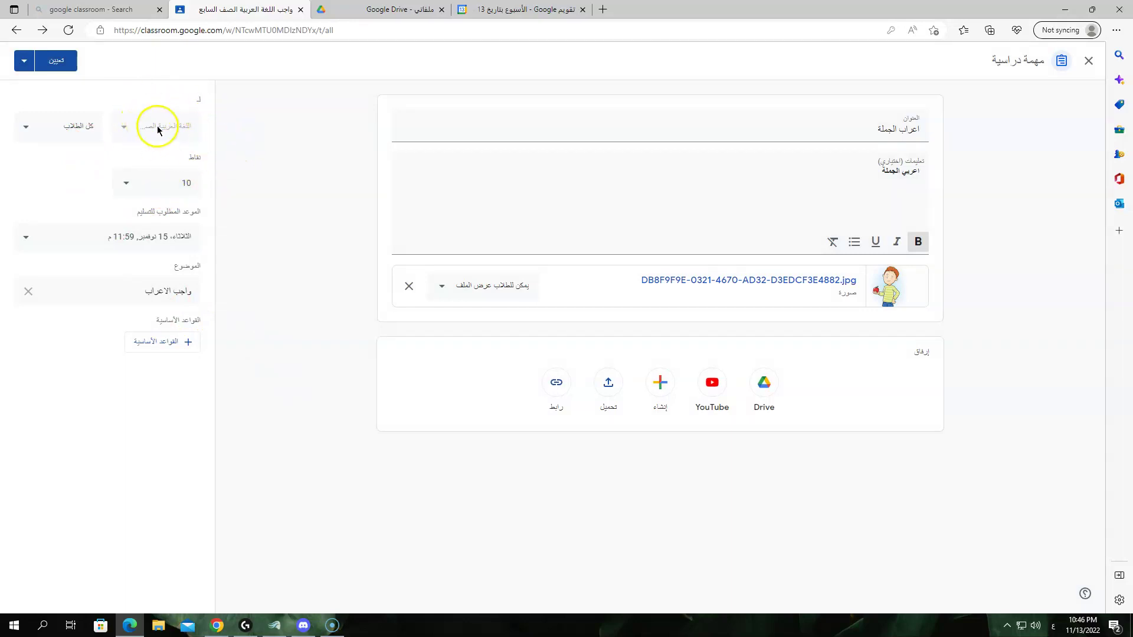
{"action": "left_click", "coordinate": [19, 123]}
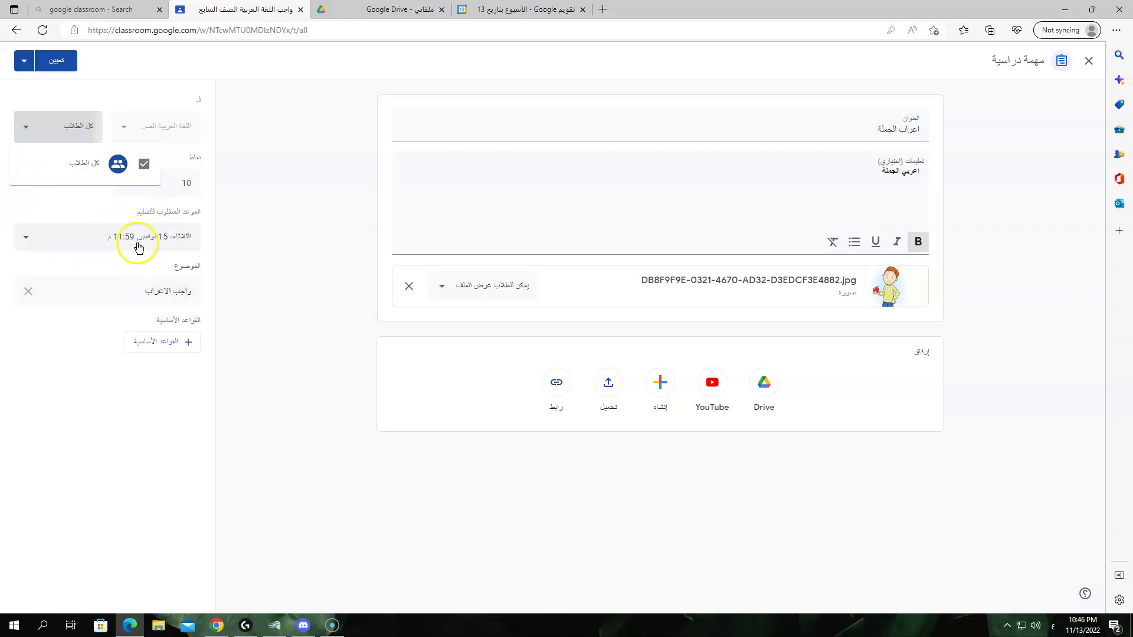
{"action": "left_click", "coordinate": [19, 121]}
{"action": "left_click", "coordinate": [36, 121]}
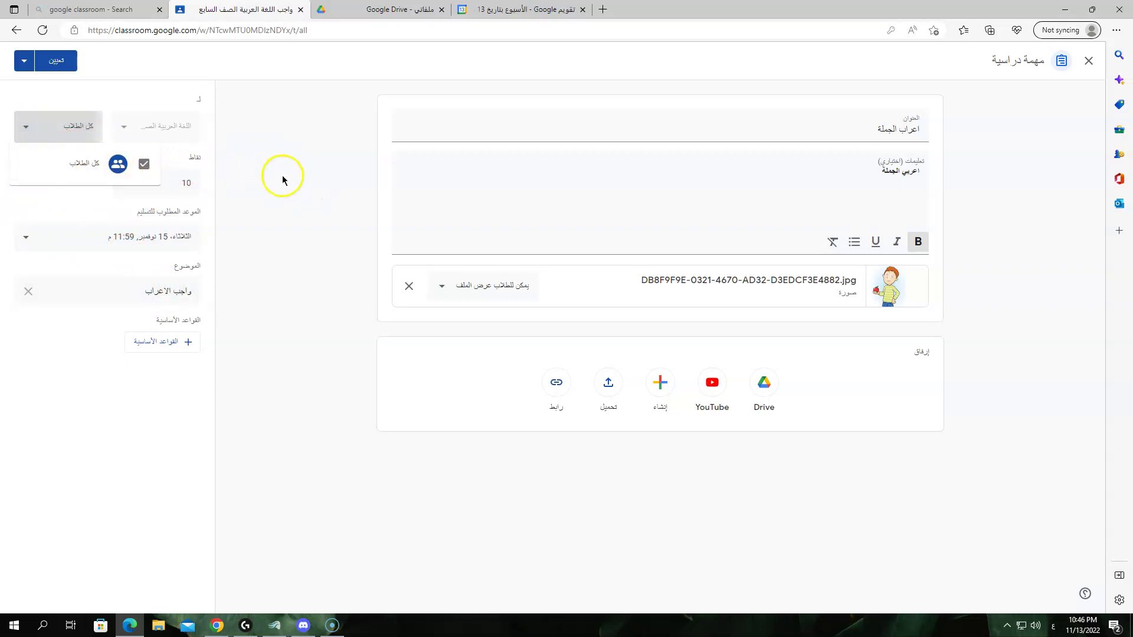
{"action": "left_click", "coordinate": [46, 188]}
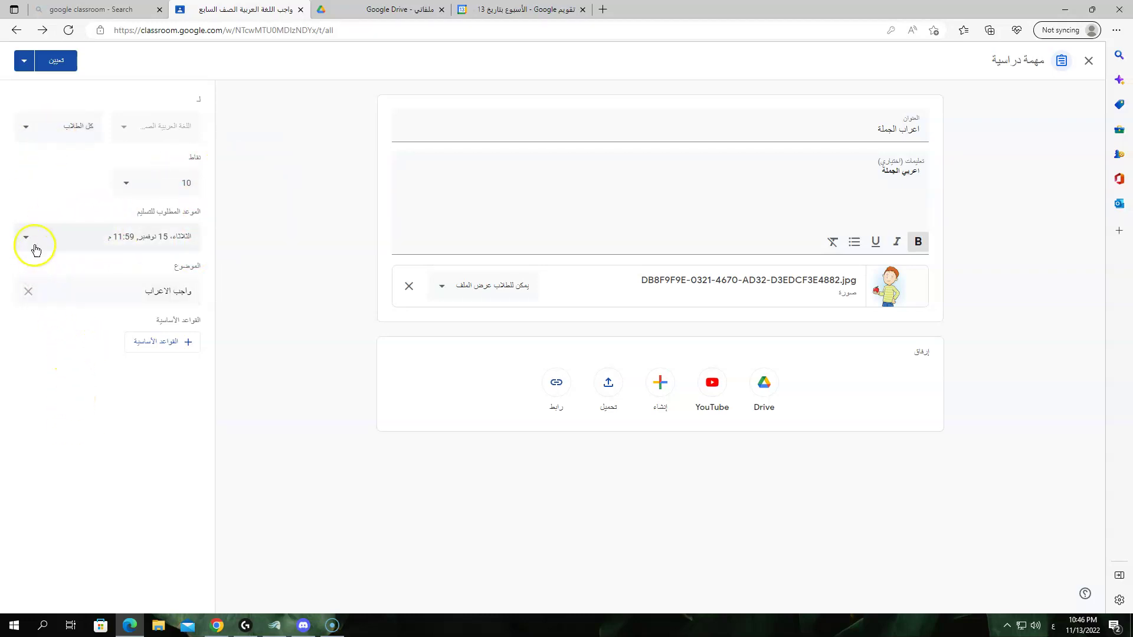
{"action": "left_click", "coordinate": [150, 192]}
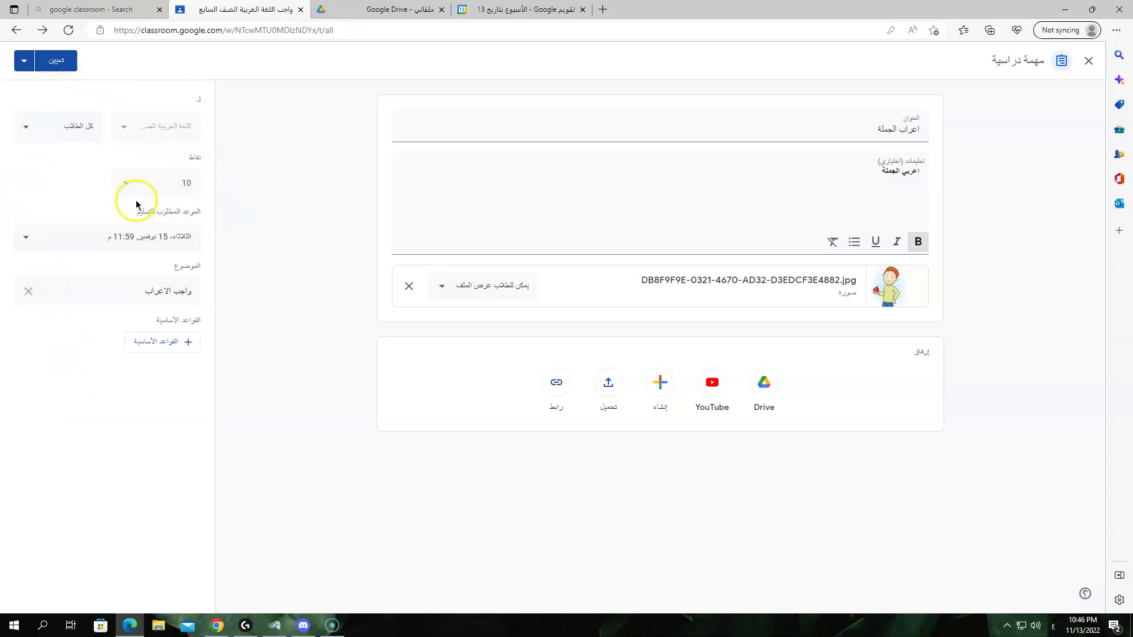
{"action": "left_click", "coordinate": [79, 260]}
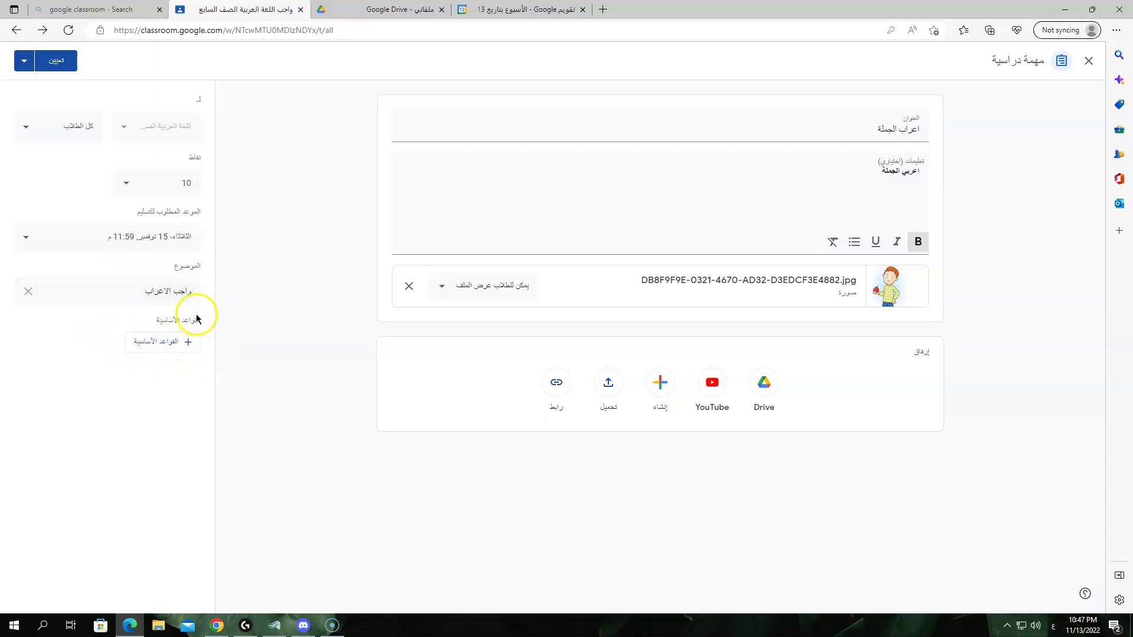
Step: Create a new rubric for the assignment, with its first criterion titled تصحيح and described as الواجب
{"action": "left_click", "coordinate": [160, 344]}
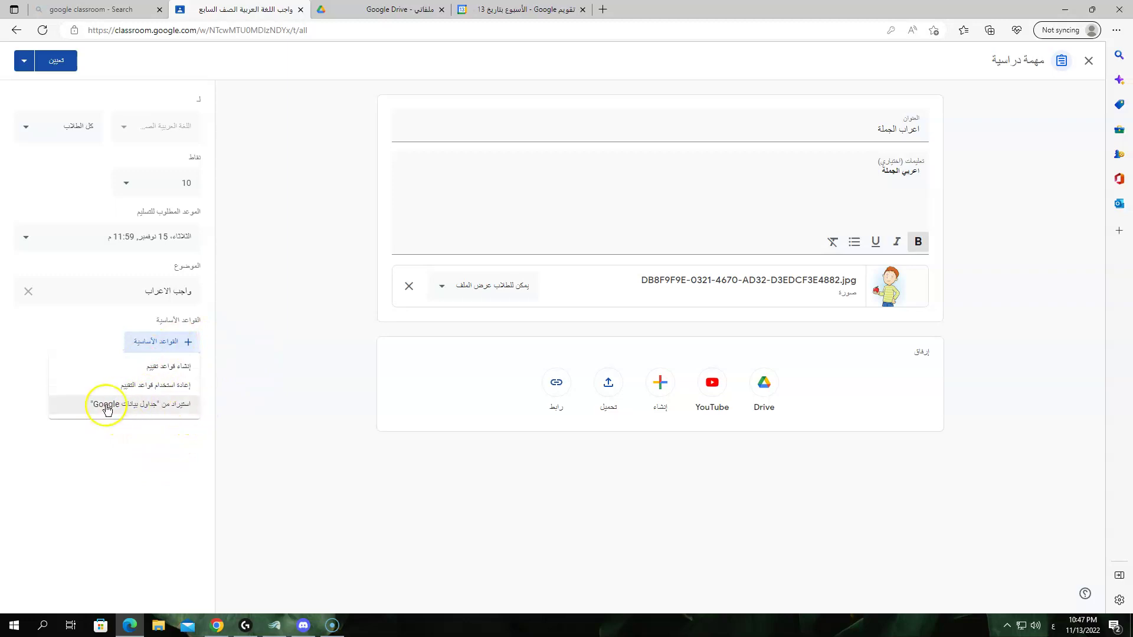
{"action": "left_click", "coordinate": [175, 366]}
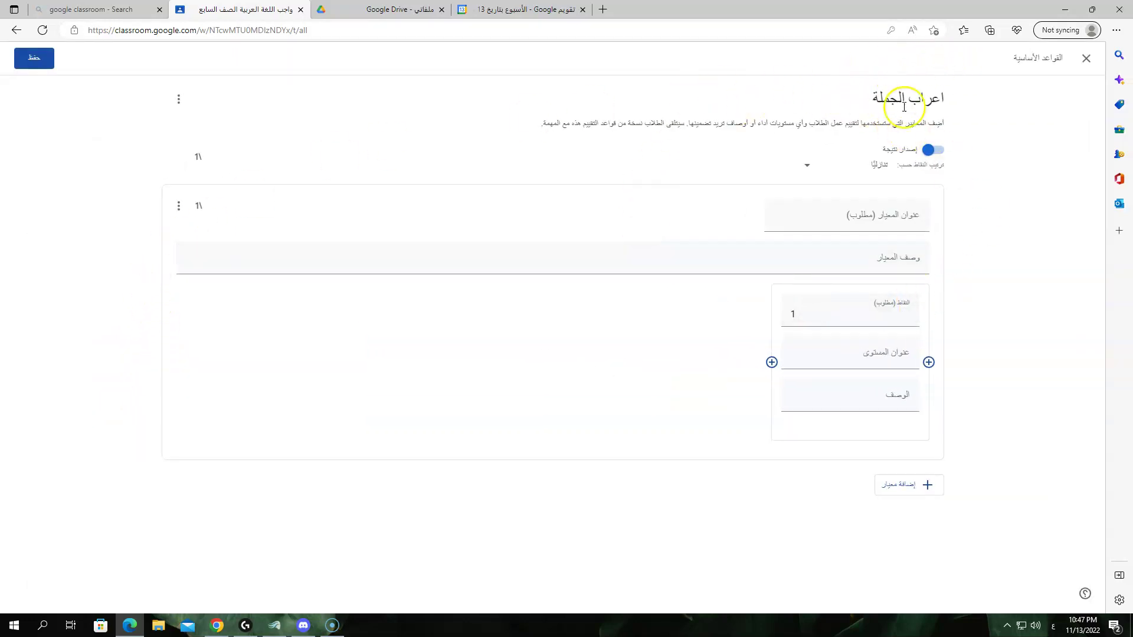
{"action": "left_click", "coordinate": [943, 104]}
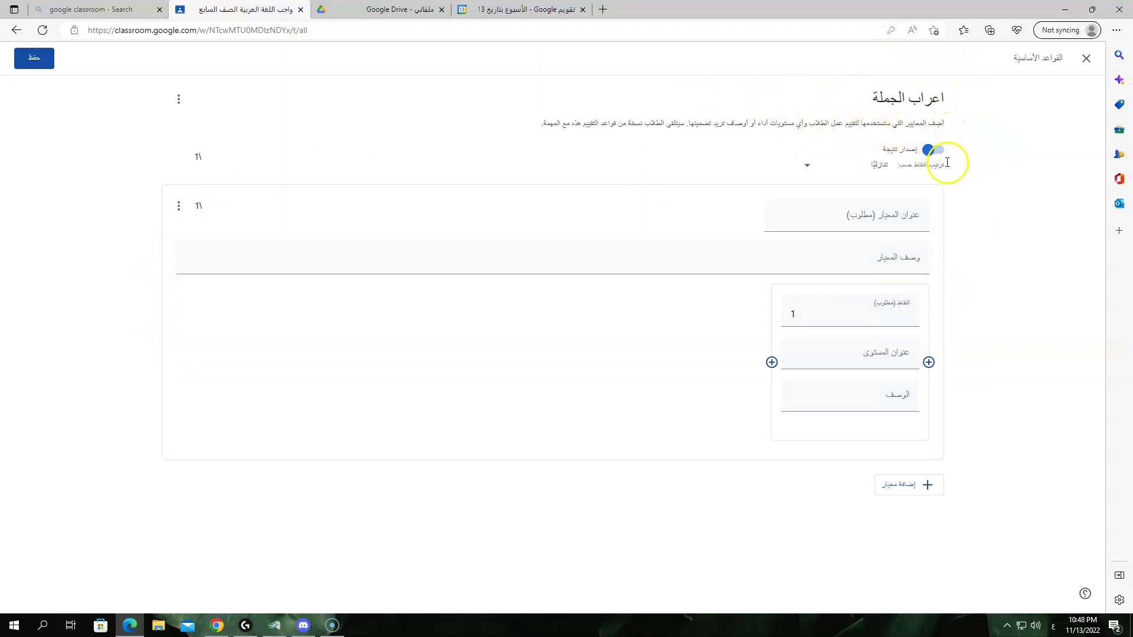
{"action": "left_click", "coordinate": [907, 206]}
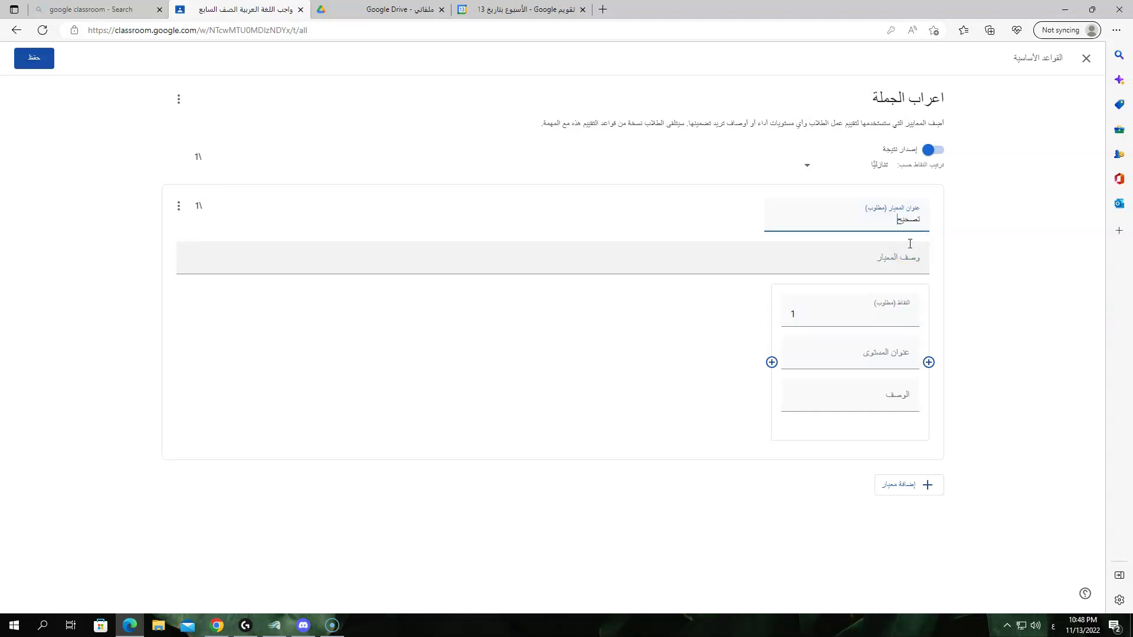
{"action": "left_click", "coordinate": [897, 258]}
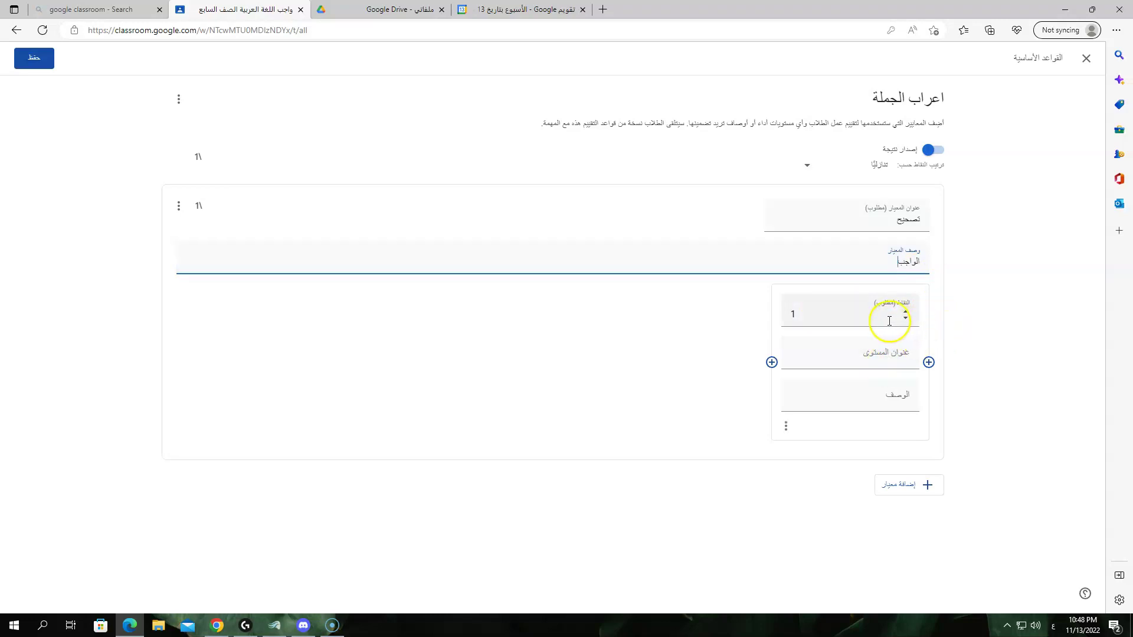
Step: Set the criterion's first level to 10 points, titled ممتاز, with the description حل الاسئلة كاملة و صحيحه
{"action": "left_click", "coordinate": [906, 313]}
{"action": "left_click", "coordinate": [906, 312]}
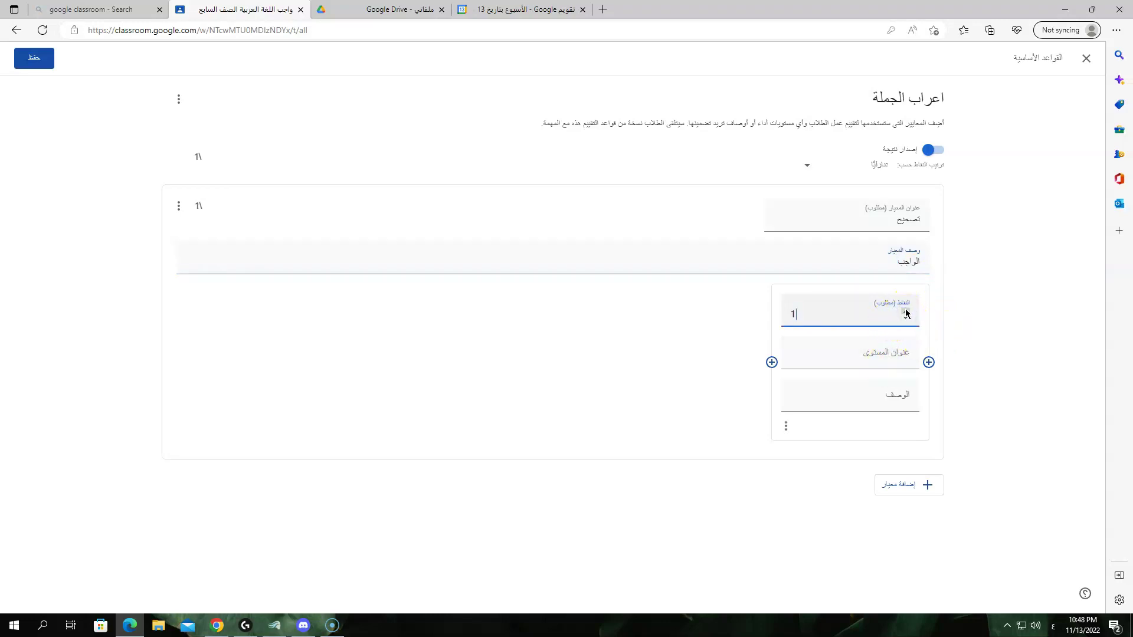
{"action": "left_click", "coordinate": [905, 309]}
{"action": "left_click", "coordinate": [905, 310]}
{"action": "left_click", "coordinate": [906, 310]}
{"action": "left_click", "coordinate": [906, 310]}
{"action": "left_click", "coordinate": [906, 310]}
{"action": "left_click", "coordinate": [906, 310]}
{"action": "left_click", "coordinate": [906, 310]}
{"action": "left_click", "coordinate": [888, 351]}
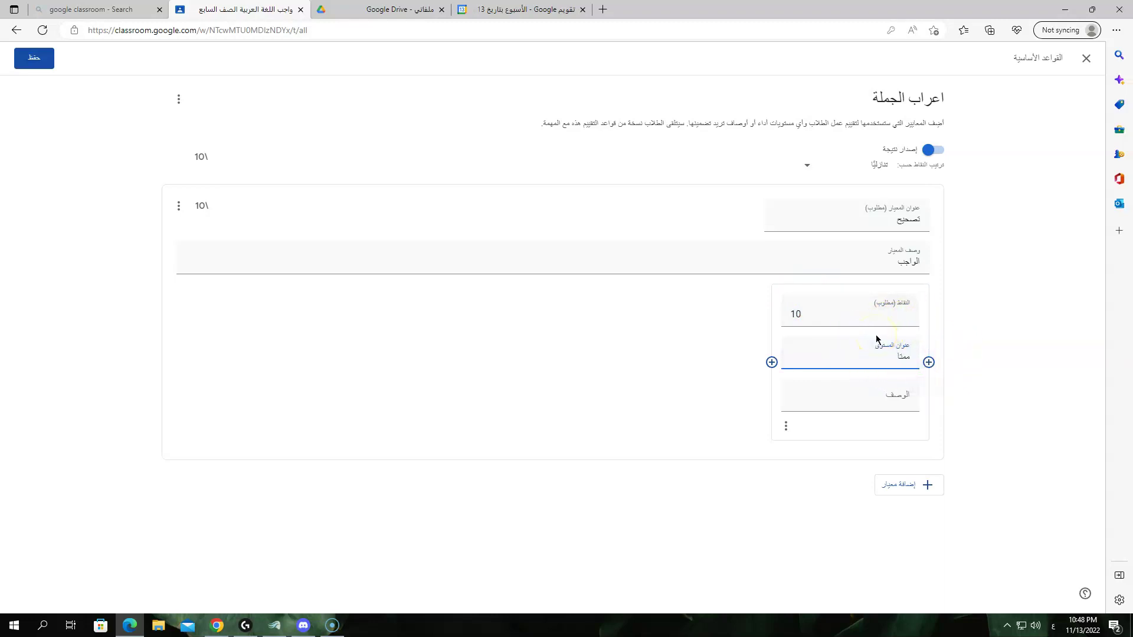
{"action": "left_click", "coordinate": [856, 395]}
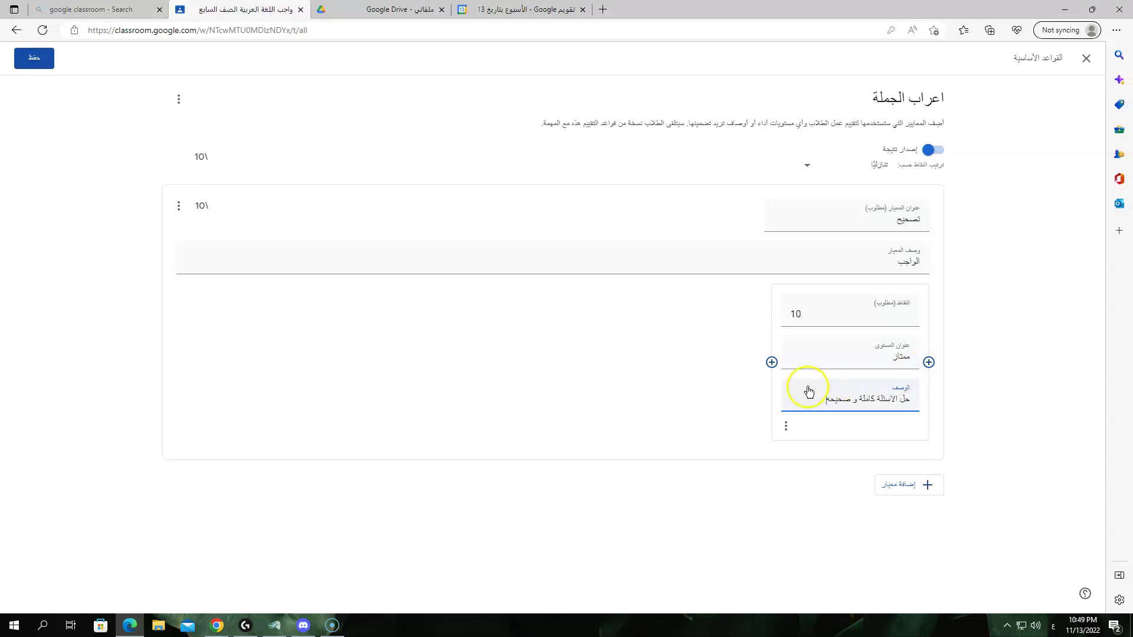
Step: Add a second level worth 5 points, titled جيد جدا, with the description حل الاسئلة كاملة و بعضها صحيح
{"action": "left_click", "coordinate": [772, 363]}
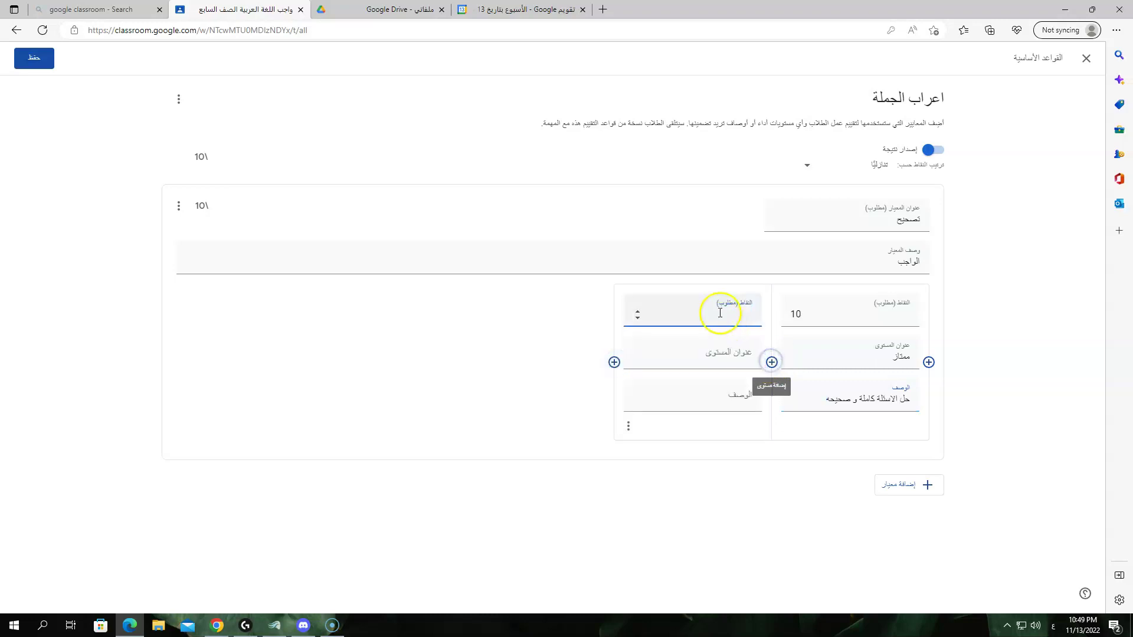
{"action": "left_click", "coordinate": [638, 321]}
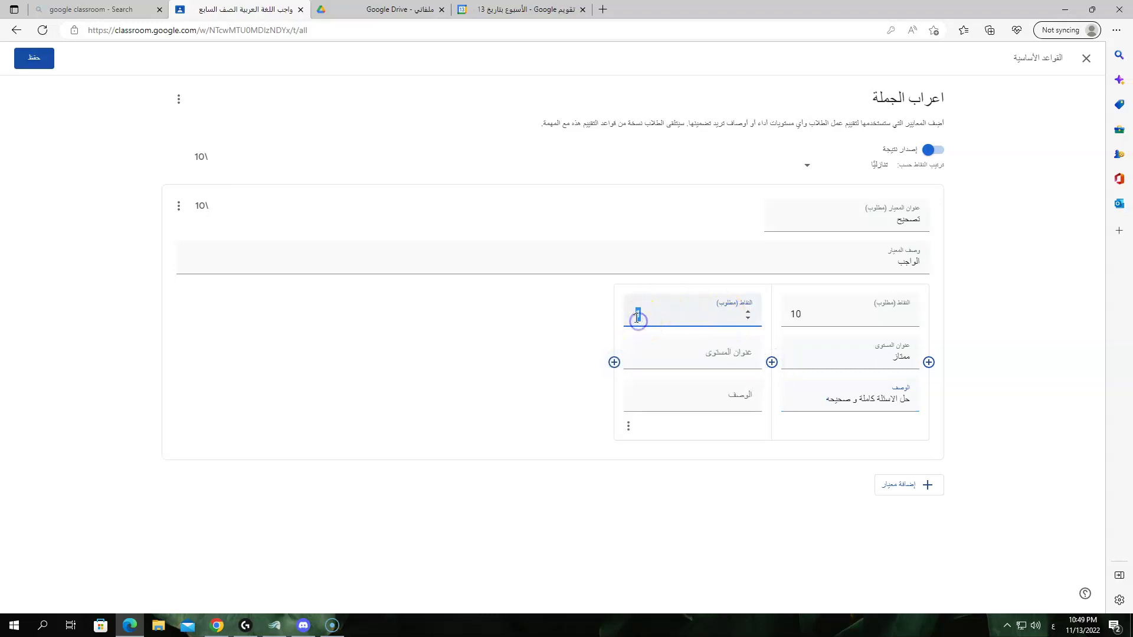
{"action": "double_click", "coordinate": [746, 311]}
{"action": "triple_click", "coordinate": [746, 311]}
{"action": "left_click", "coordinate": [746, 315]}
{"action": "left_click", "coordinate": [746, 315]}
{"action": "left_click", "coordinate": [739, 354]}
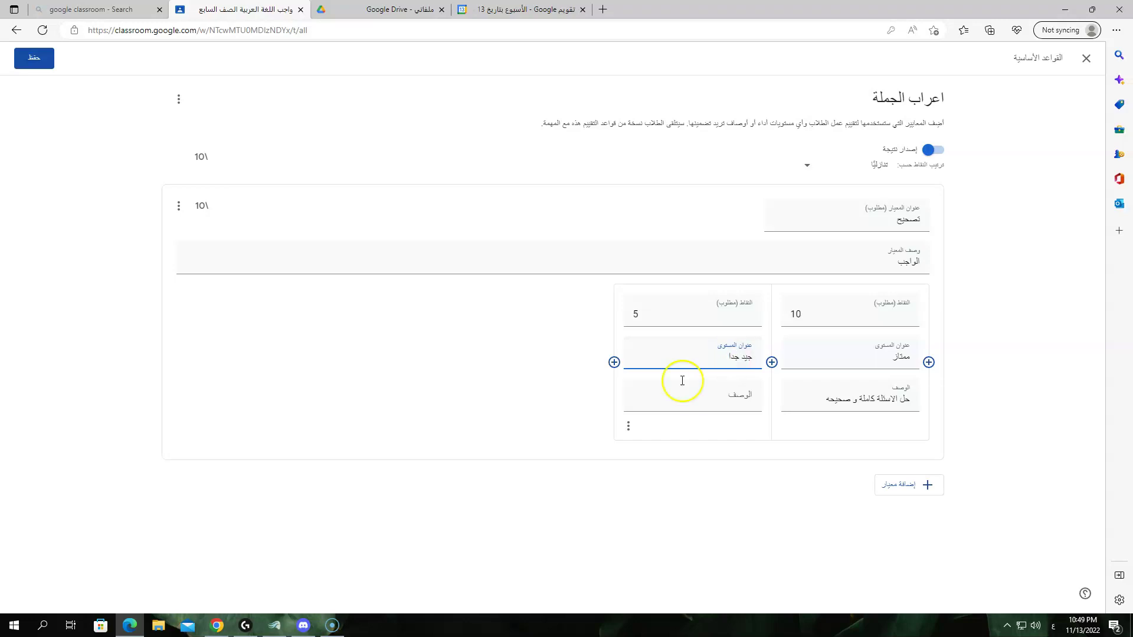
{"action": "left_click", "coordinate": [729, 395]}
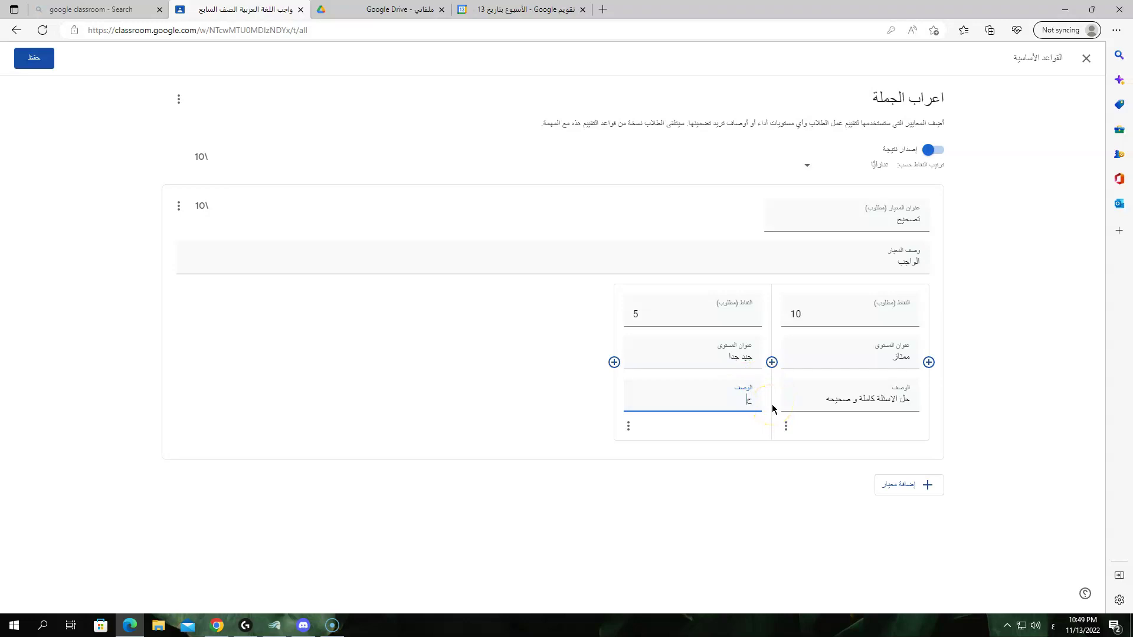
{"action": "type", "text": "حل الاسئلة كاملة و  بعضها صحيح"}
Step: Add a third level worth 0 points, titled راسب and described as لم يحل الاسئلة, and sort the levels by ascending points
{"action": "left_click", "coordinate": [615, 361]}
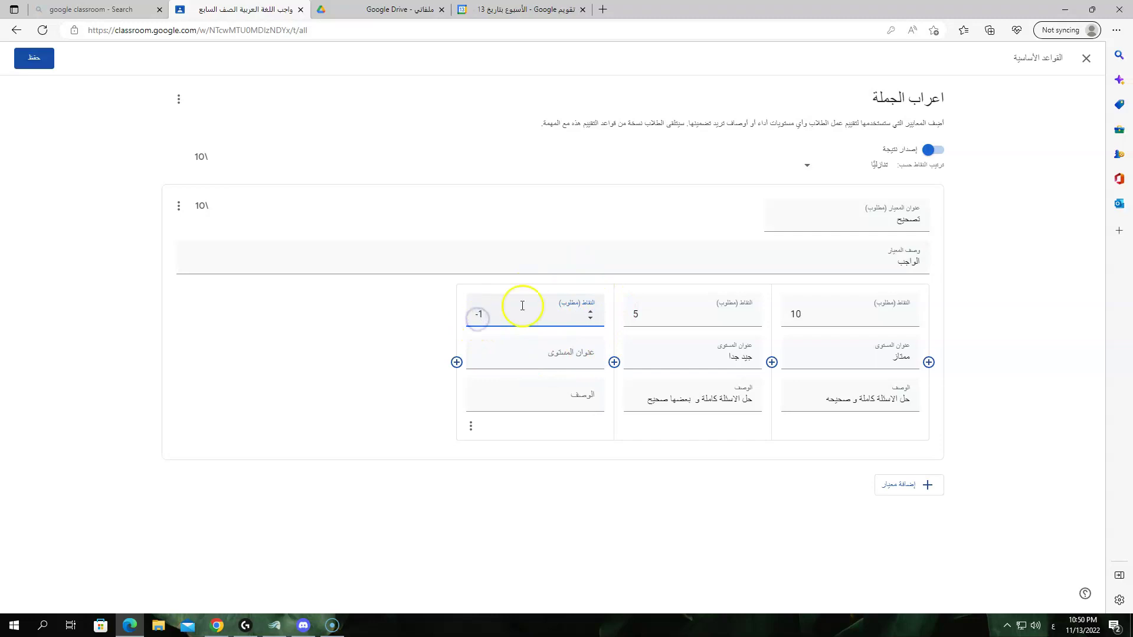
{"action": "left_click", "coordinate": [571, 347]}
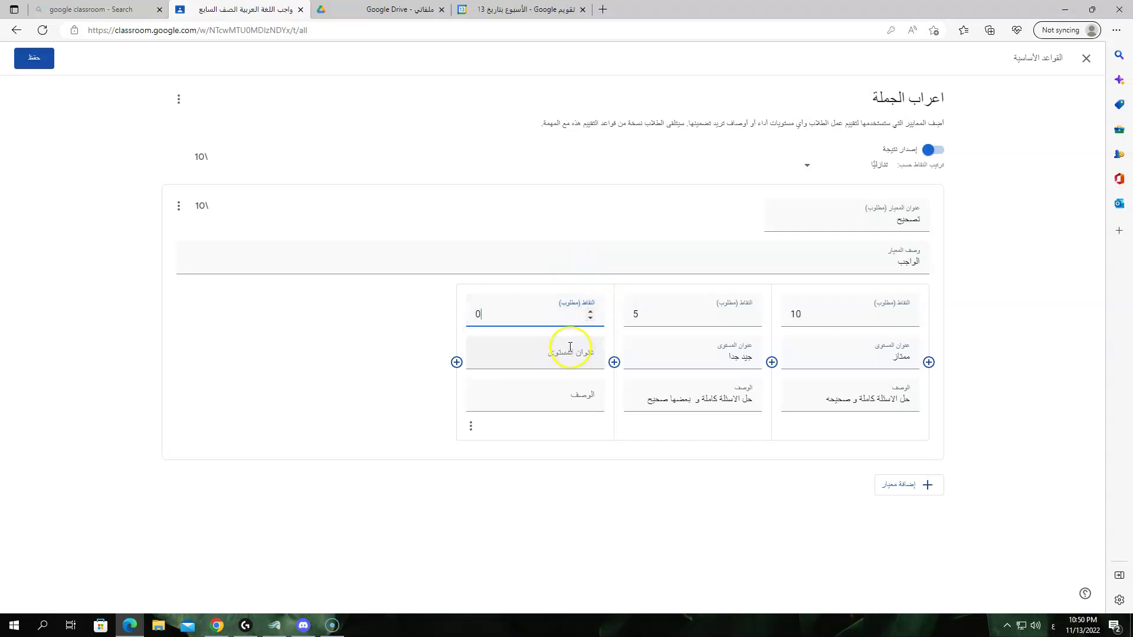
{"action": "left_click", "coordinate": [583, 359]}
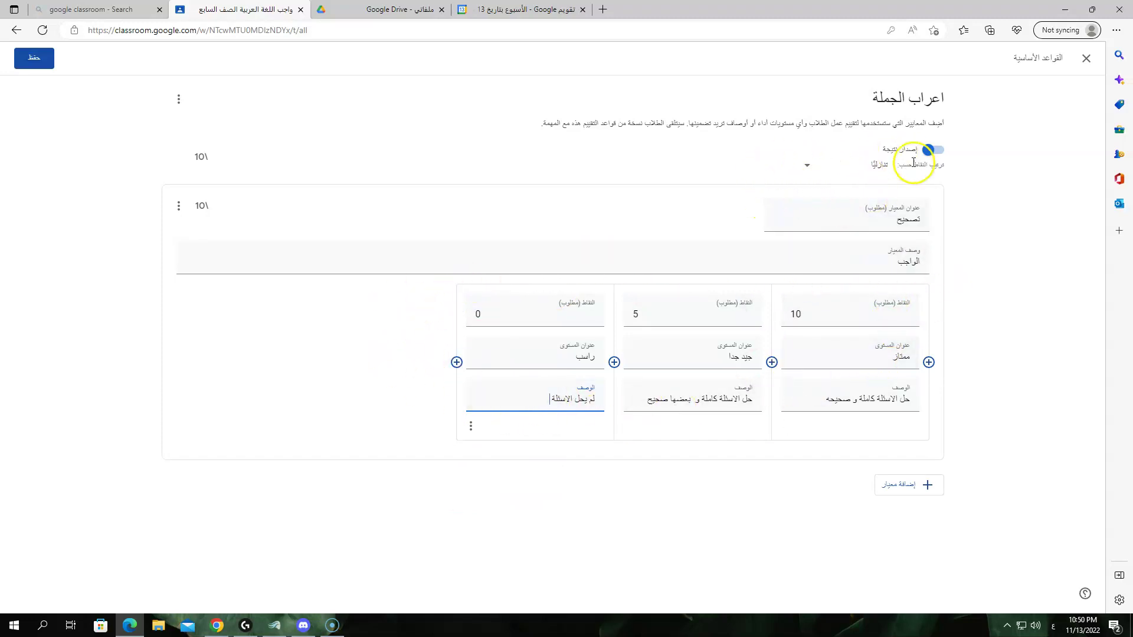
{"action": "left_click", "coordinate": [879, 164]}
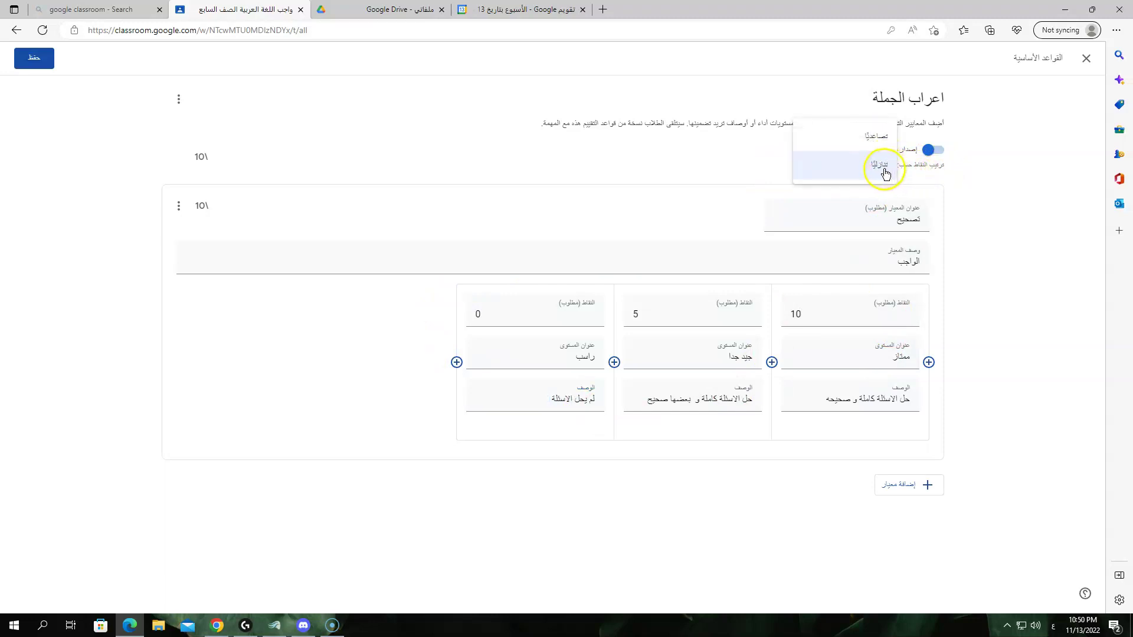
{"action": "left_click", "coordinate": [856, 137]}
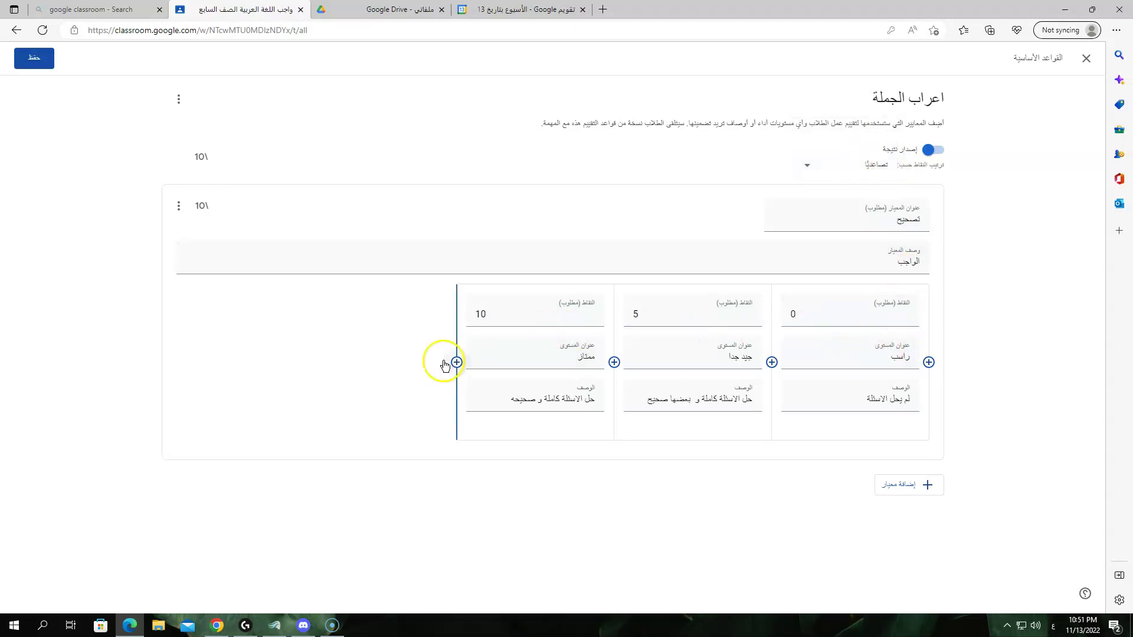
Step: Add a second, blank criterion to the rubric
{"action": "left_click", "coordinate": [904, 485]}
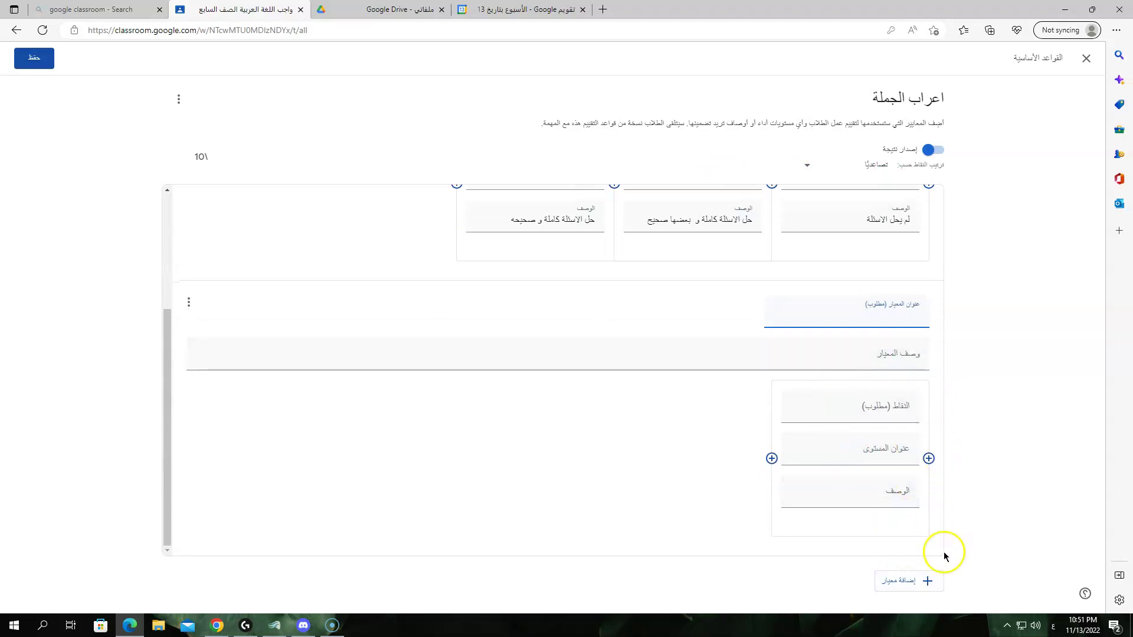
{"action": "left_click_drag", "start_coordinate": [168, 359], "coordinate": [458, 256]}
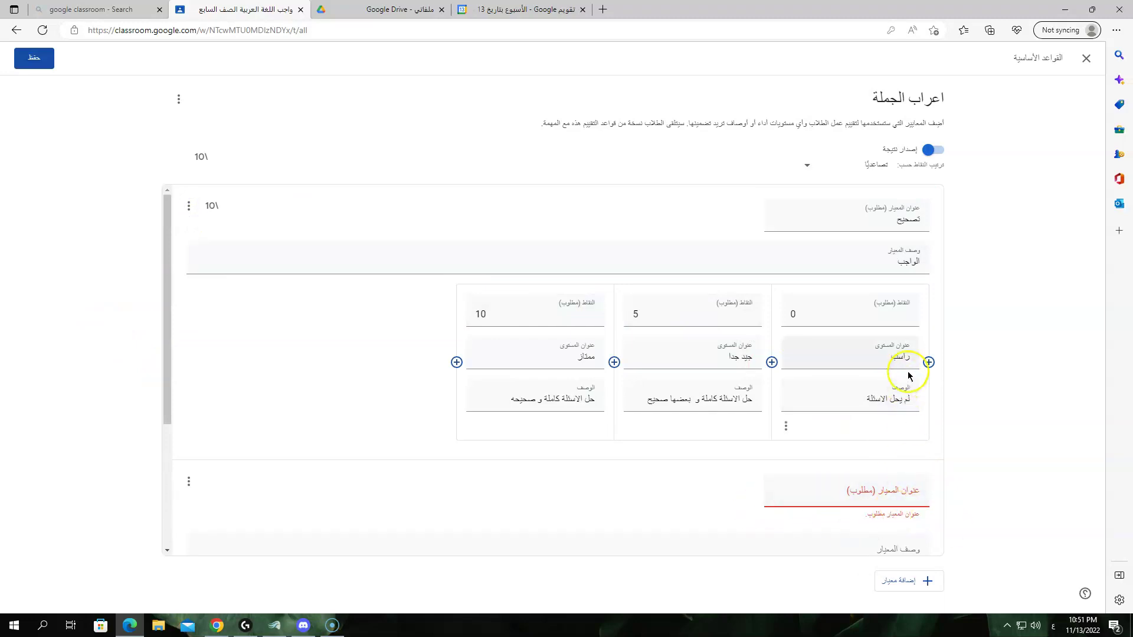
{"action": "left_click", "coordinate": [930, 153]}
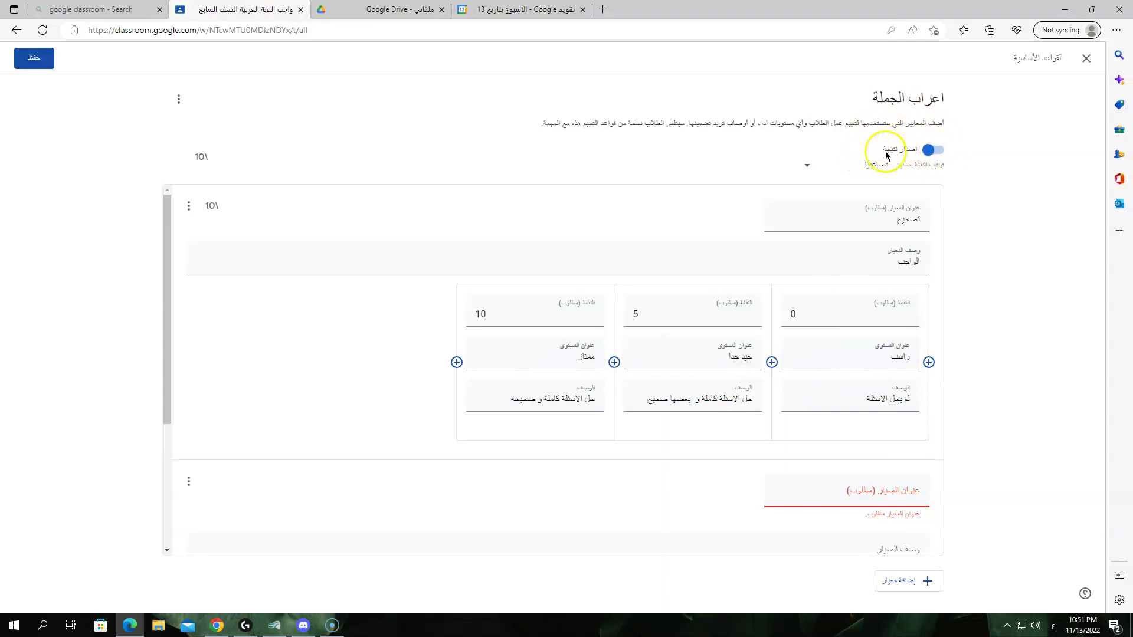
{"action": "left_click", "coordinate": [933, 152]}
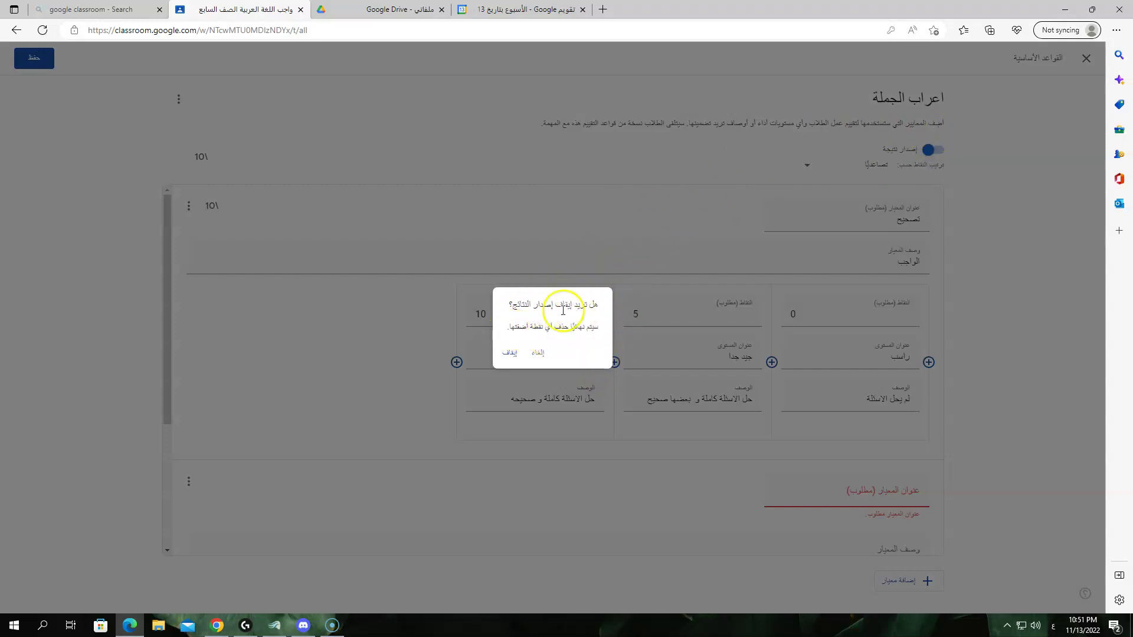
{"action": "left_click", "coordinate": [542, 353]}
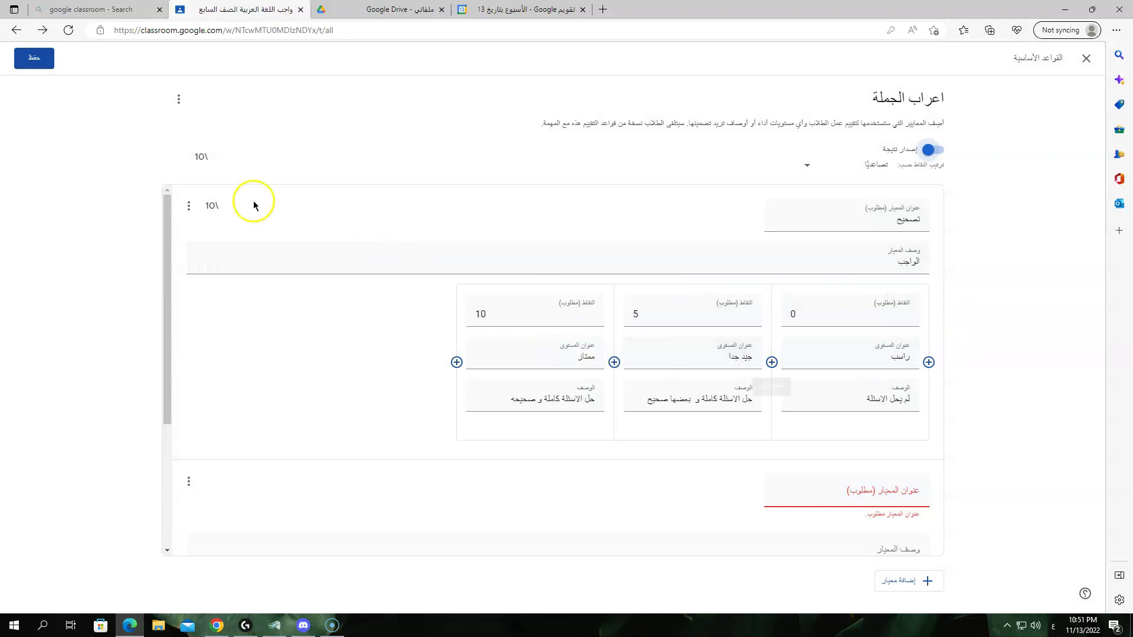
Step: Try to save the rubric with the second criterion left blank
{"action": "left_click", "coordinate": [17, 52]}
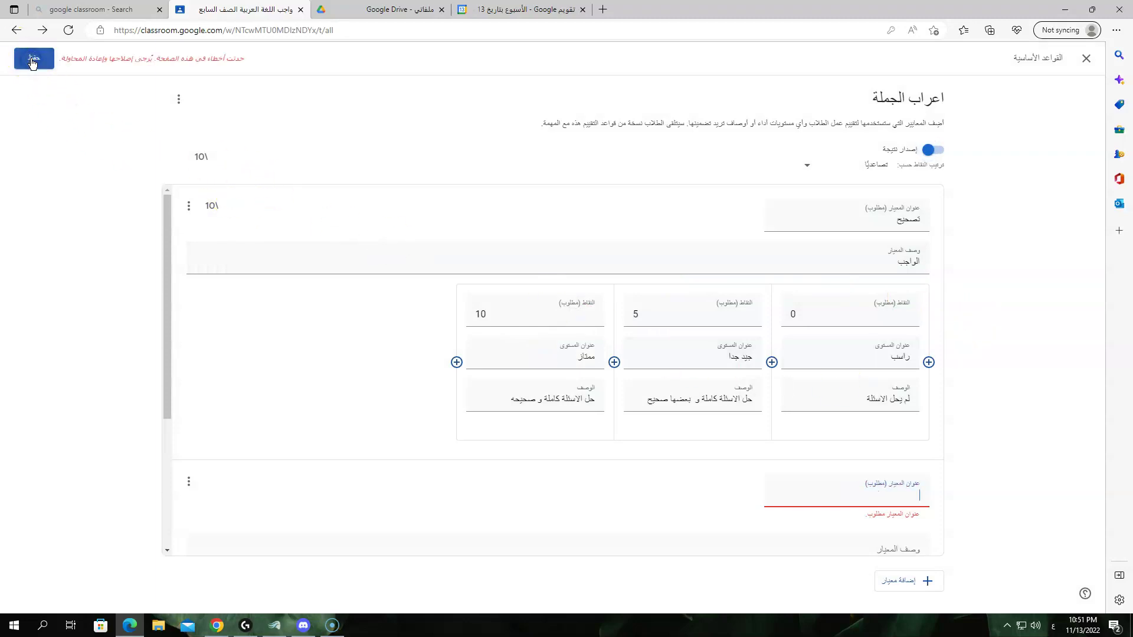
{"action": "scroll", "coordinate": [439, 351], "scroll_direction": "down", "scroll_amount": 3}
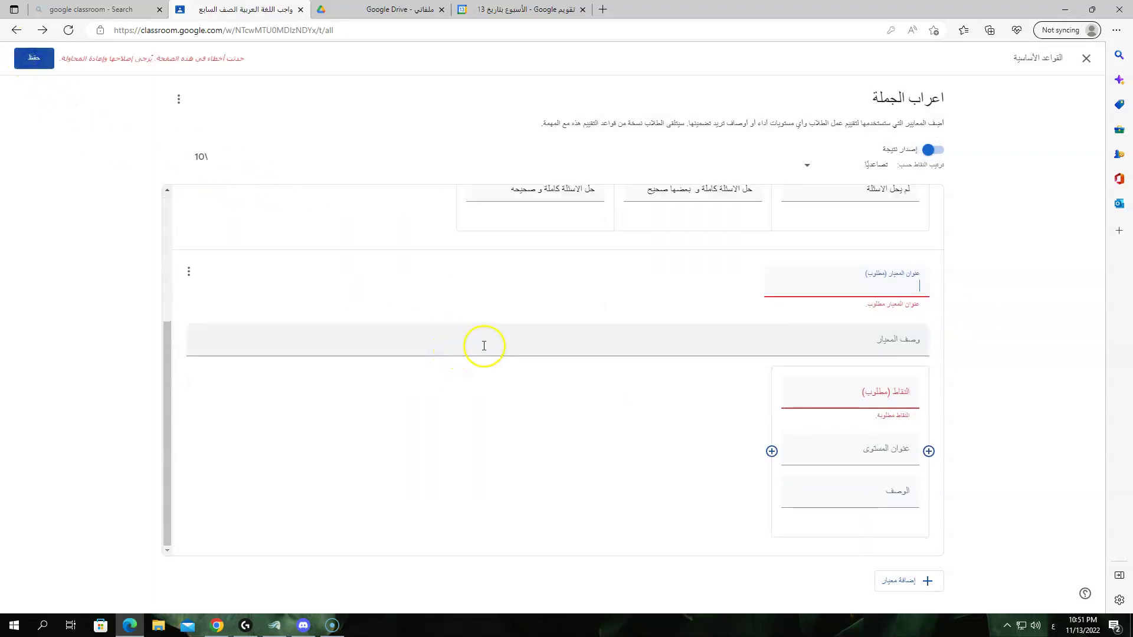
{"action": "right_click", "coordinate": [902, 282]}
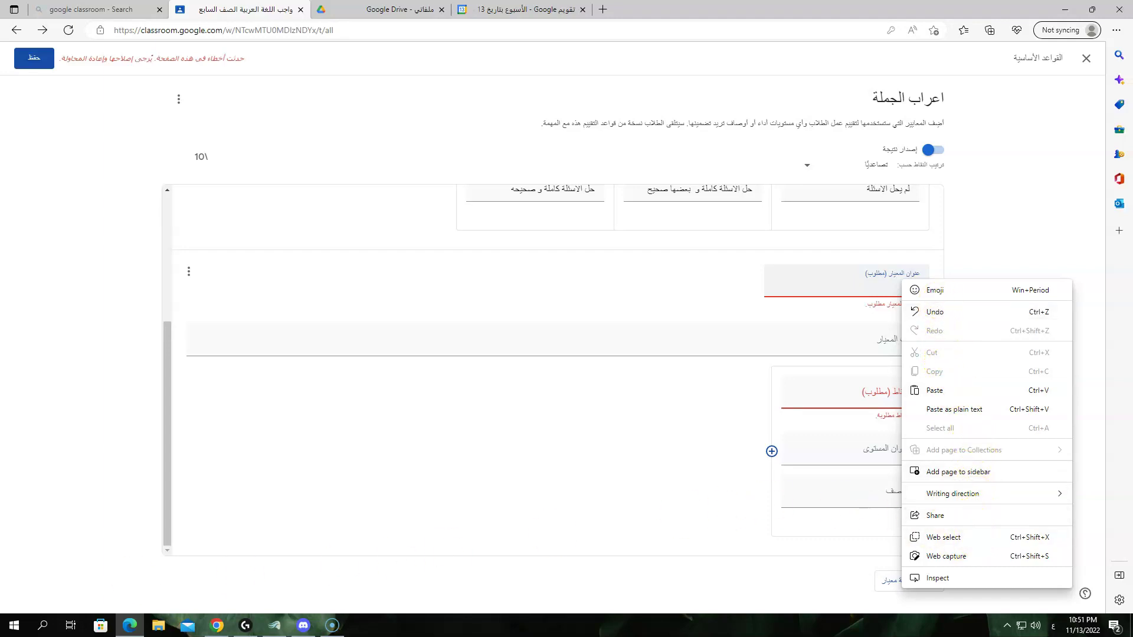
{"action": "left_click", "coordinate": [940, 278]}
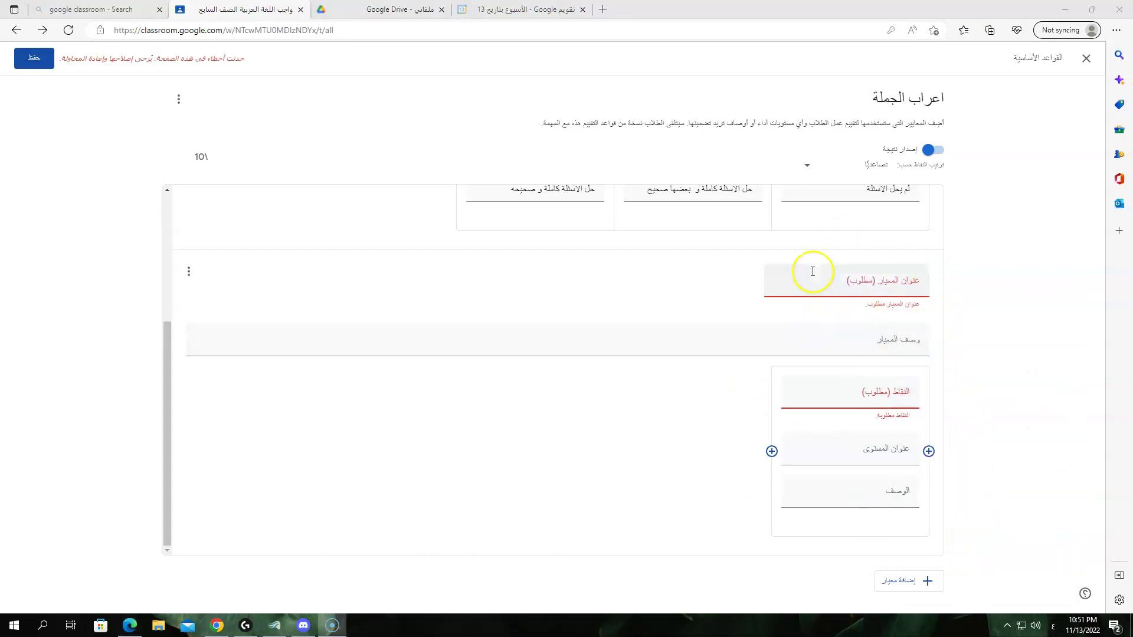
{"action": "left_click", "coordinate": [32, 59]}
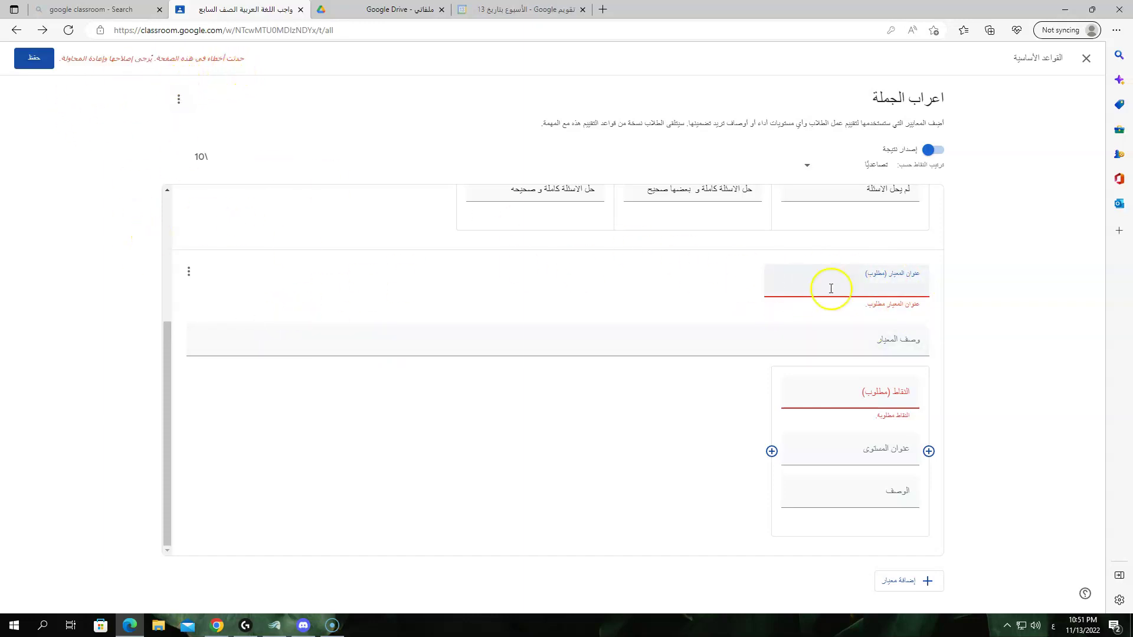
Step: Delete the empty second criterion from the rubric
{"action": "scroll", "coordinate": [876, 322], "scroll_direction": "up", "scroll_amount": 1}
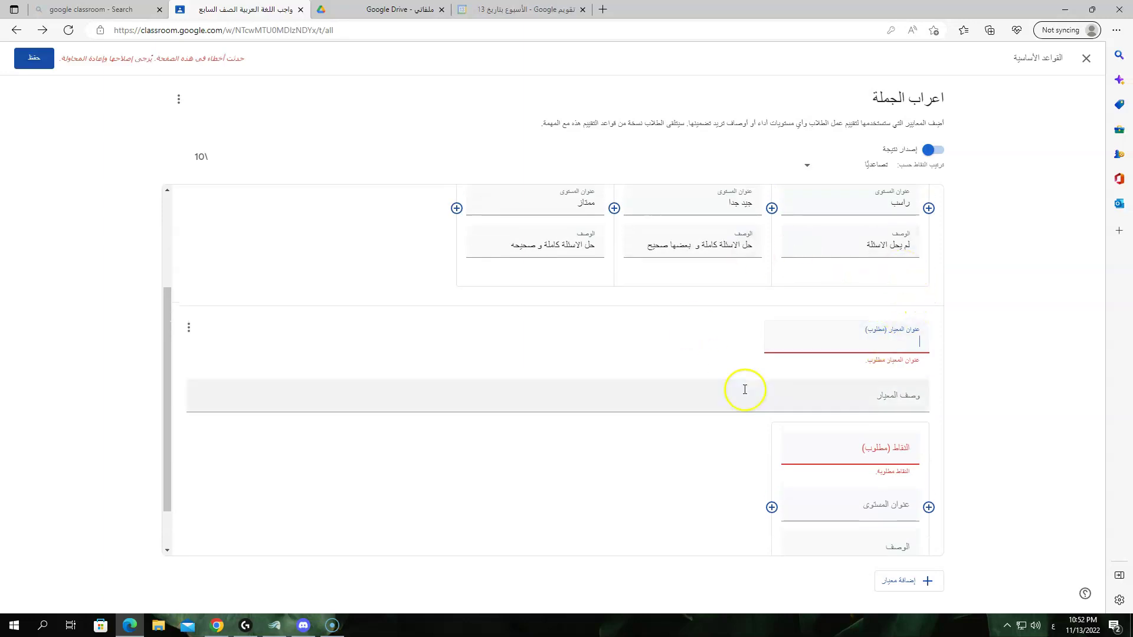
{"action": "left_click", "coordinate": [189, 328]}
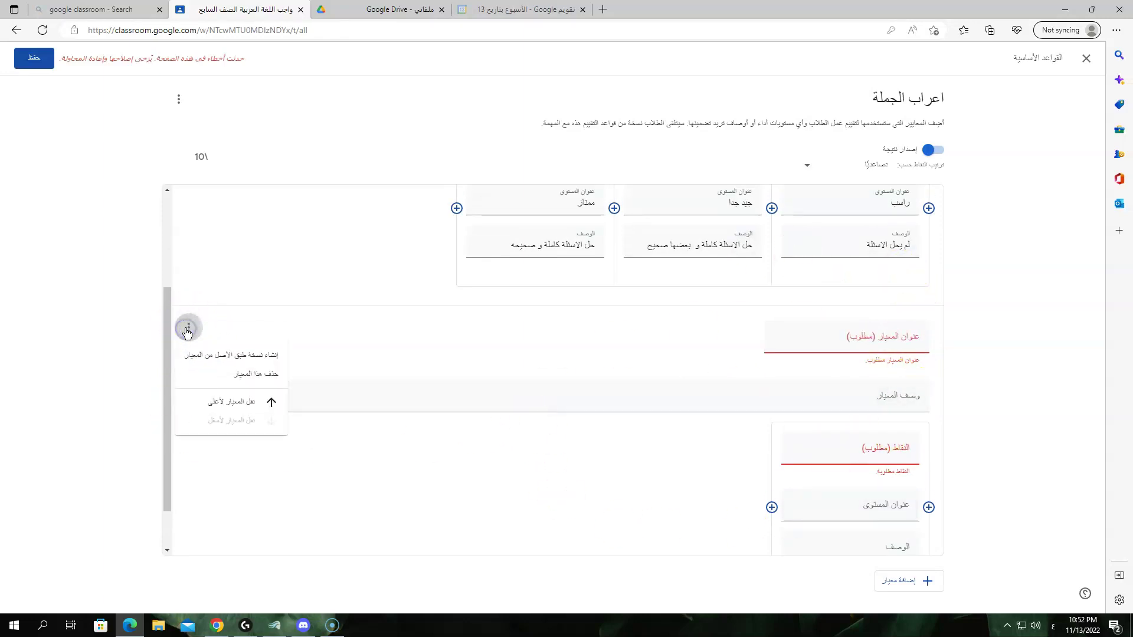
{"action": "left_click", "coordinate": [263, 378]}
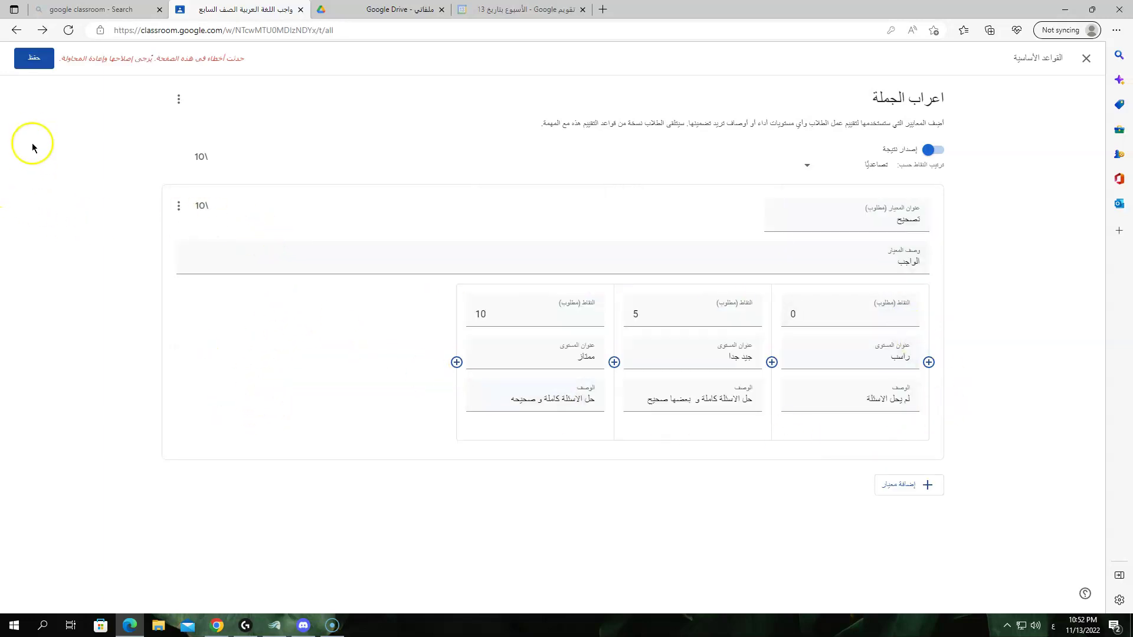
Step: Save the completed grading rubric to the assignment
{"action": "left_click", "coordinate": [49, 61]}
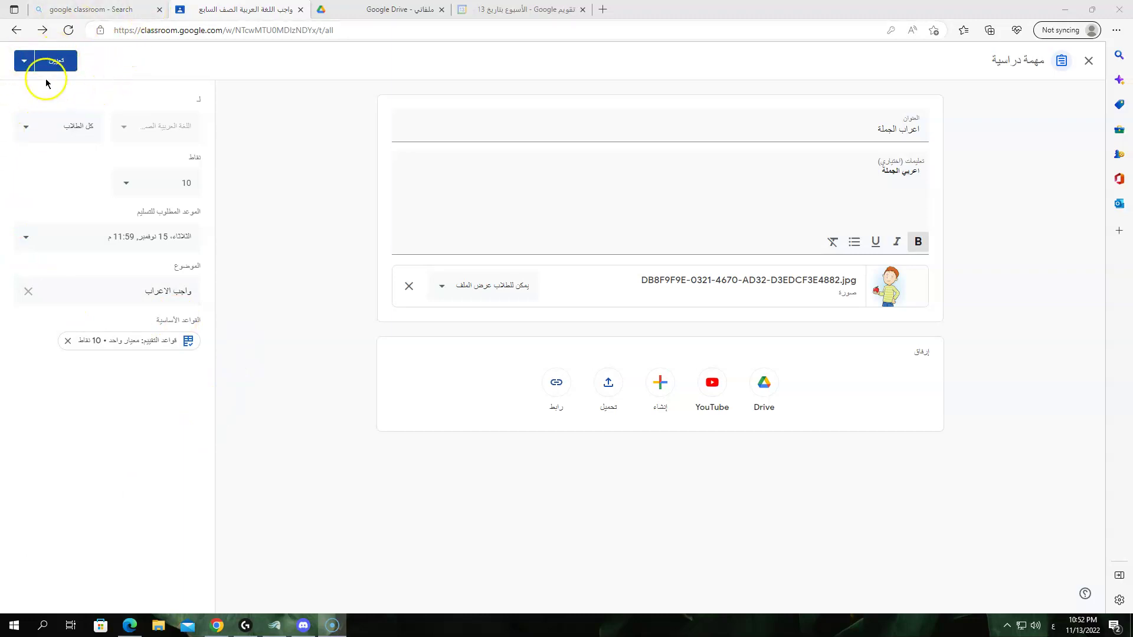
Step: Schedule the اعراب الجملة assignment to be posted on 2022/11/14 at 10:00 PM
{"action": "left_click", "coordinate": [21, 63]}
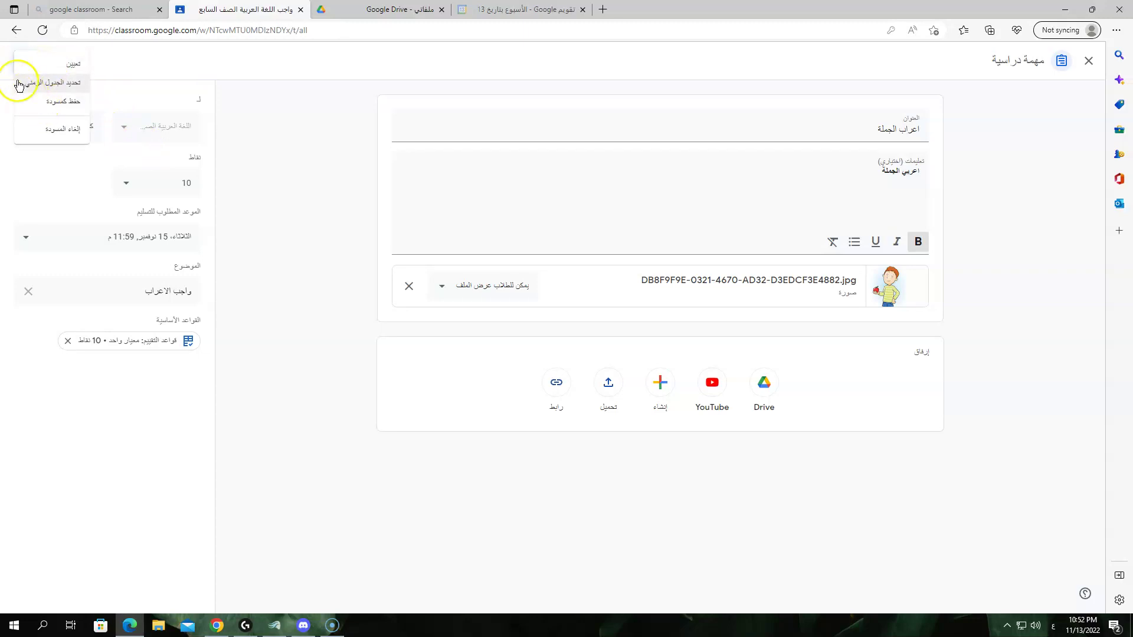
{"action": "left_click", "coordinate": [77, 89]}
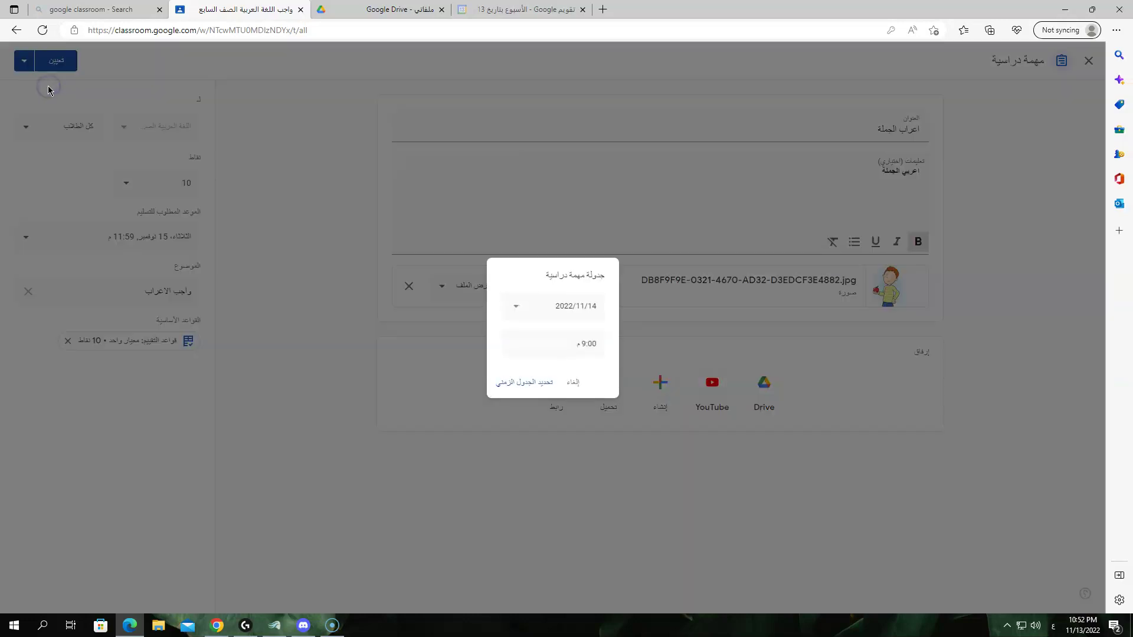
{"action": "left_click", "coordinate": [508, 305]}
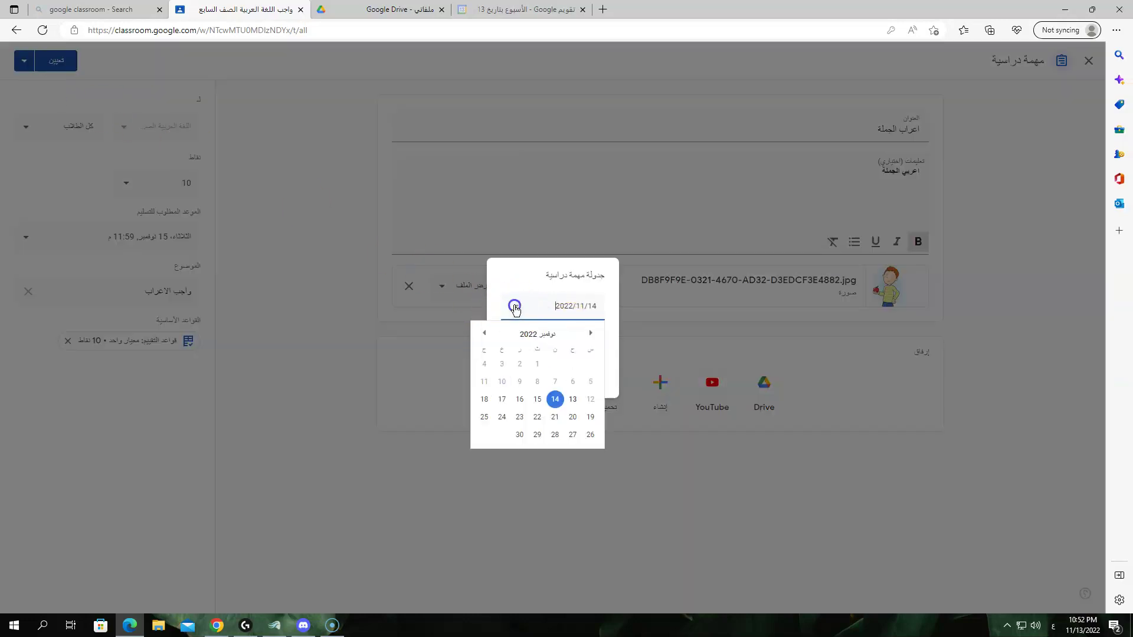
{"action": "left_click", "coordinate": [537, 400]}
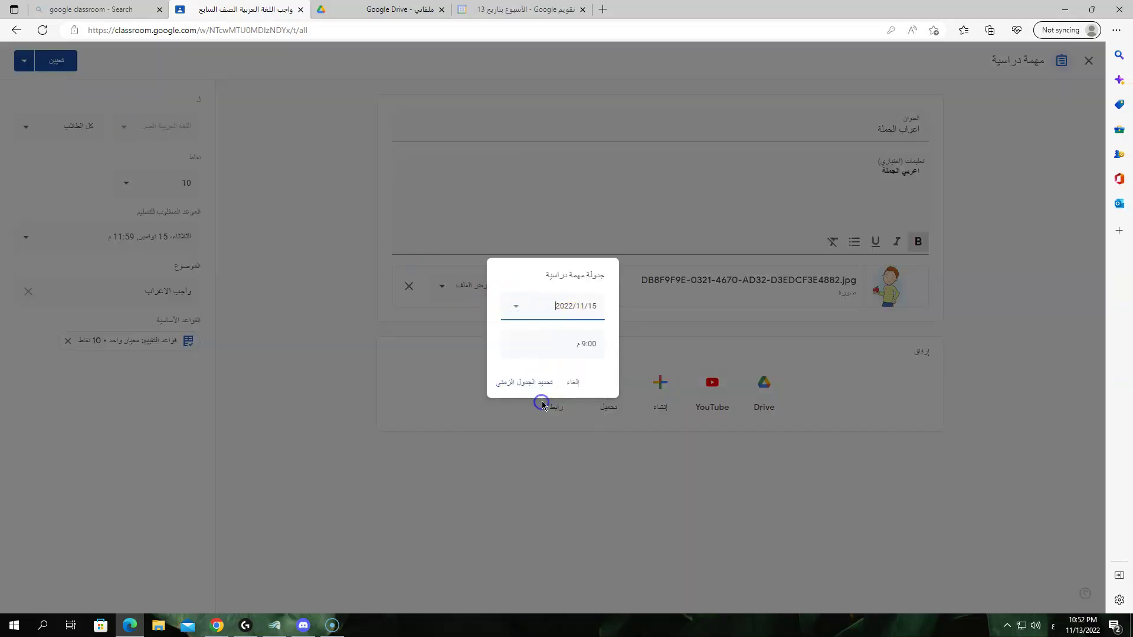
{"action": "left_click", "coordinate": [515, 308]}
{"action": "left_click_drag", "start_coordinate": [542, 366], "coordinate": [552, 401]}
{"action": "left_click", "coordinate": [566, 344]}
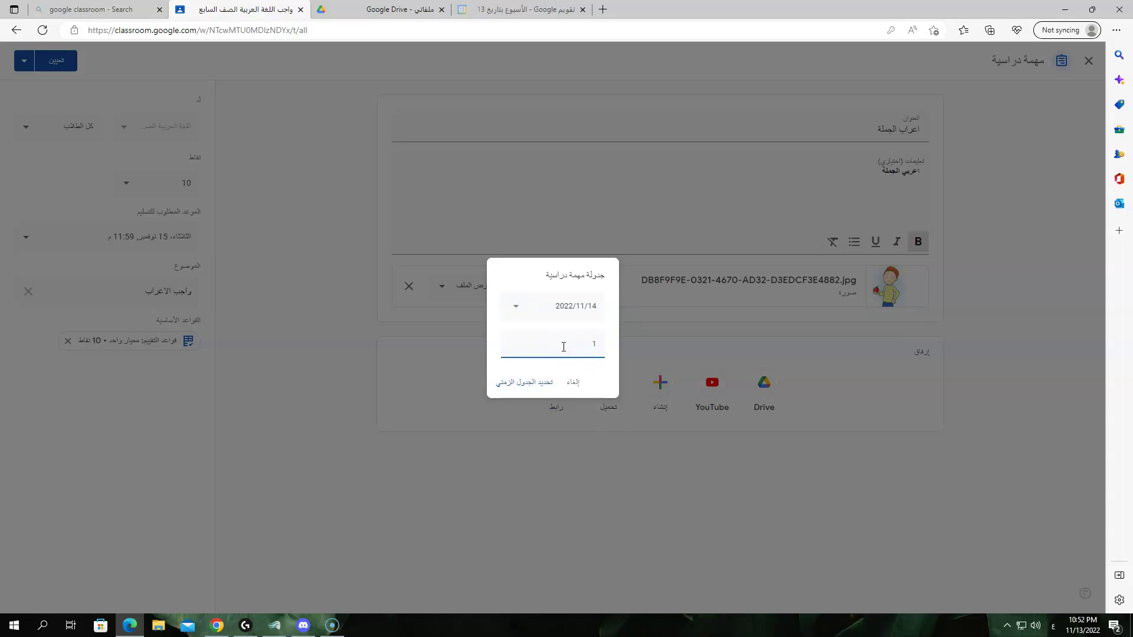
{"action": "left_click", "coordinate": [534, 384]}
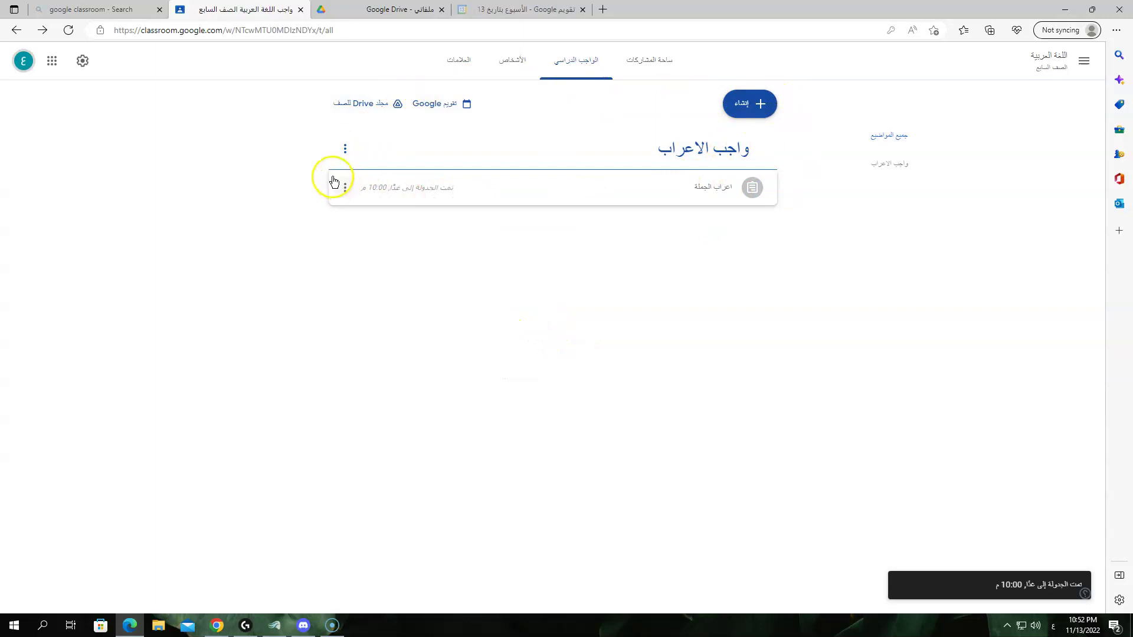
Step: Reopen the scheduled اعراب الجملة assignment for editing, remove its schedule and assign it to the students immediately
{"action": "left_click", "coordinate": [353, 188]}
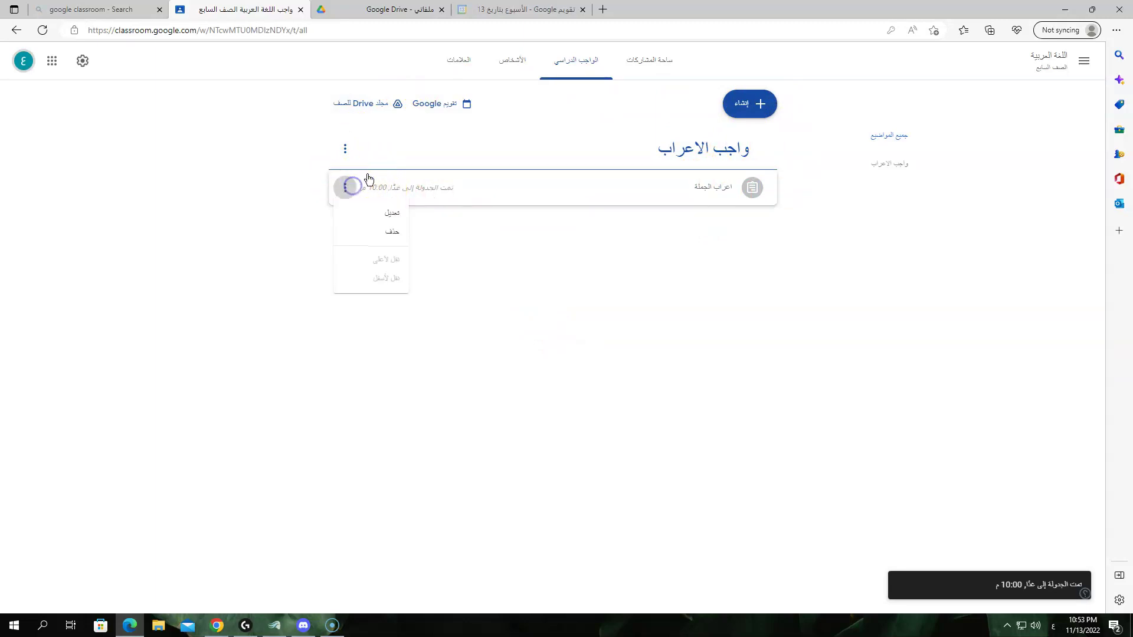
{"action": "left_click", "coordinate": [384, 213]}
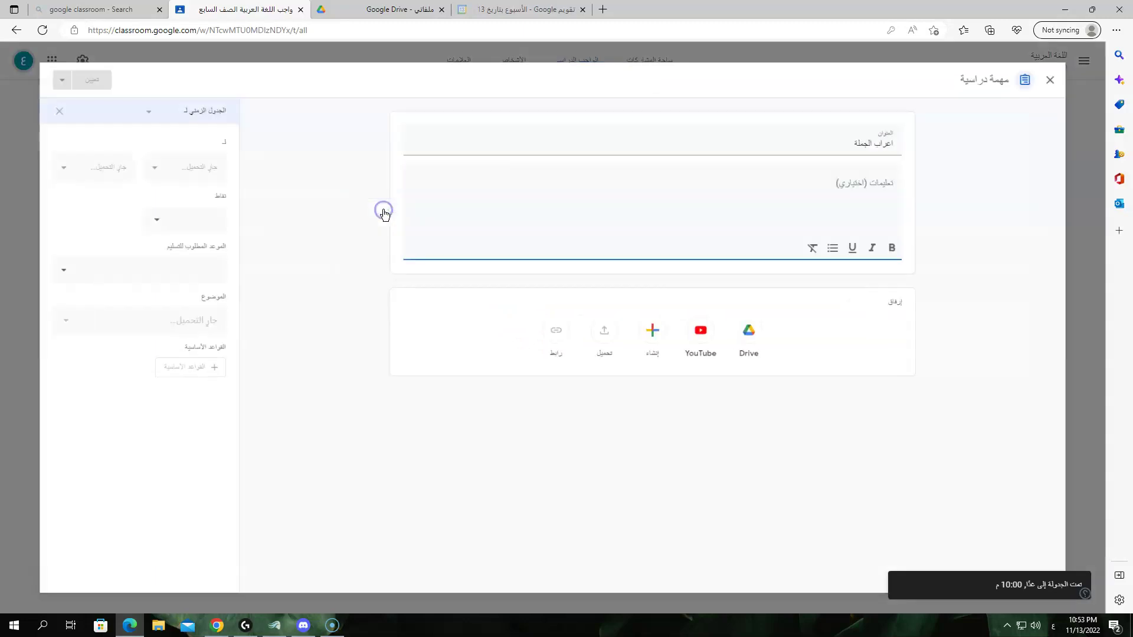
{"action": "left_click", "coordinate": [20, 95]}
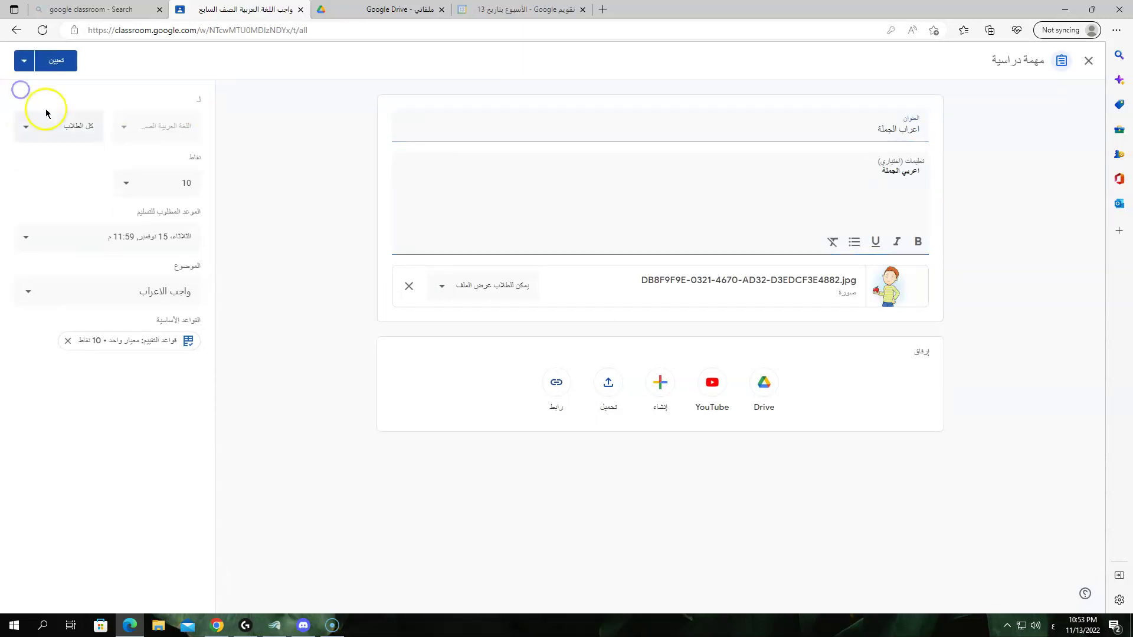
{"action": "left_click", "coordinate": [29, 69]}
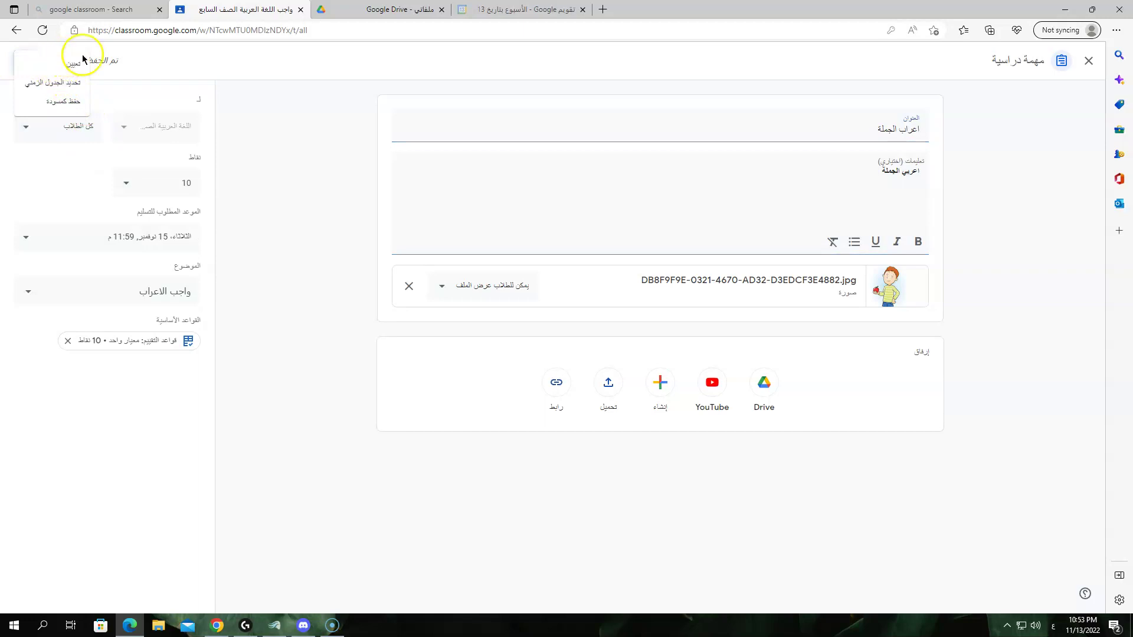
{"action": "left_click", "coordinate": [52, 103]}
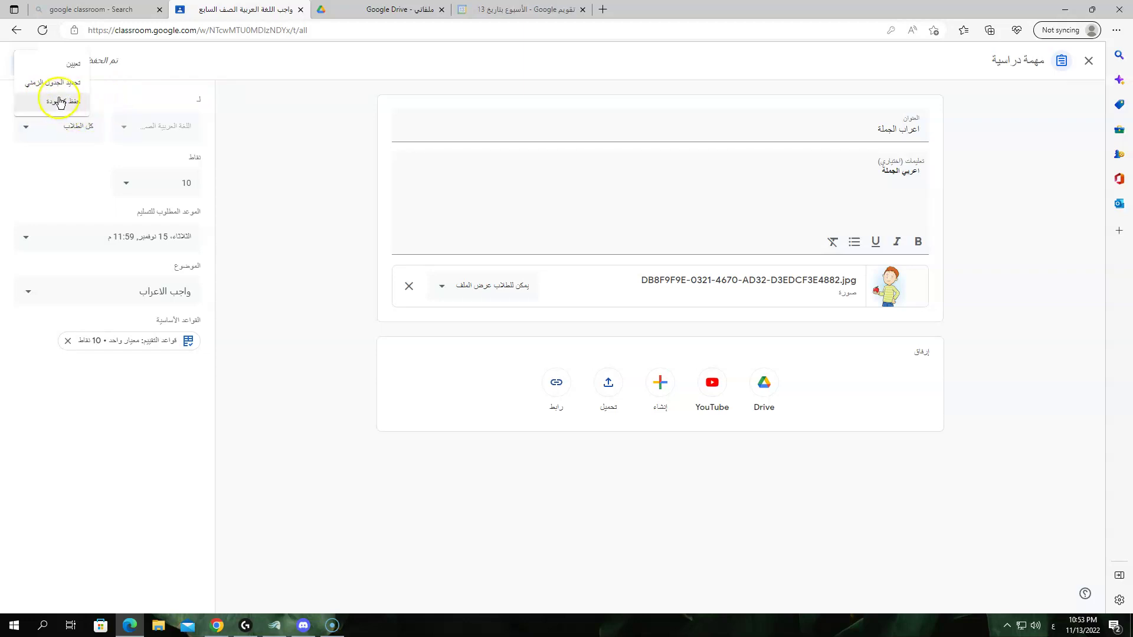
{"action": "left_click", "coordinate": [72, 66]}
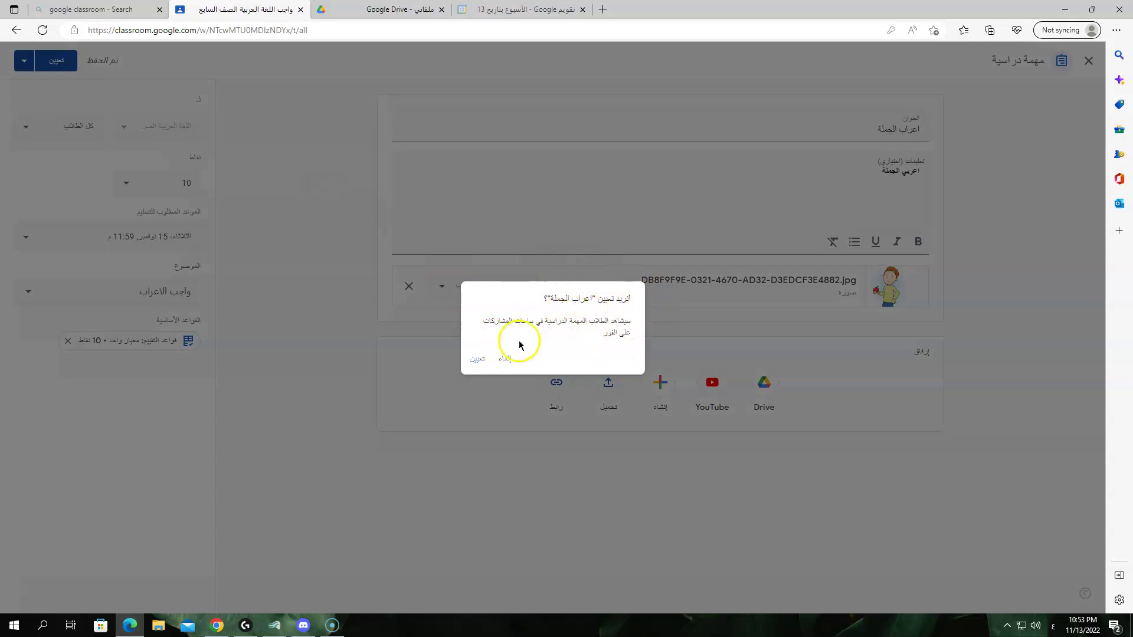
{"action": "left_click", "coordinate": [477, 358]}
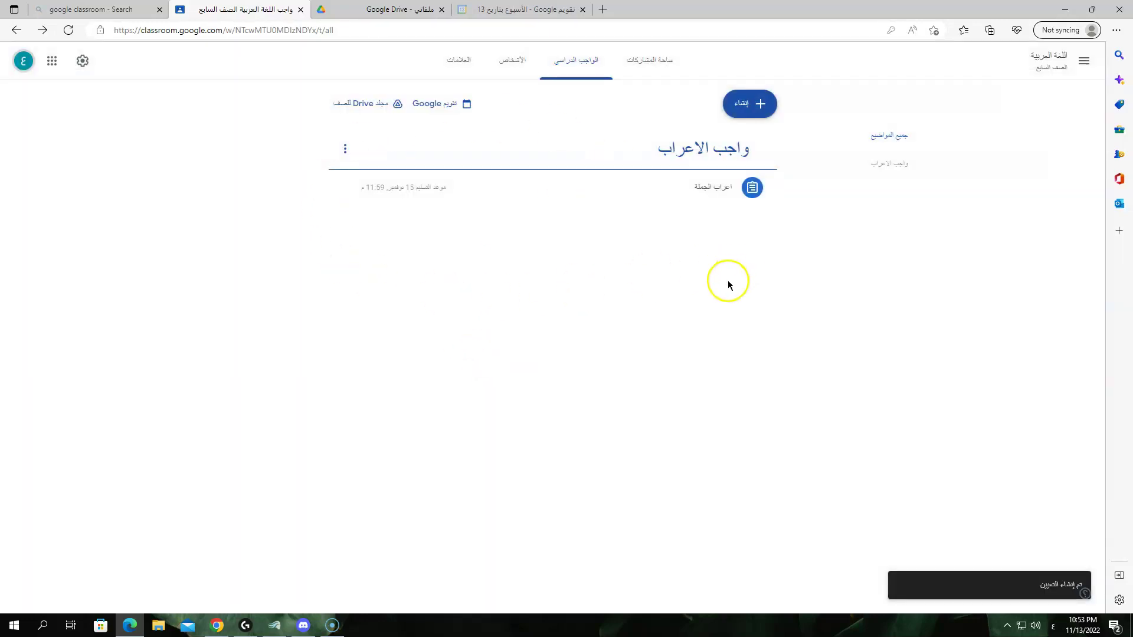
Step: Expand the posted اعراب الجملة assignment and preview its attached image
{"action": "left_click", "coordinate": [424, 186]}
{"action": "left_click", "coordinate": [645, 186]}
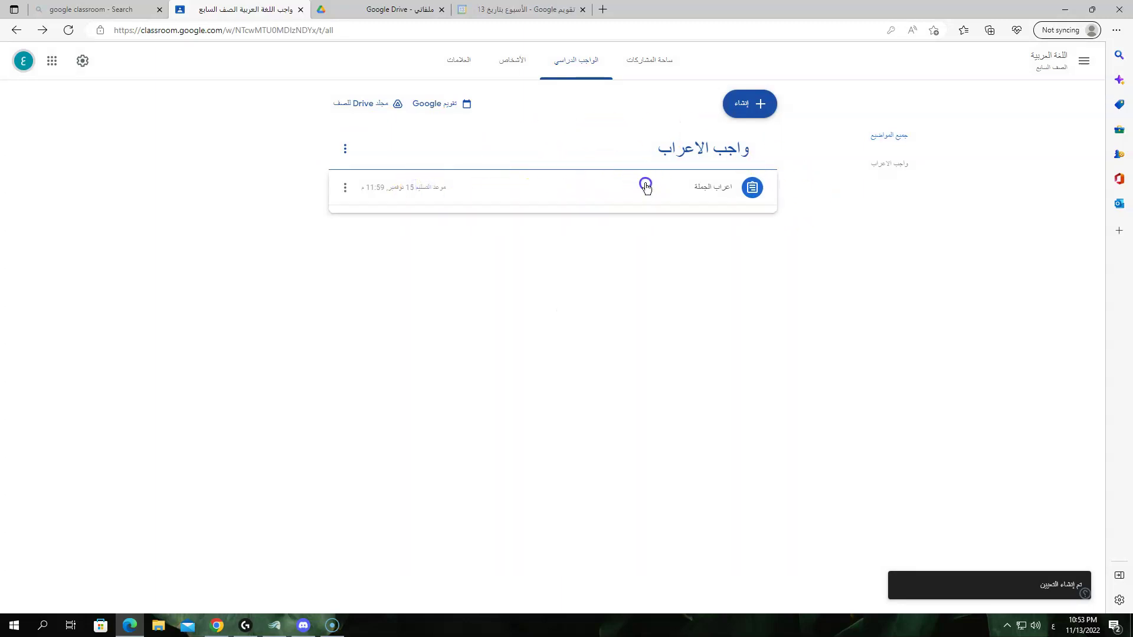
{"action": "left_click", "coordinate": [740, 193]}
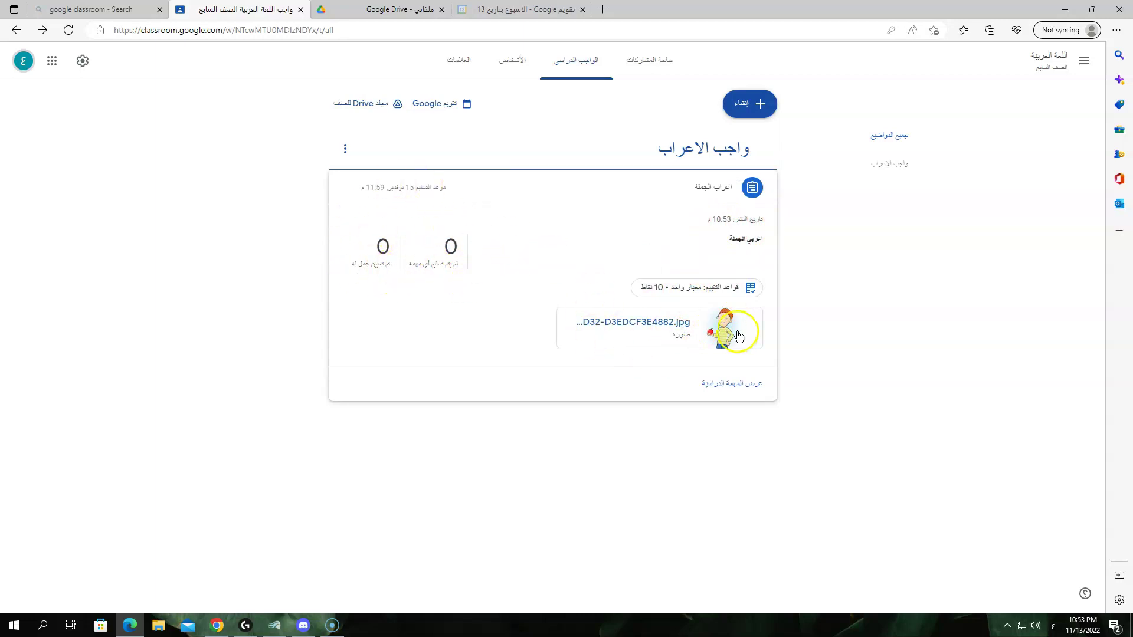
{"action": "left_click", "coordinate": [642, 327]}
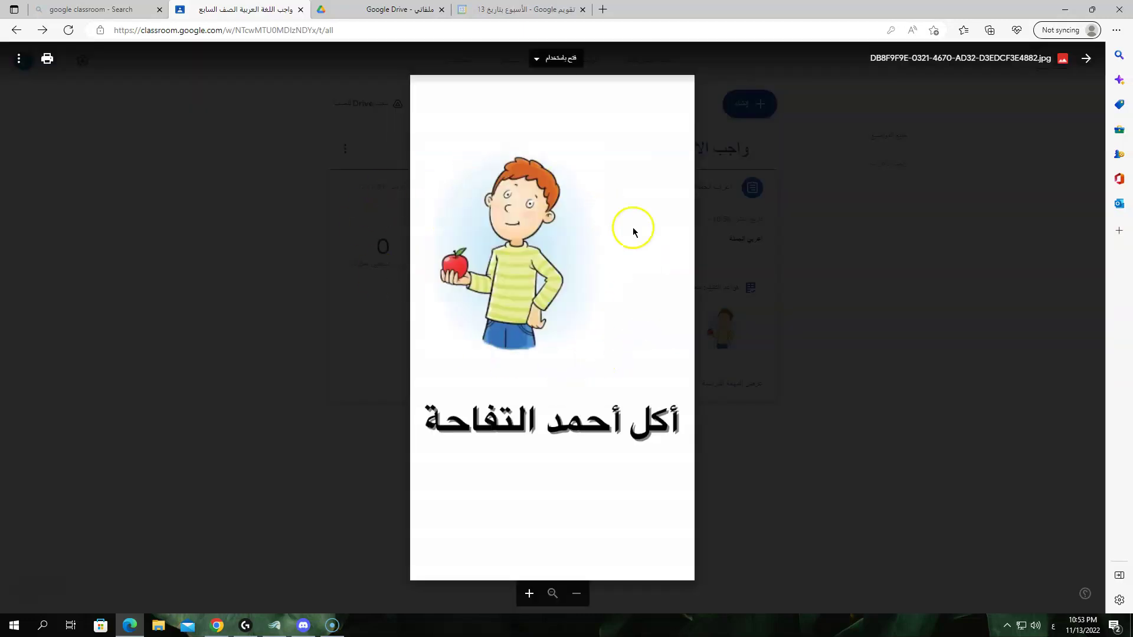
{"action": "left_click", "coordinate": [354, 433]}
Step: Review the student work page of the اعراب الجملة assignment and its options for sorting students
{"action": "left_click", "coordinate": [735, 383]}
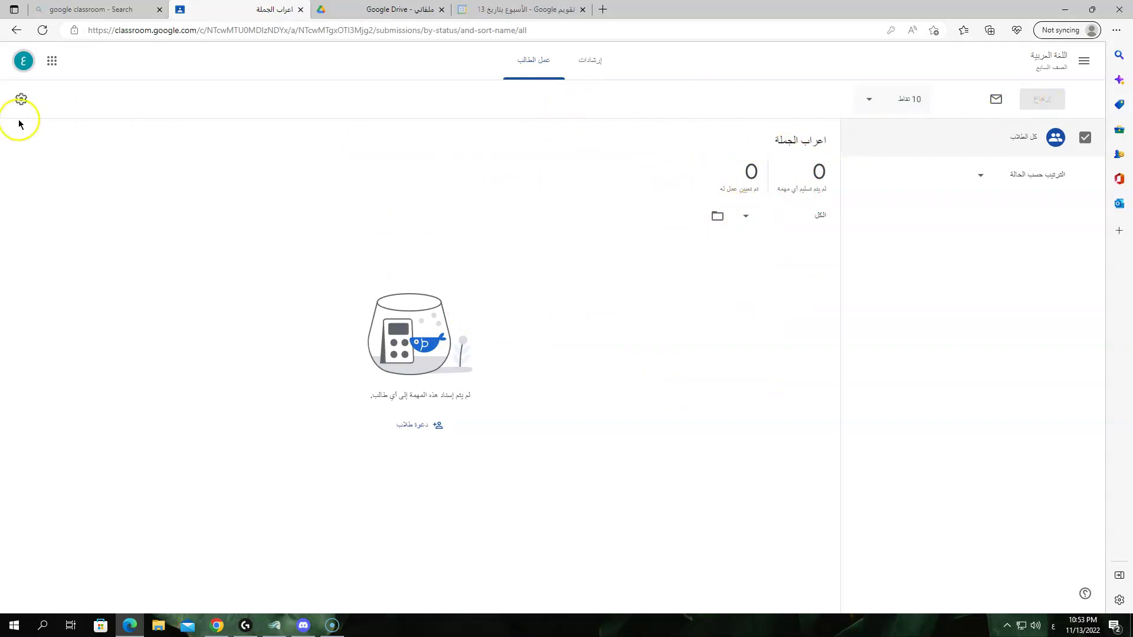
{"action": "left_click", "coordinate": [12, 33]}
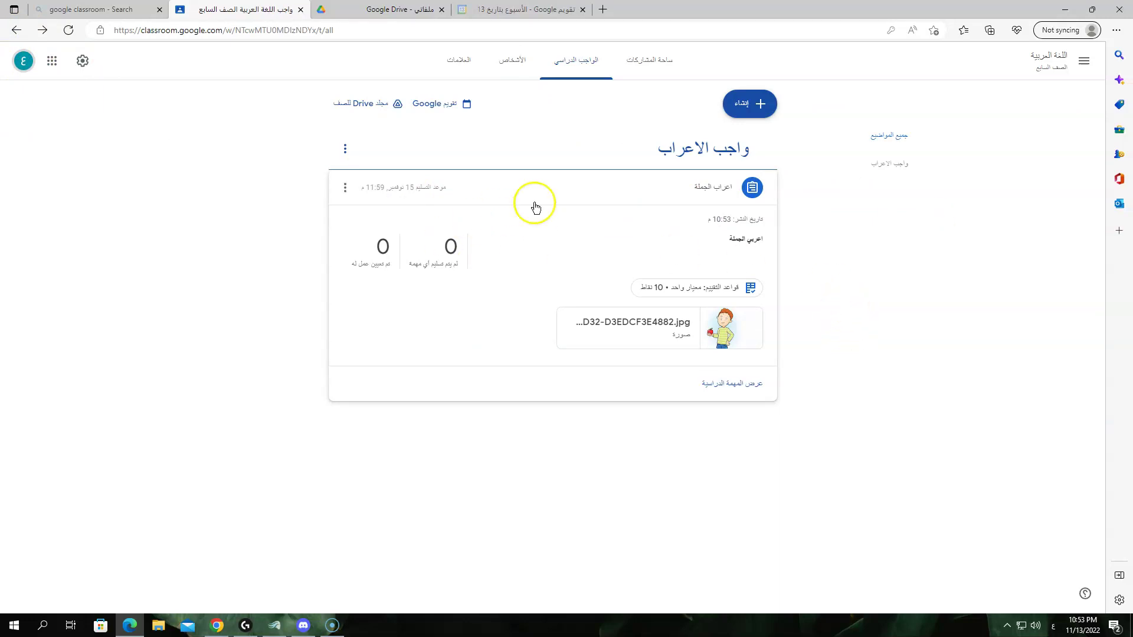
{"action": "left_click", "coordinate": [688, 187]}
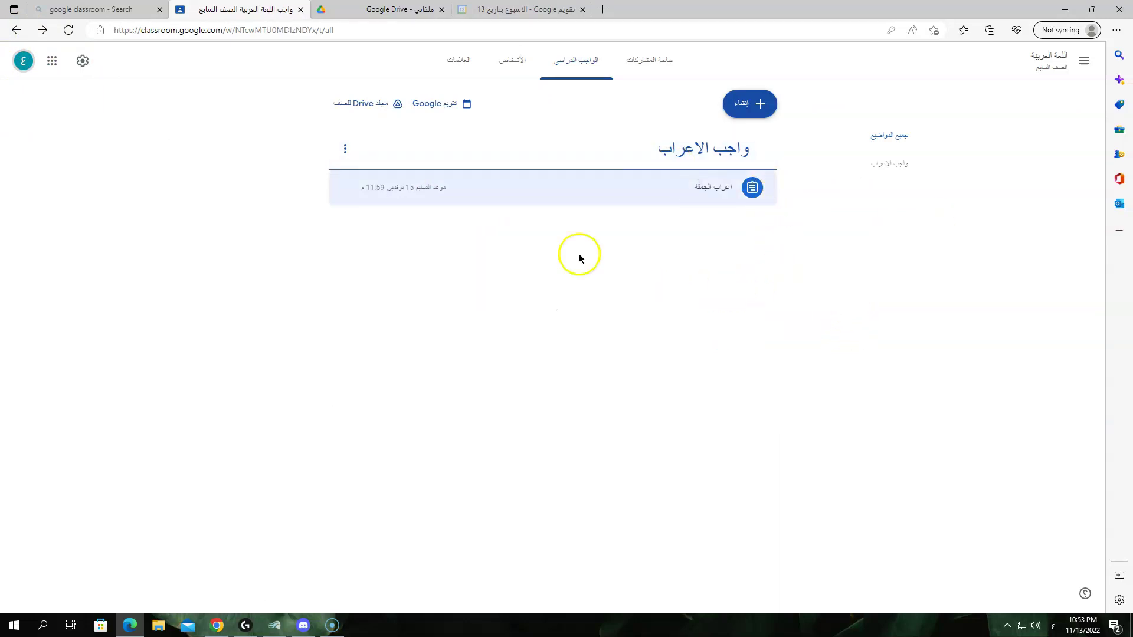
{"action": "left_click", "coordinate": [735, 203]}
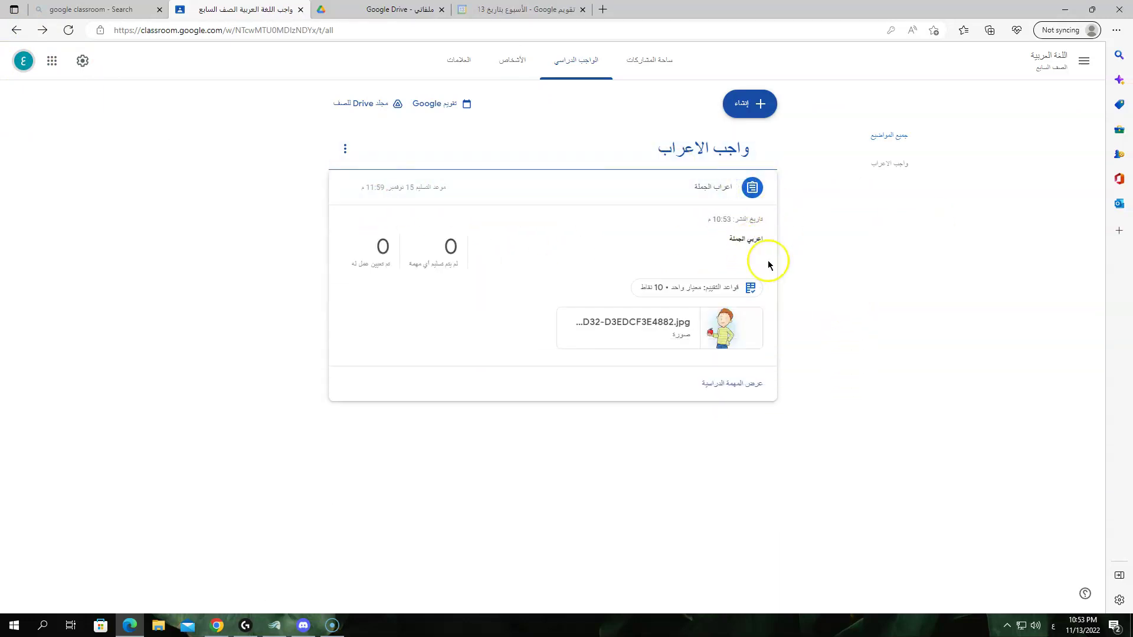
{"action": "left_click", "coordinate": [749, 384]}
{"action": "left_click", "coordinate": [994, 180]}
{"action": "left_click", "coordinate": [873, 230]}
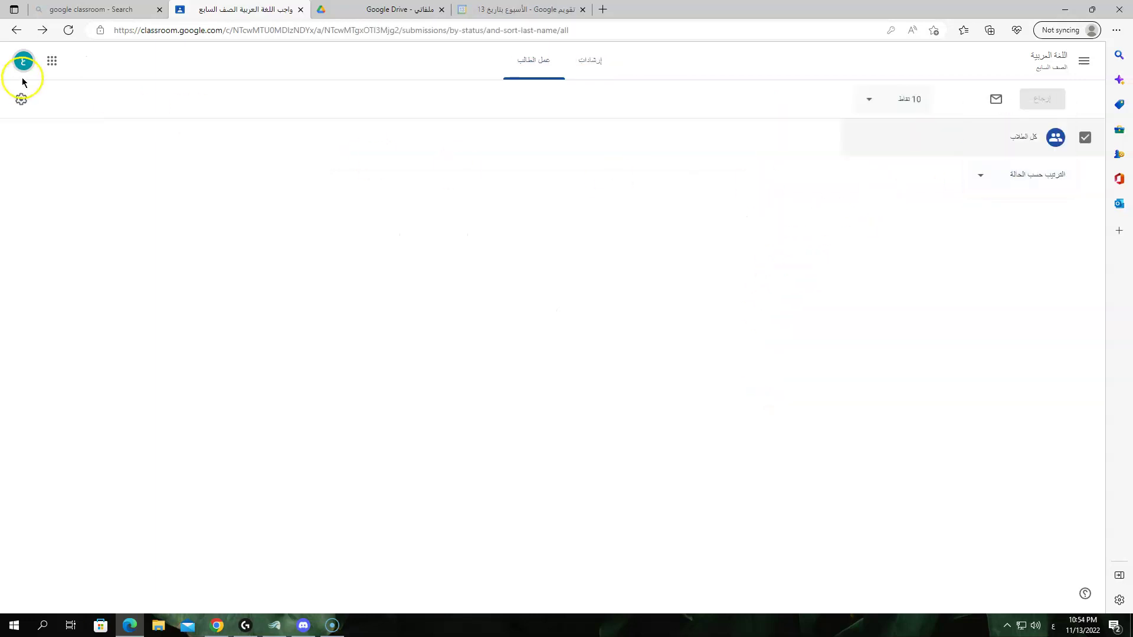
{"action": "left_click", "coordinate": [995, 175]}
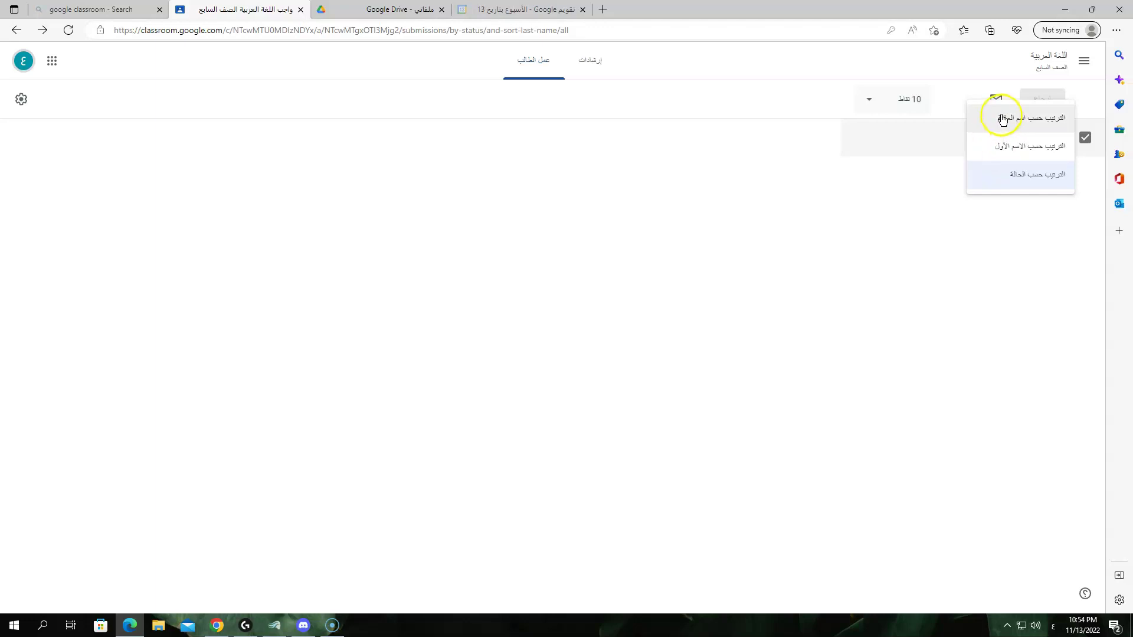
{"action": "left_click", "coordinate": [10, 31]}
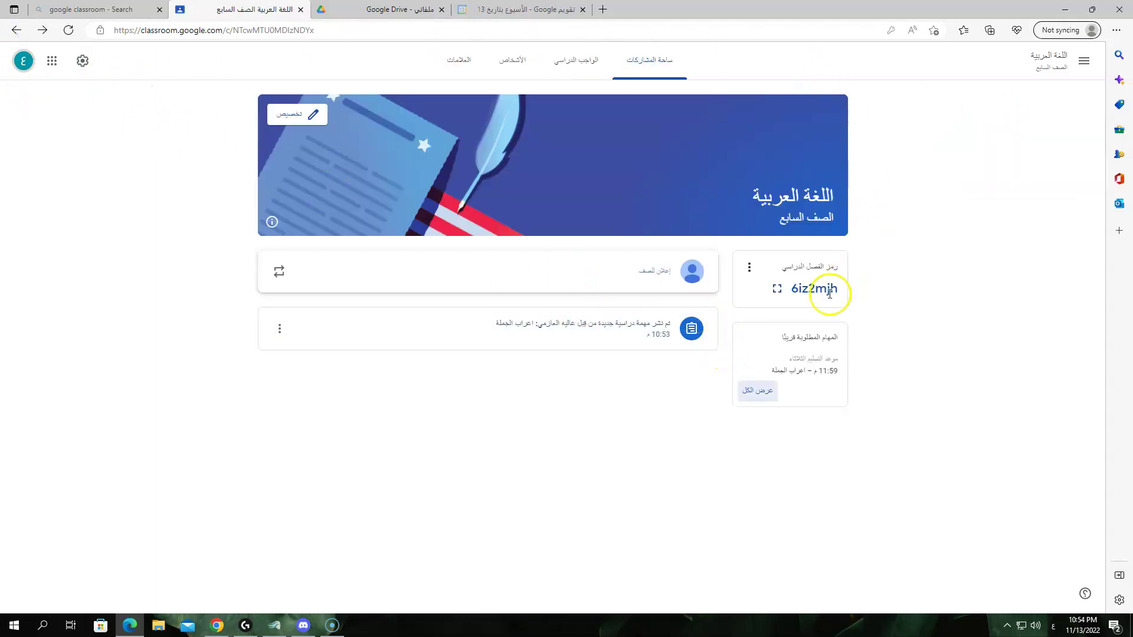
Step: View the full list of the class's upcoming assignments from the class stream
{"action": "left_click", "coordinate": [760, 393]}
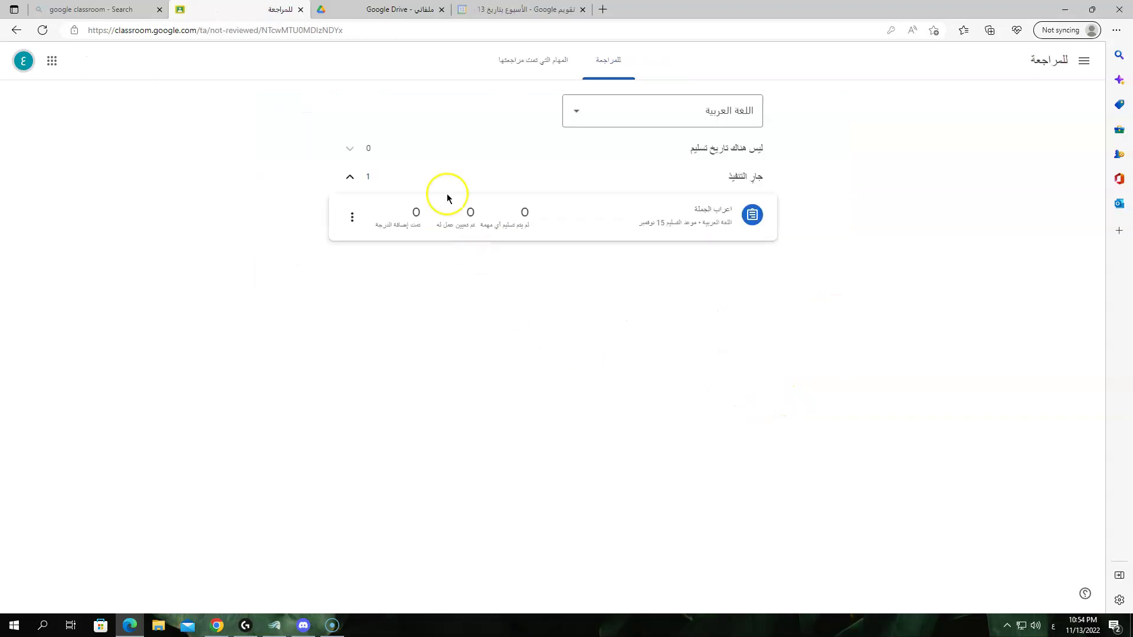
{"action": "left_click_drag", "start_coordinate": [407, 192], "coordinate": [767, 260]}
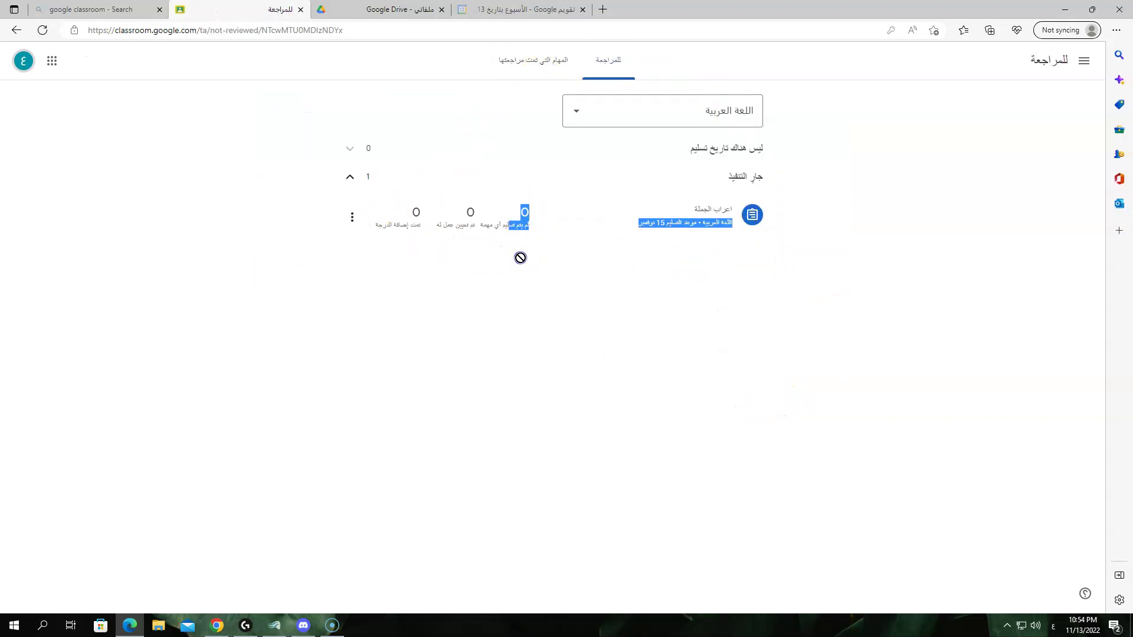
{"action": "left_click", "coordinate": [746, 322]}
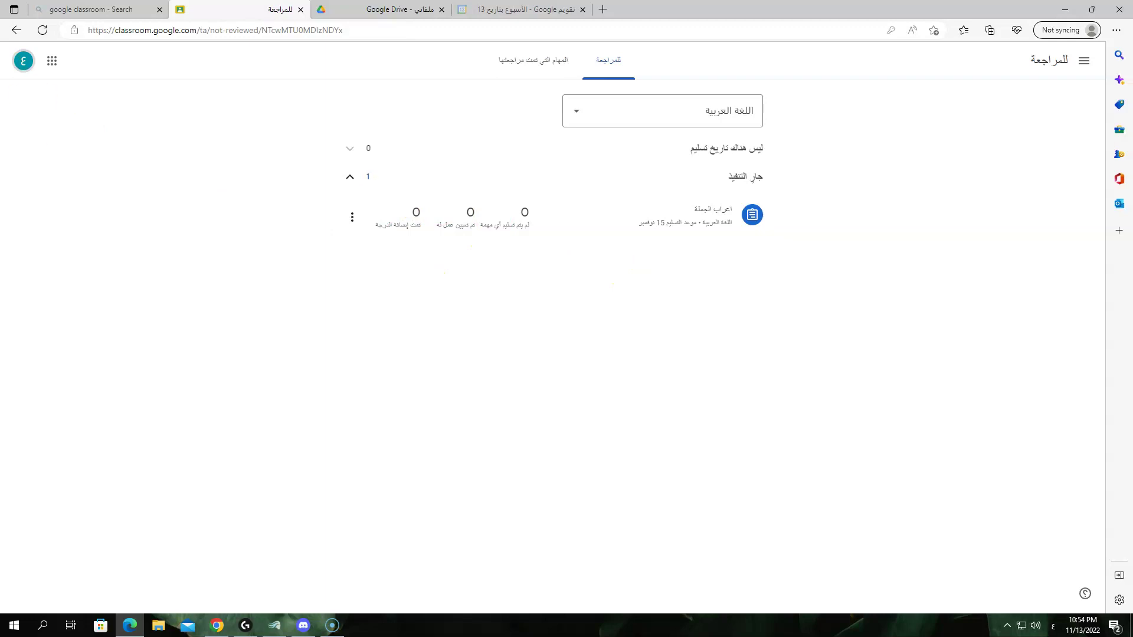
{"action": "left_click", "coordinate": [11, 29]}
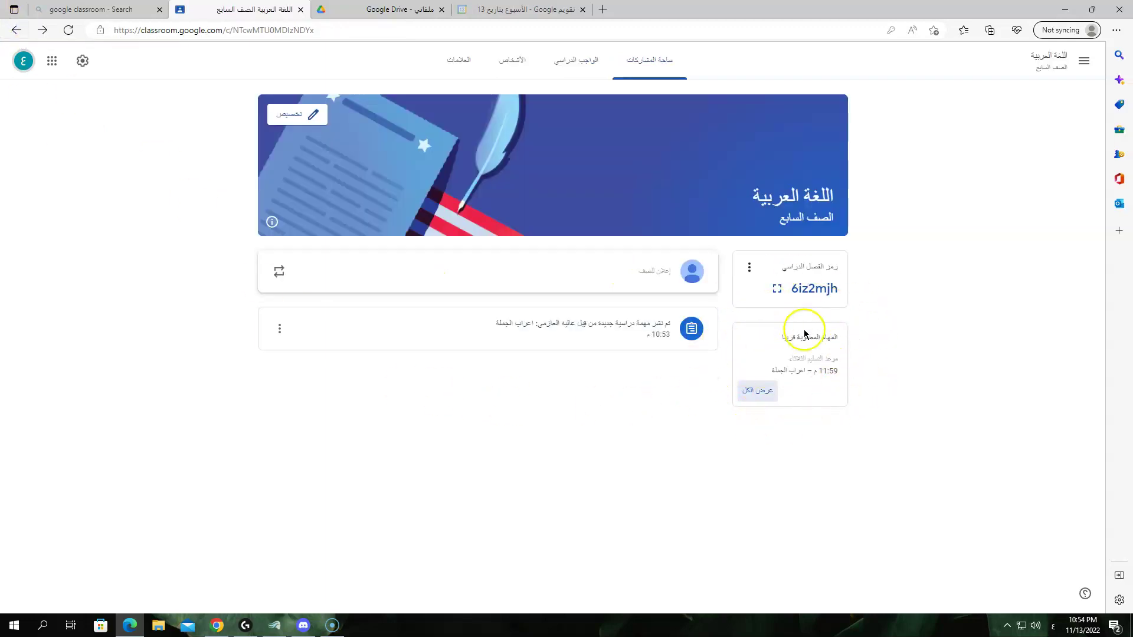
{"action": "left_click", "coordinate": [761, 391]}
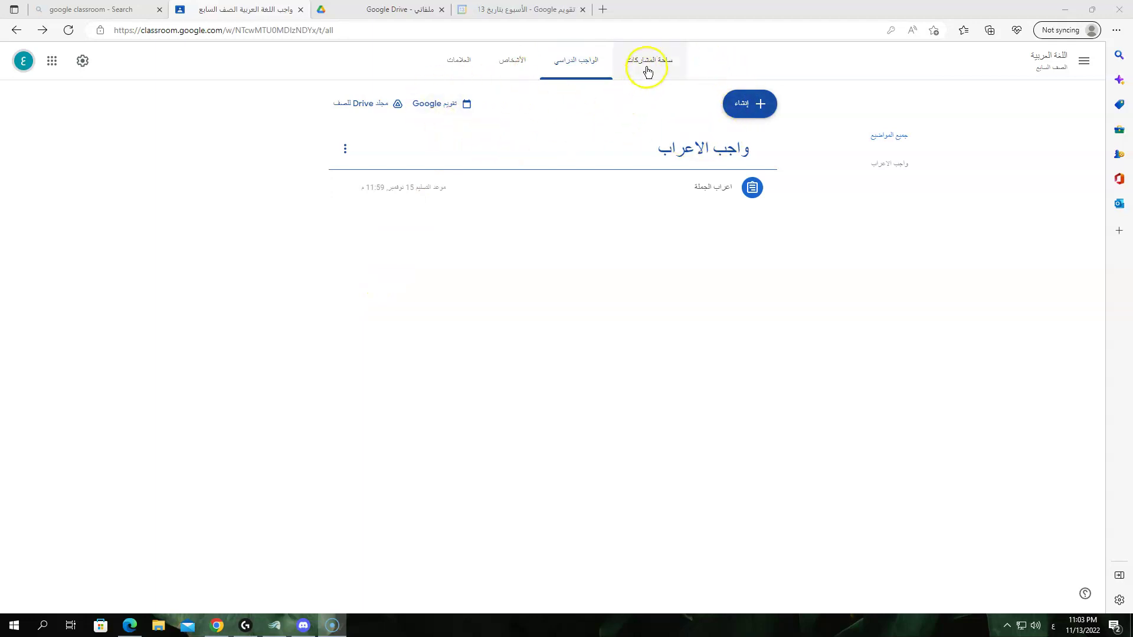
Step: Create a quiz assignment in the class and title it اختبار فاينل
{"action": "left_click", "coordinate": [748, 109]}
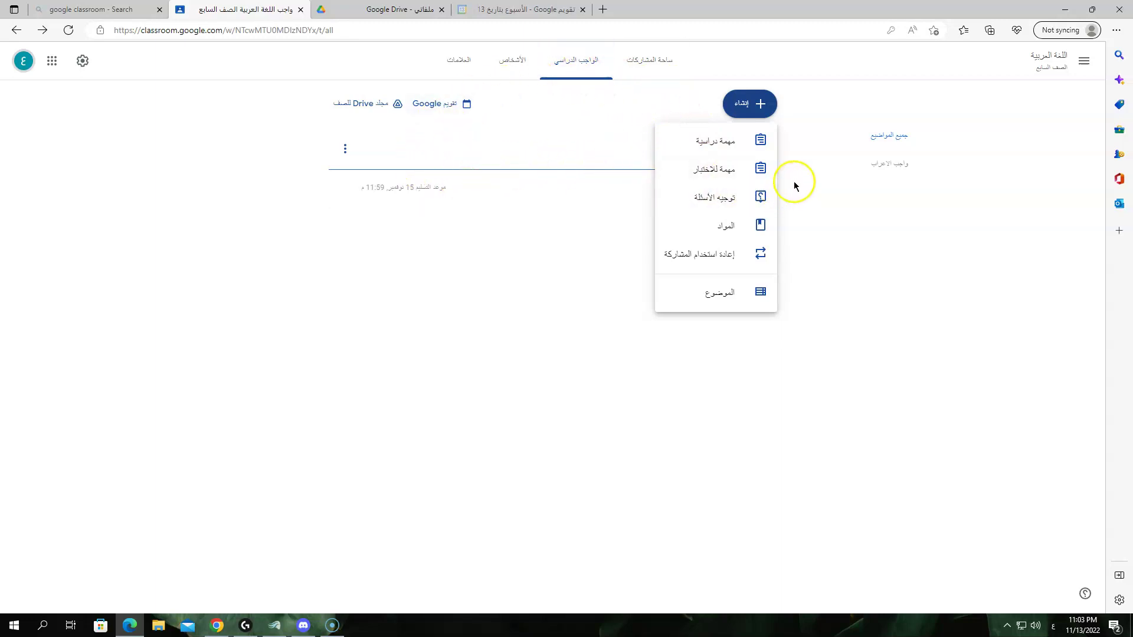
{"action": "left_click", "coordinate": [727, 177]}
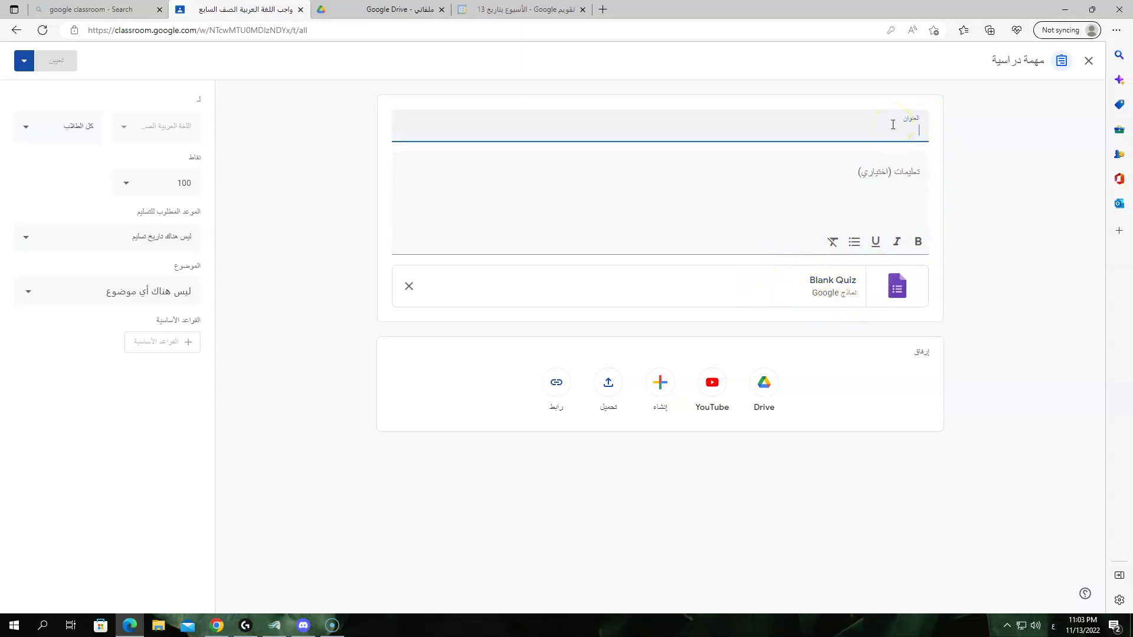
{"action": "type", "text": "اختبار فاينل"}
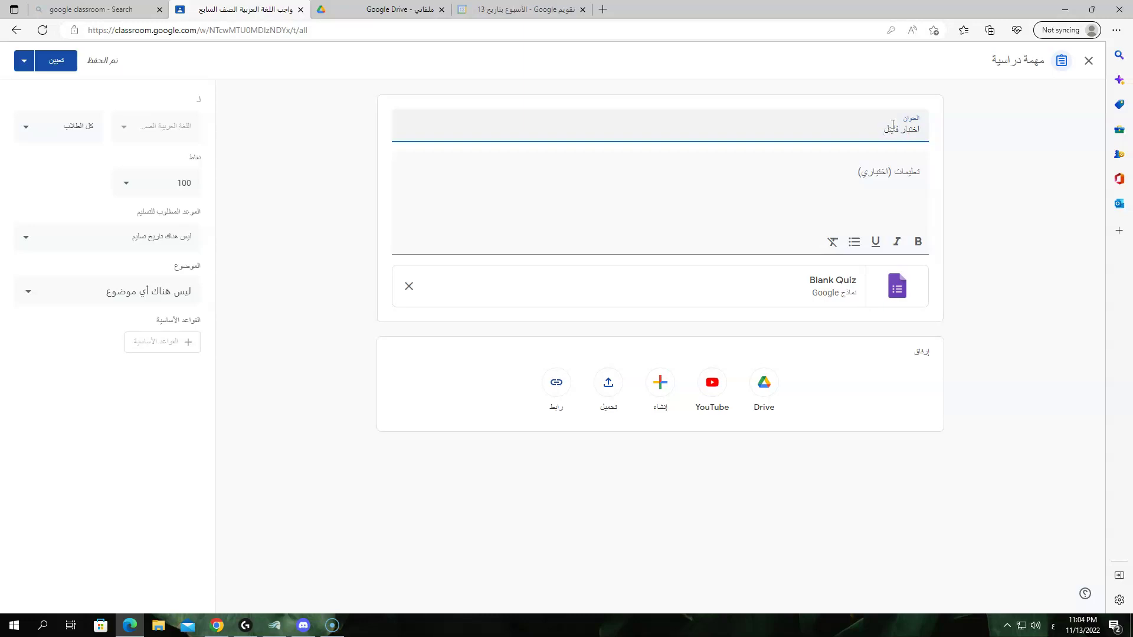
Step: Enter بالتوفيق as the quiz assignment's instructions and make the text bold
{"action": "left_click", "coordinate": [901, 174]}
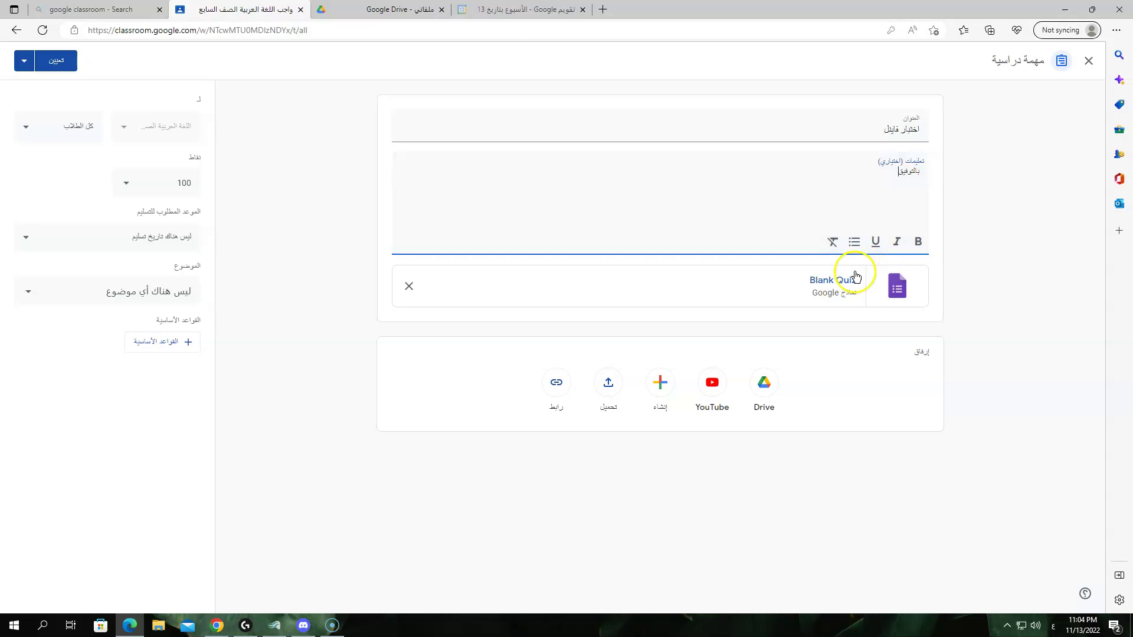
{"action": "left_click", "coordinate": [922, 246]}
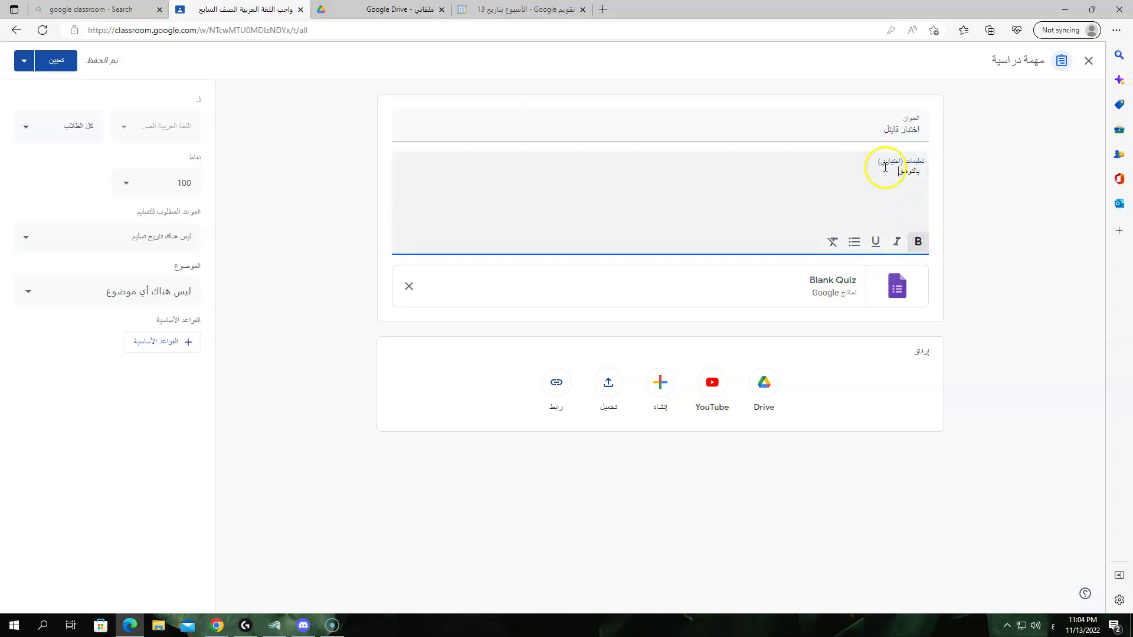
{"action": "left_click", "coordinate": [918, 241]}
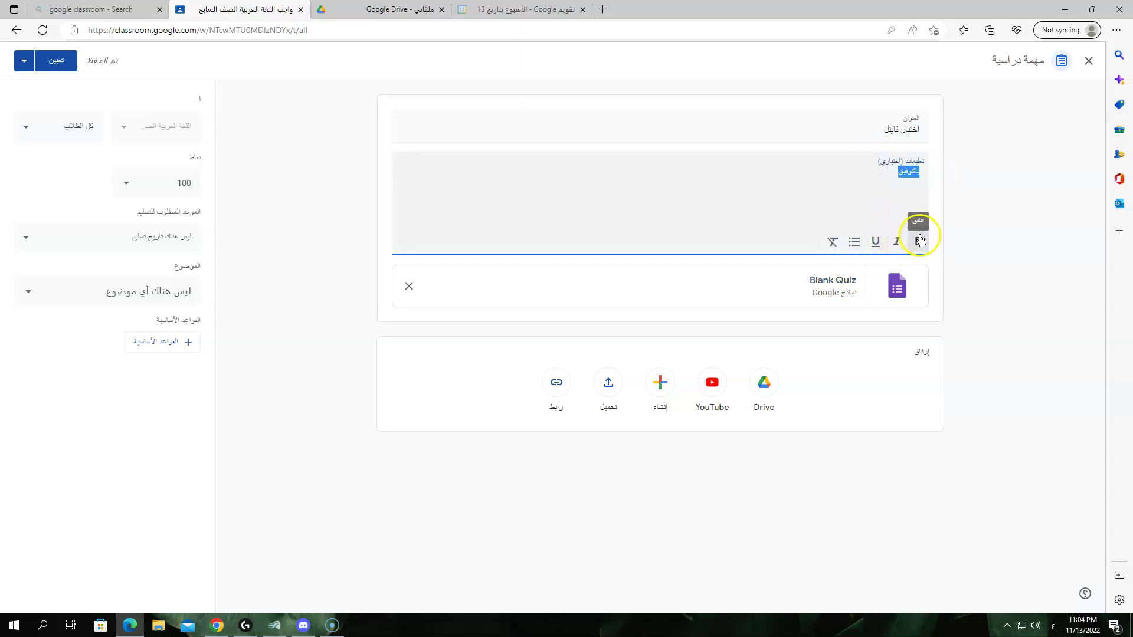
Step: Italicize the quiz assignment's بالتوفيق instructions text
{"action": "left_click", "coordinate": [898, 243]}
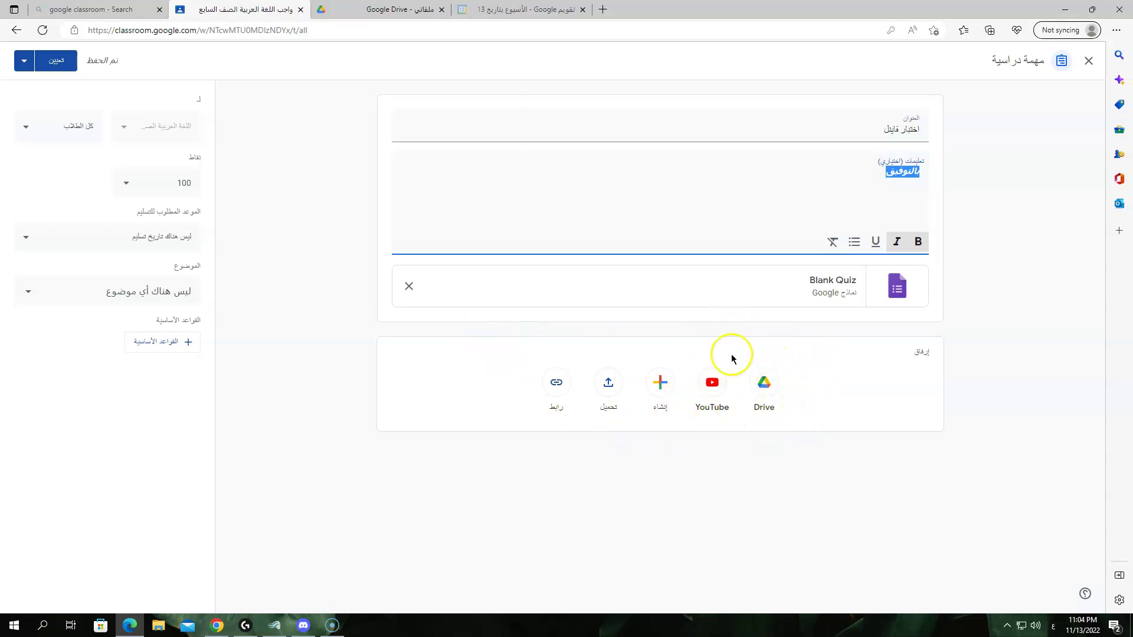
Step: Examine the assignment's attachment sources: Drive files, YouTube videos, new Google files, file upload and link, without attaching anything
{"action": "left_click", "coordinate": [762, 384]}
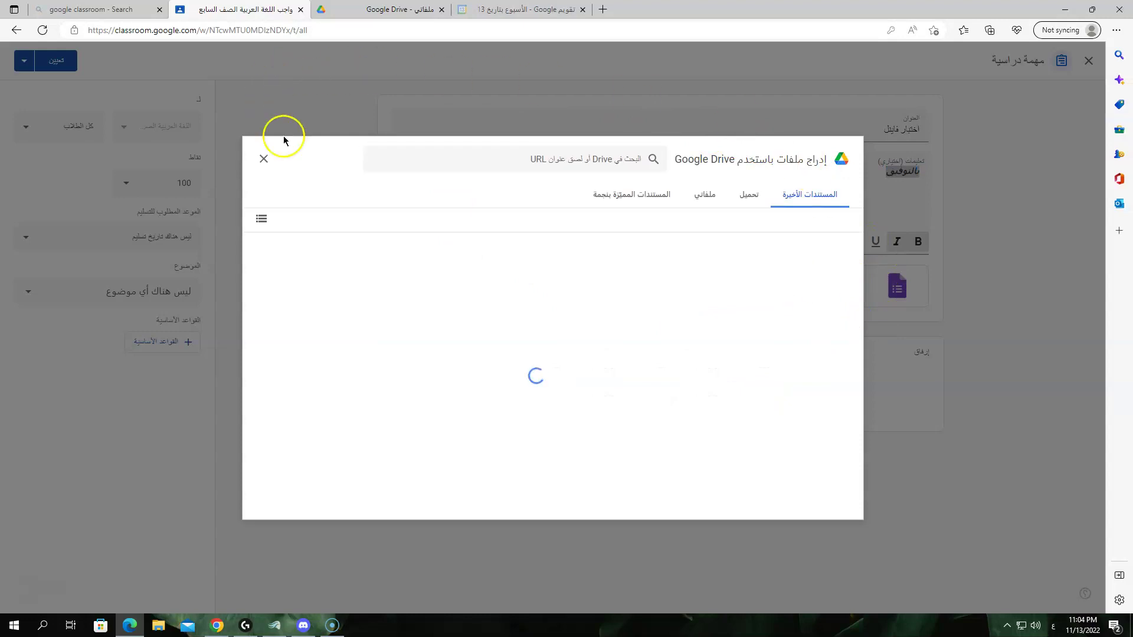
{"action": "left_click", "coordinate": [261, 160]}
{"action": "left_click", "coordinate": [710, 384]}
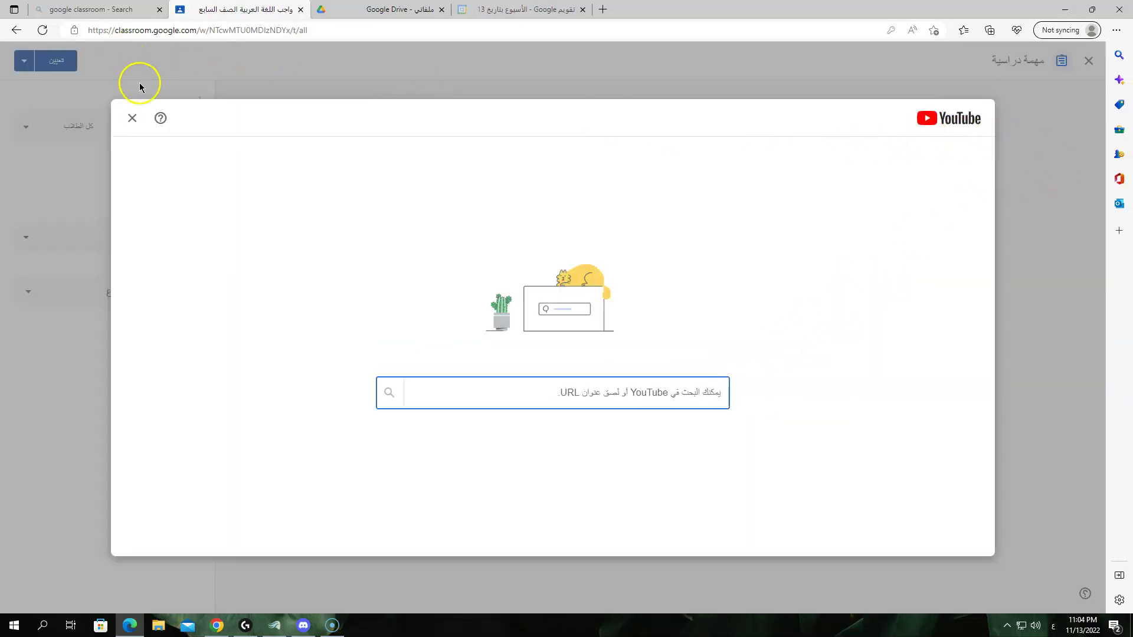
{"action": "left_click", "coordinate": [132, 118]}
{"action": "left_click", "coordinate": [661, 383]}
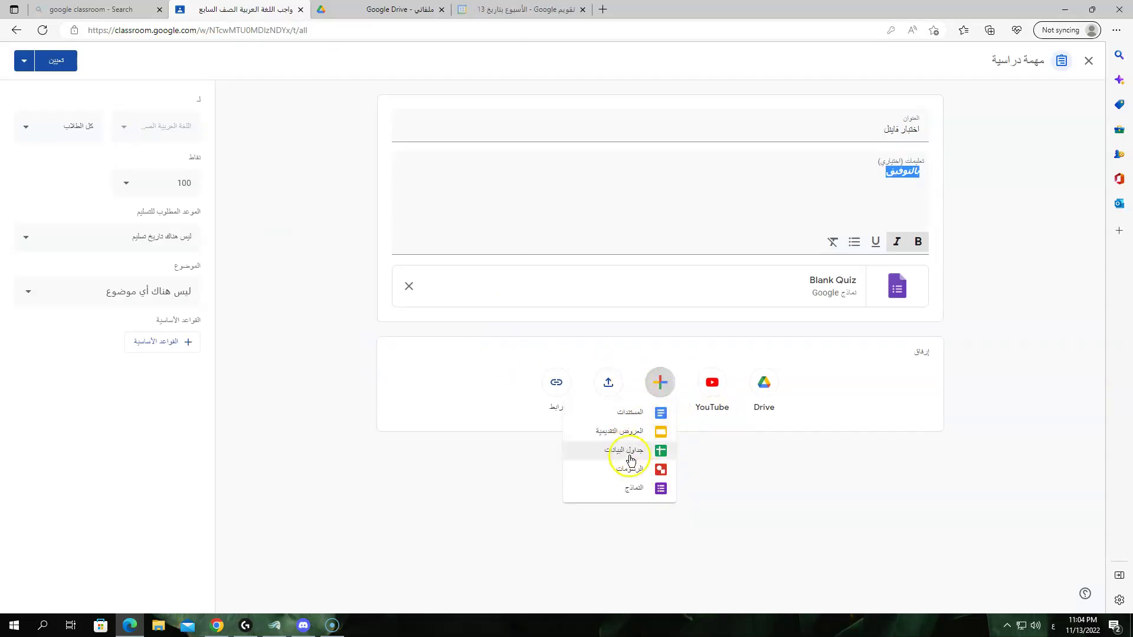
{"action": "left_click", "coordinate": [607, 384]}
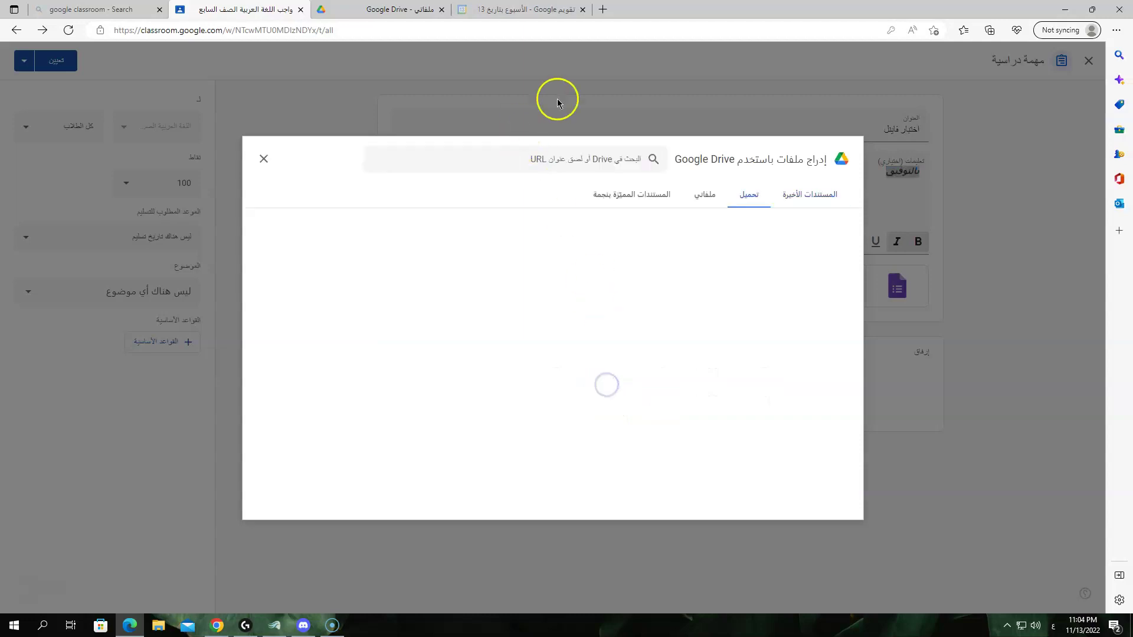
{"action": "left_click", "coordinate": [262, 159]}
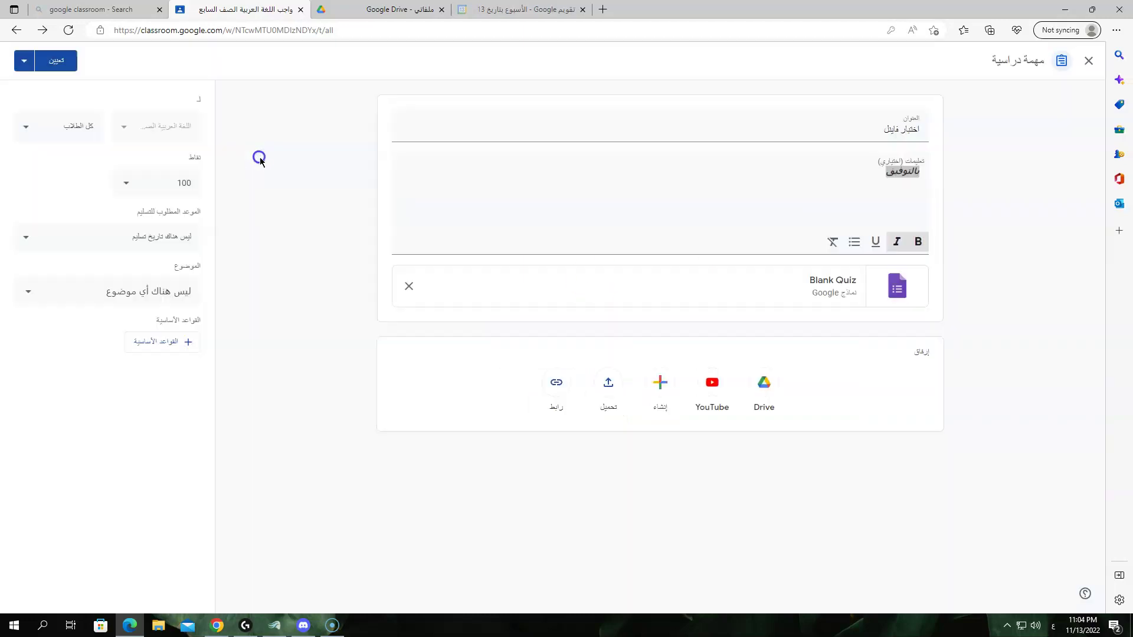
{"action": "left_click", "coordinate": [602, 385]}
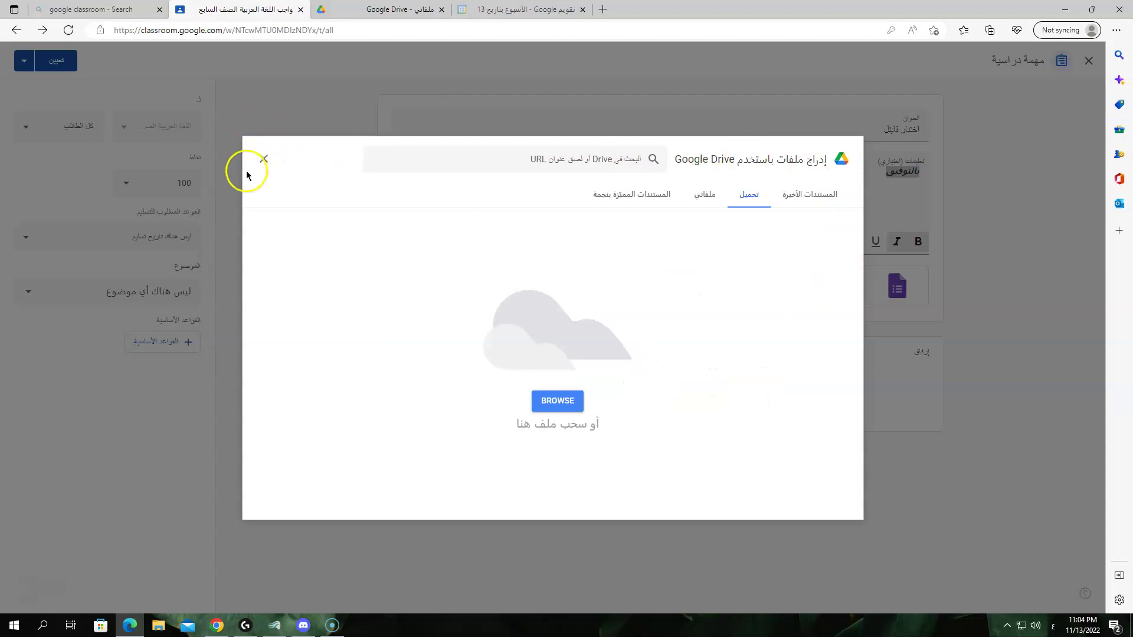
{"action": "left_click", "coordinate": [261, 160]}
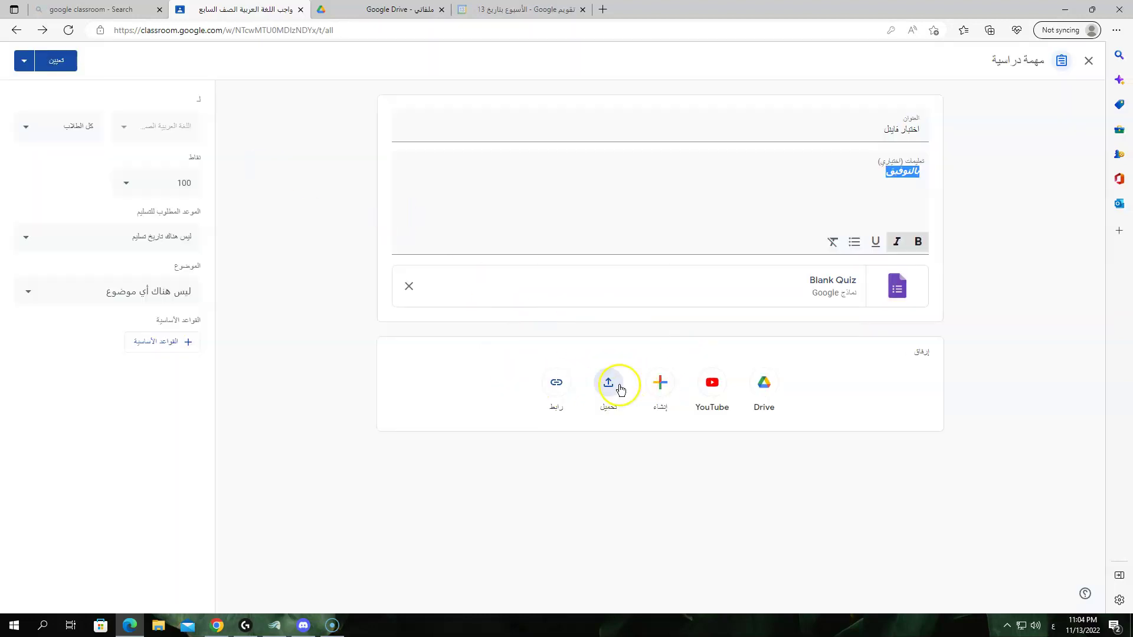
{"action": "left_click", "coordinate": [546, 394]}
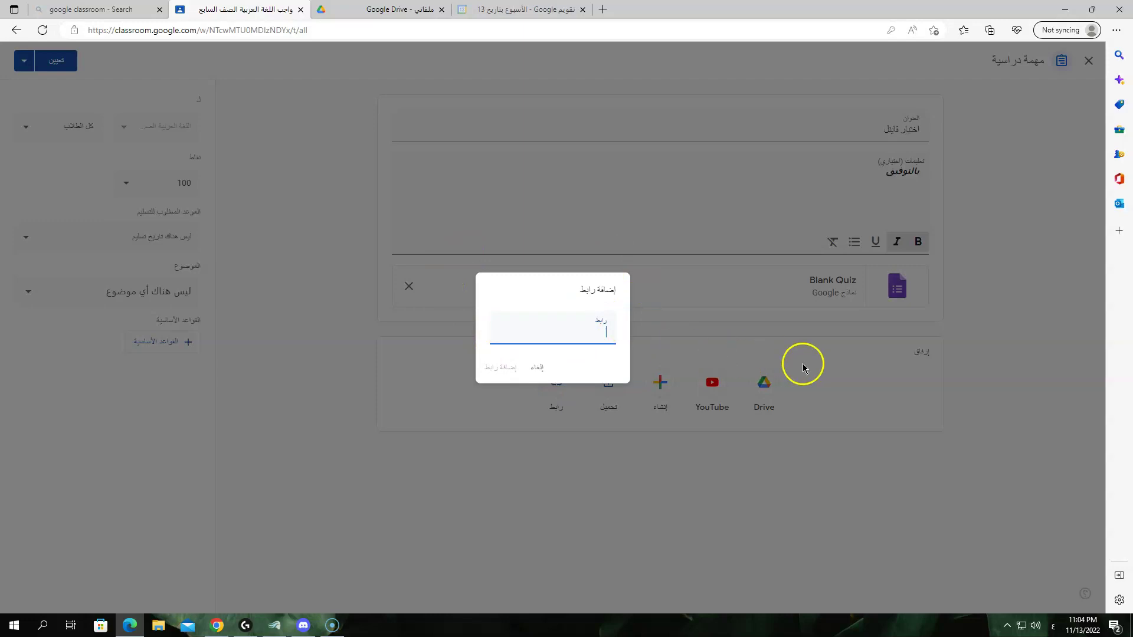
{"action": "left_click", "coordinate": [538, 369]}
Step: Open the attached Blank Quiz form for editing and dismiss its text styling tip
{"action": "left_click", "coordinate": [841, 285]}
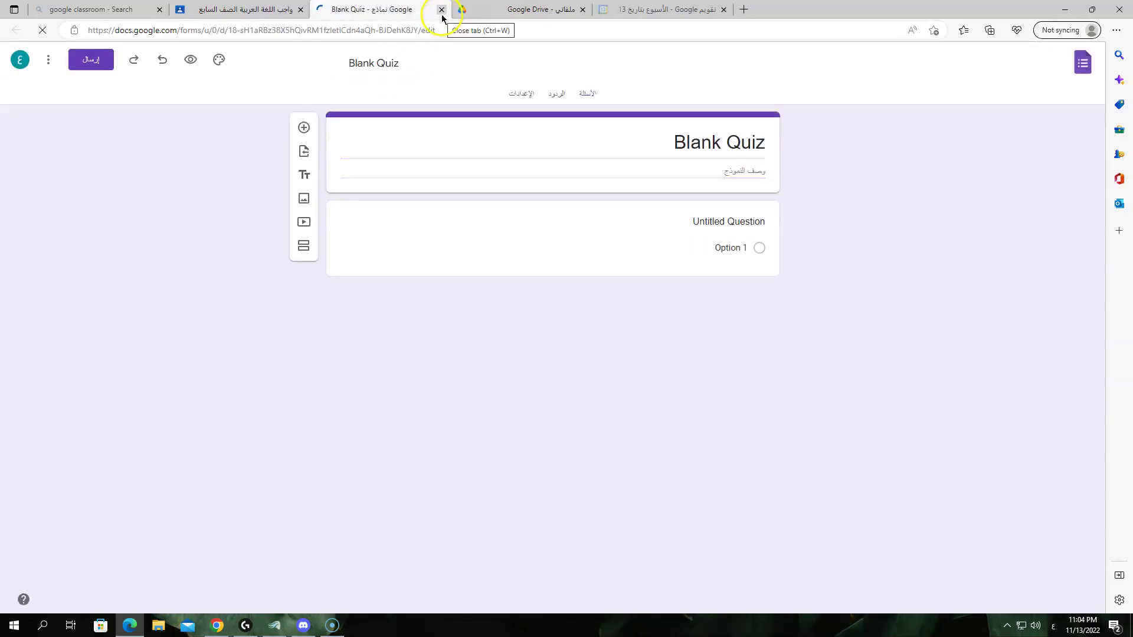
{"action": "left_click", "coordinate": [441, 10]}
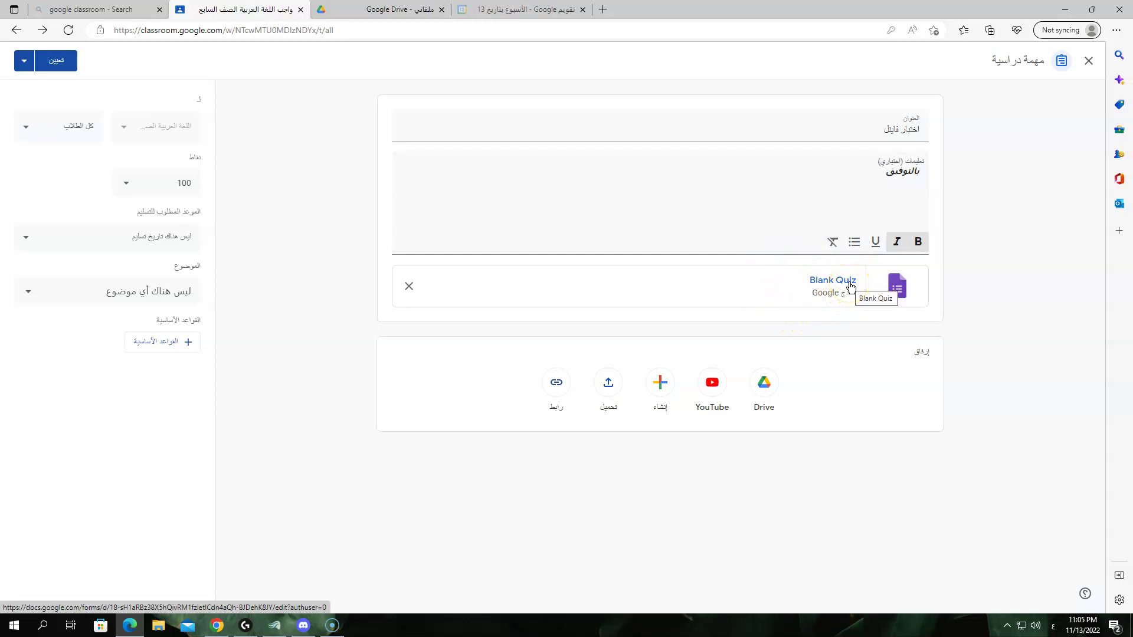
{"action": "left_click", "coordinate": [810, 302]}
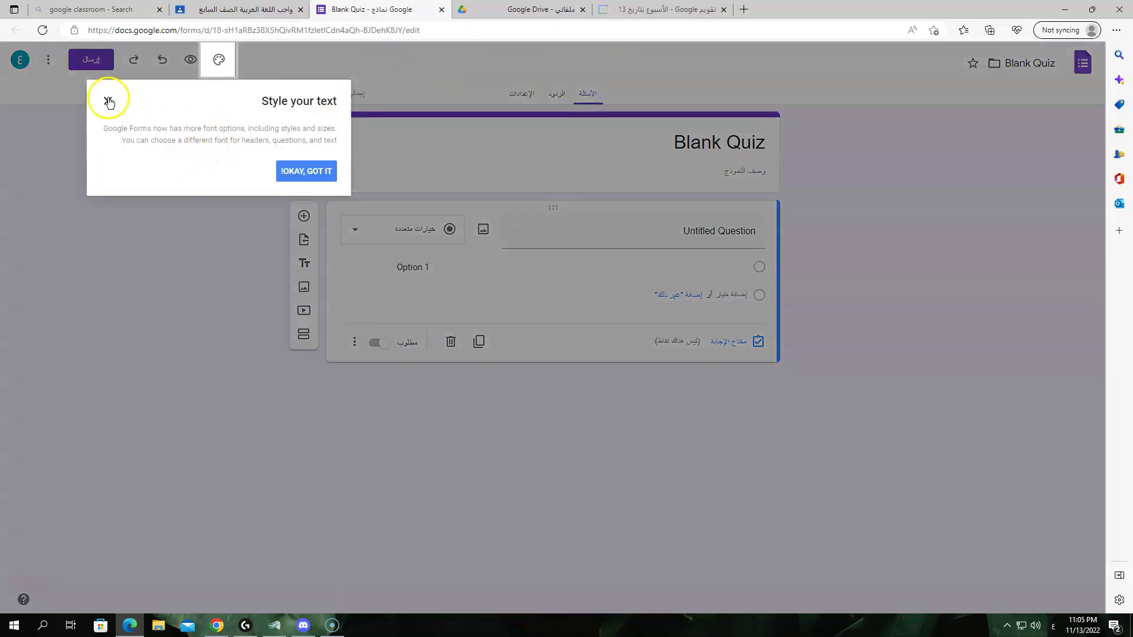
{"action": "left_click", "coordinate": [107, 102]}
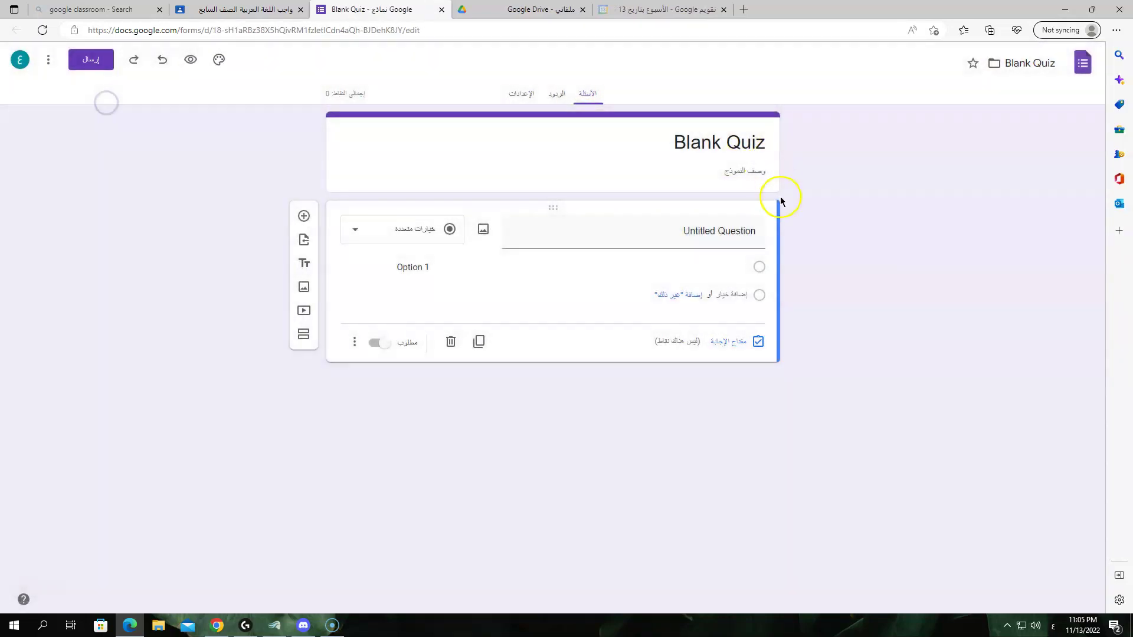
Step: Title the quiz form اختبار فاينل and set its description to الفصل الثاني
{"action": "left_click", "coordinate": [717, 137]}
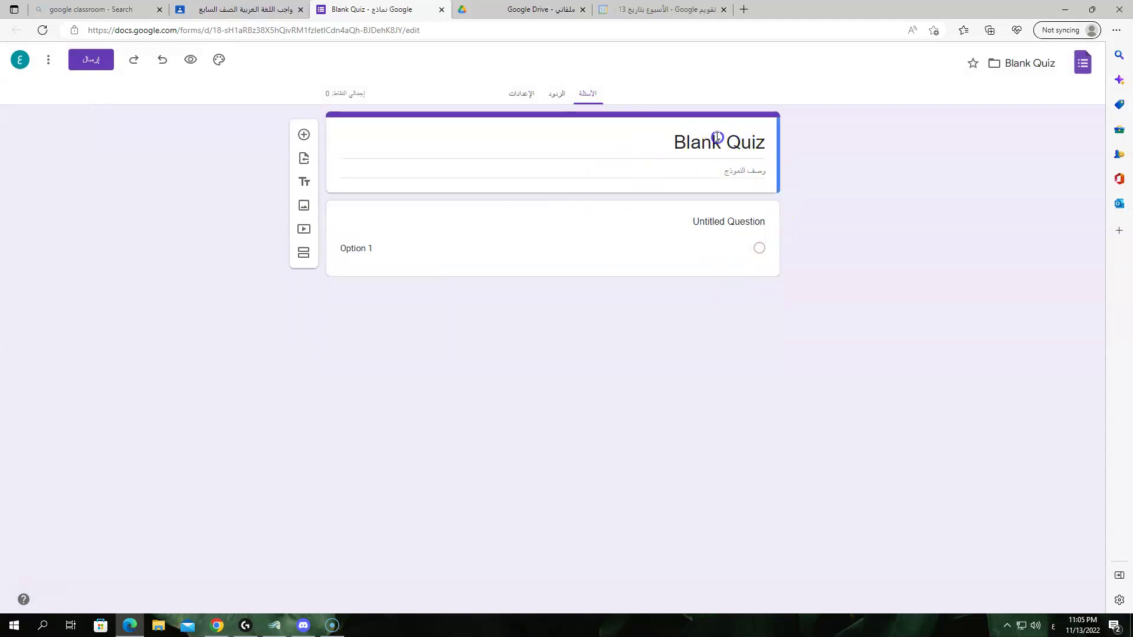
{"action": "left_click_drag", "start_coordinate": [688, 140], "coordinate": [806, 152]}
{"action": "triple_click", "coordinate": [671, 137]}
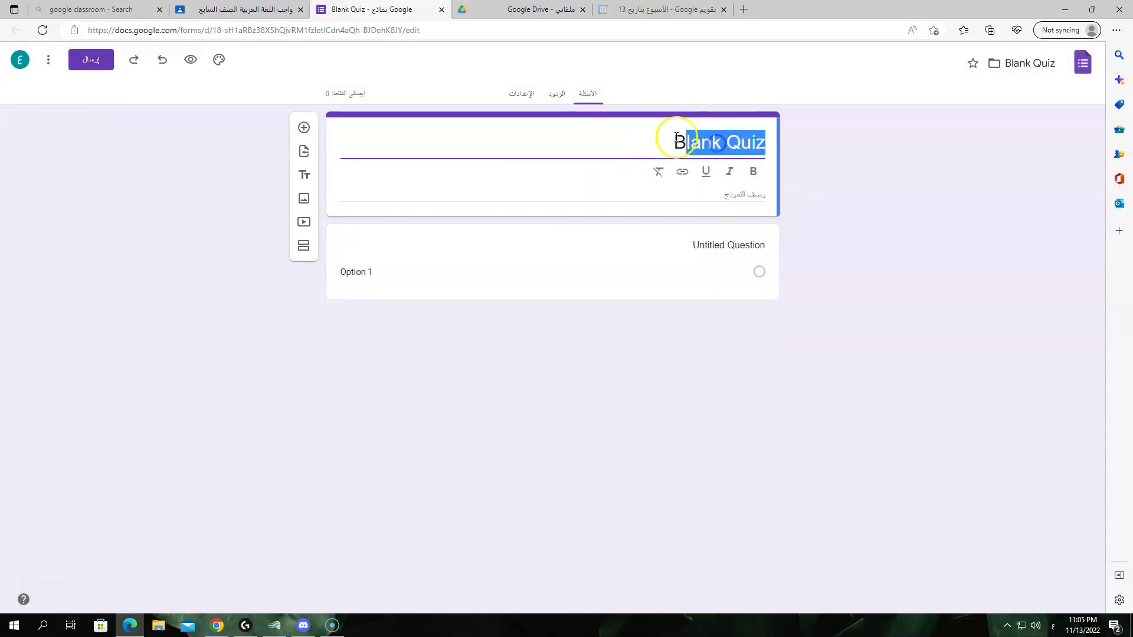
{"action": "type", "text": "اختبار فاينل"}
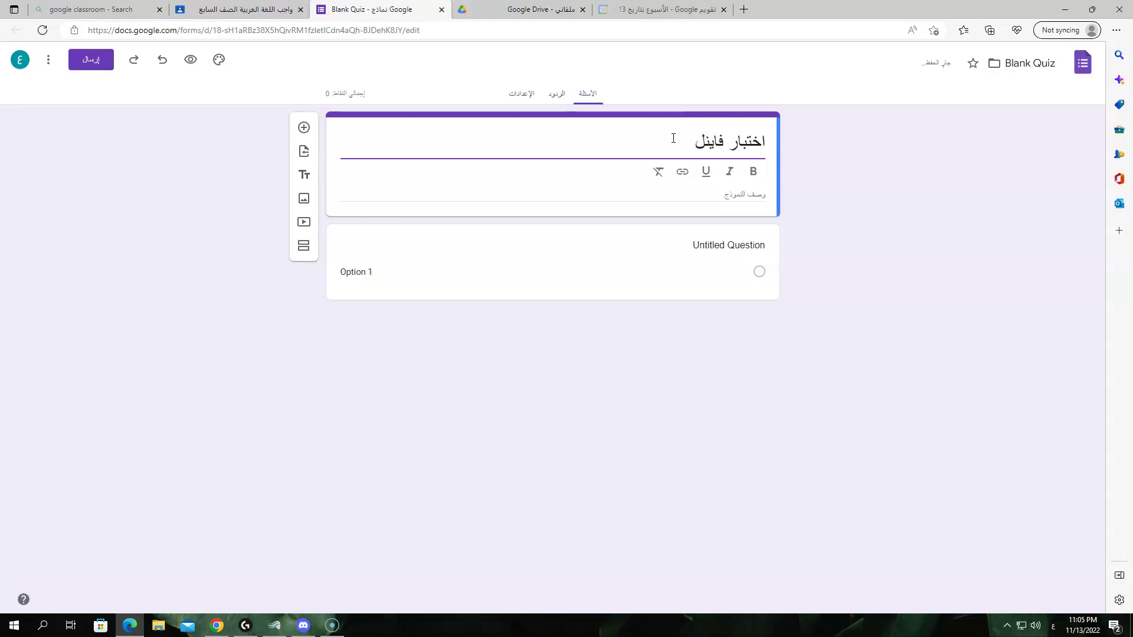
{"action": "left_click", "coordinate": [728, 194]}
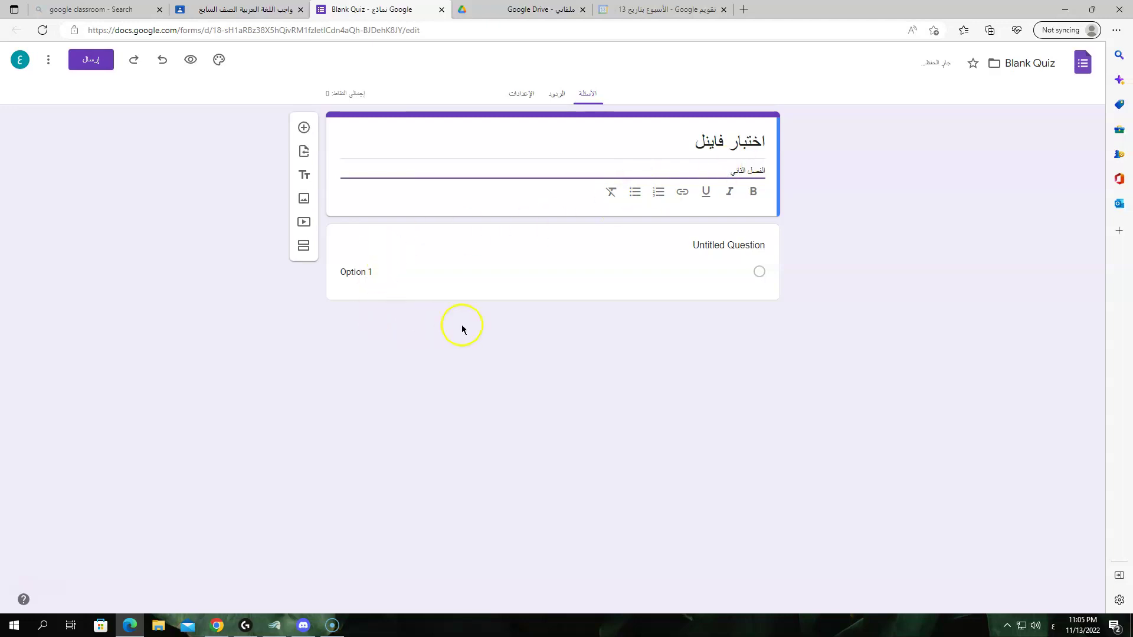
Step: Replace the untitled question's text with اكل احمد التفاحة and, on a second line, من هو الفاعل في الجملة
{"action": "left_click", "coordinate": [693, 247]}
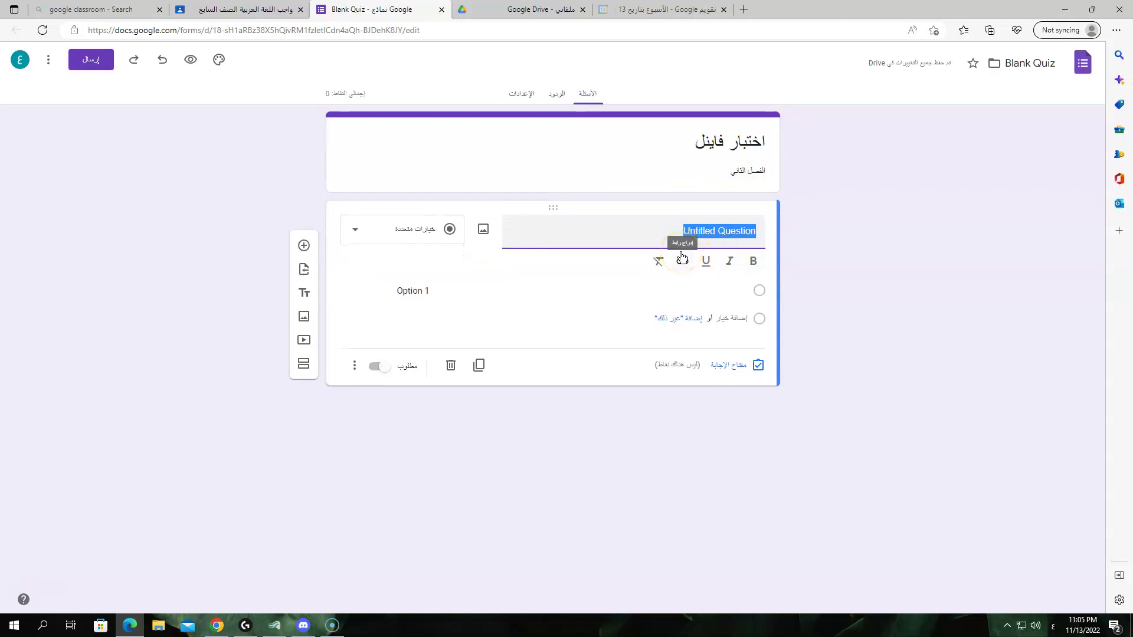
{"action": "key", "text": "BackSpace"}
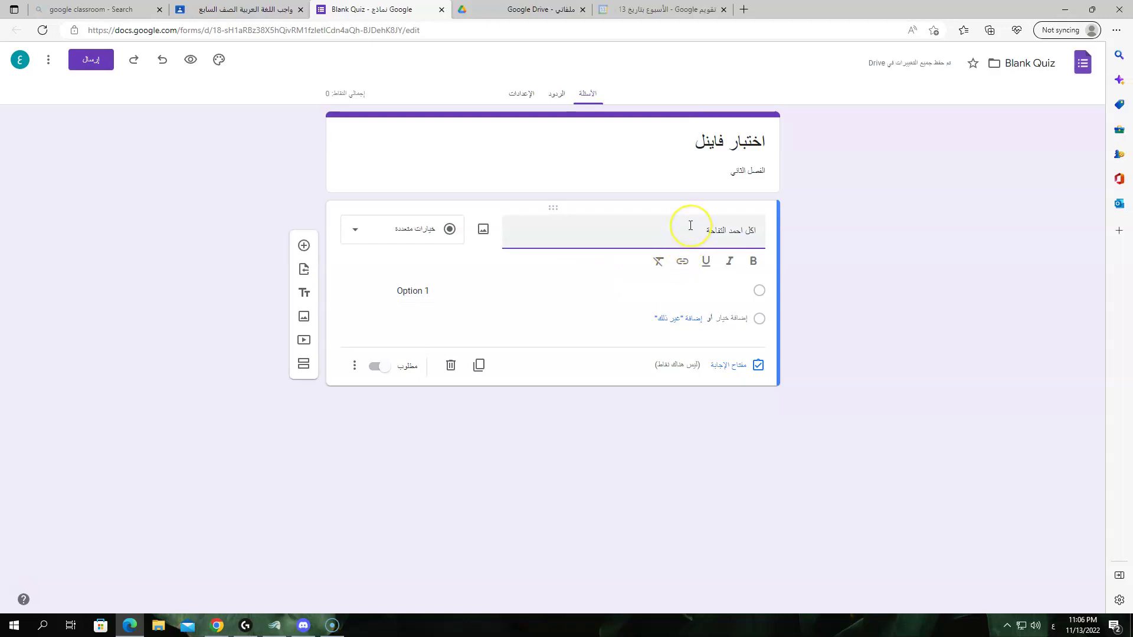
{"action": "key", "text": "Return"}
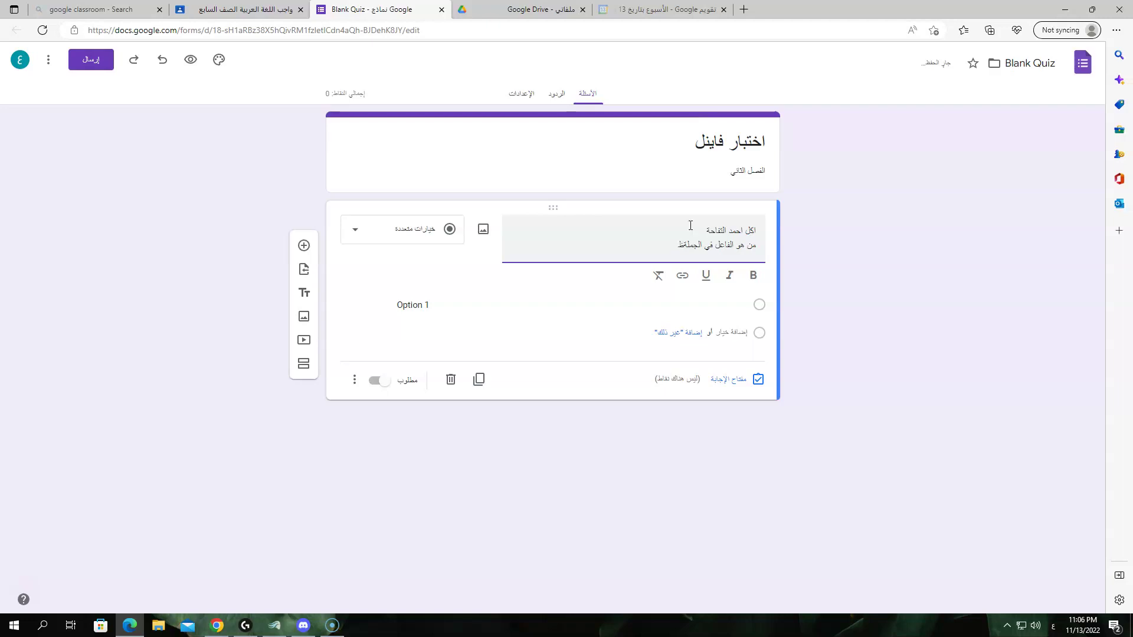
{"action": "key", "text": "alt"}
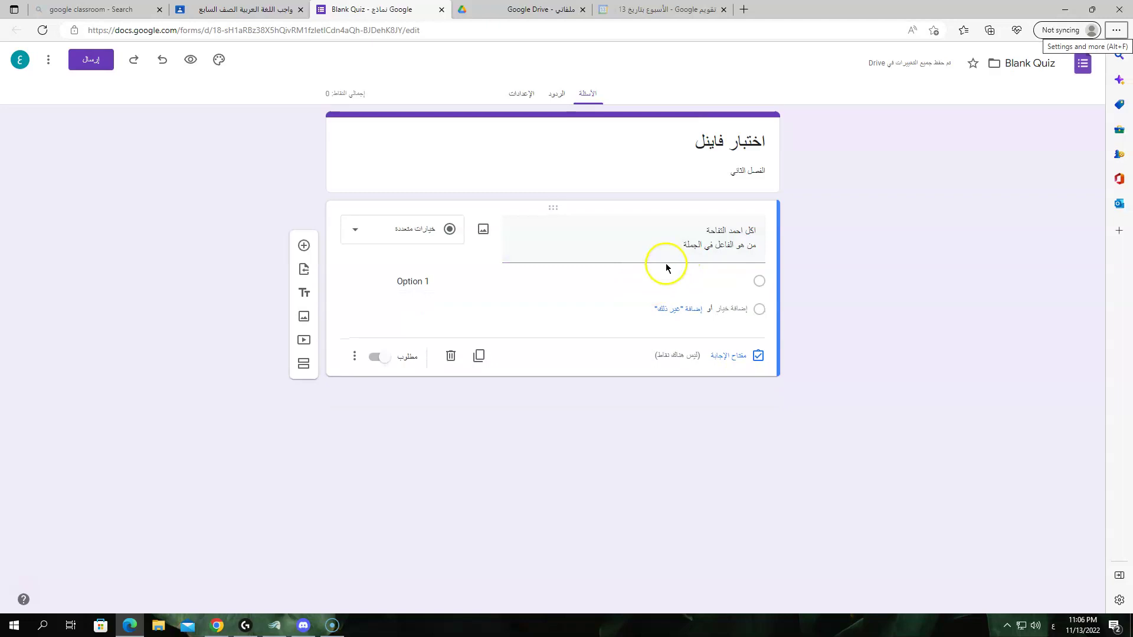
{"action": "left_click", "coordinate": [669, 244]}
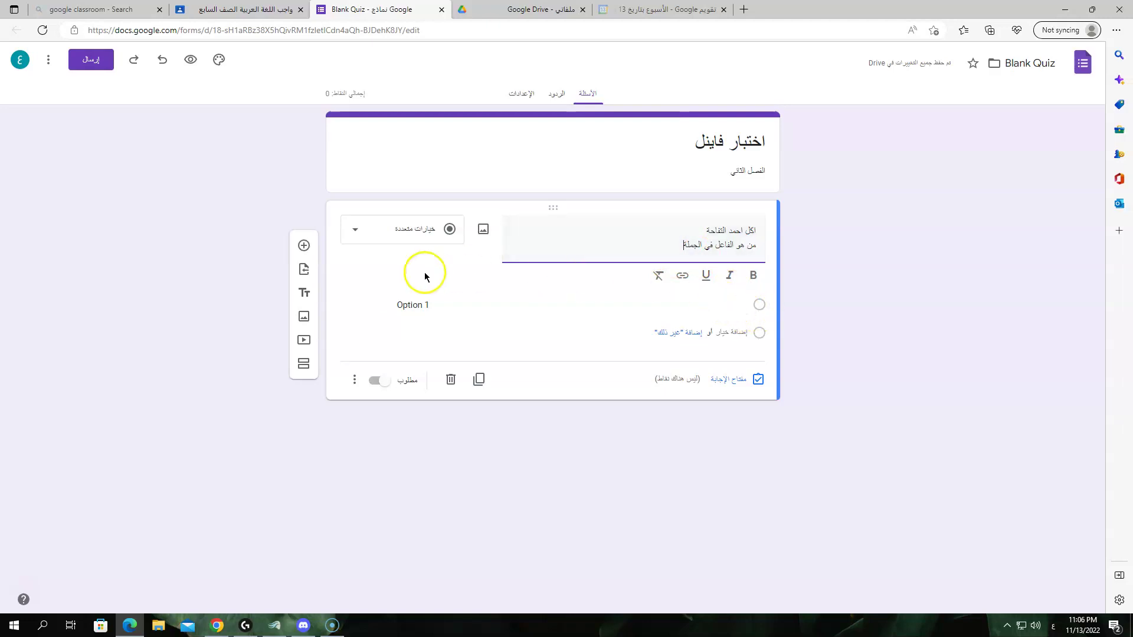
Step: Give the multiple-choice question four answer options: التفاحة, احمد, اكل and الفاعل
{"action": "left_click", "coordinate": [422, 305]}
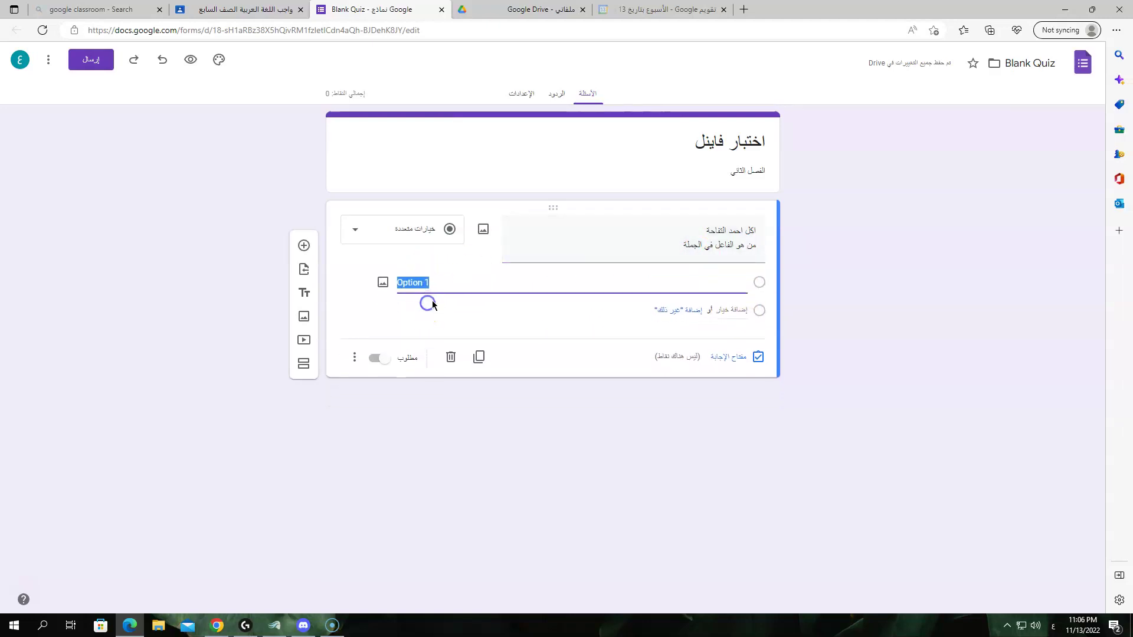
{"action": "type", "text": "التفاحة"}
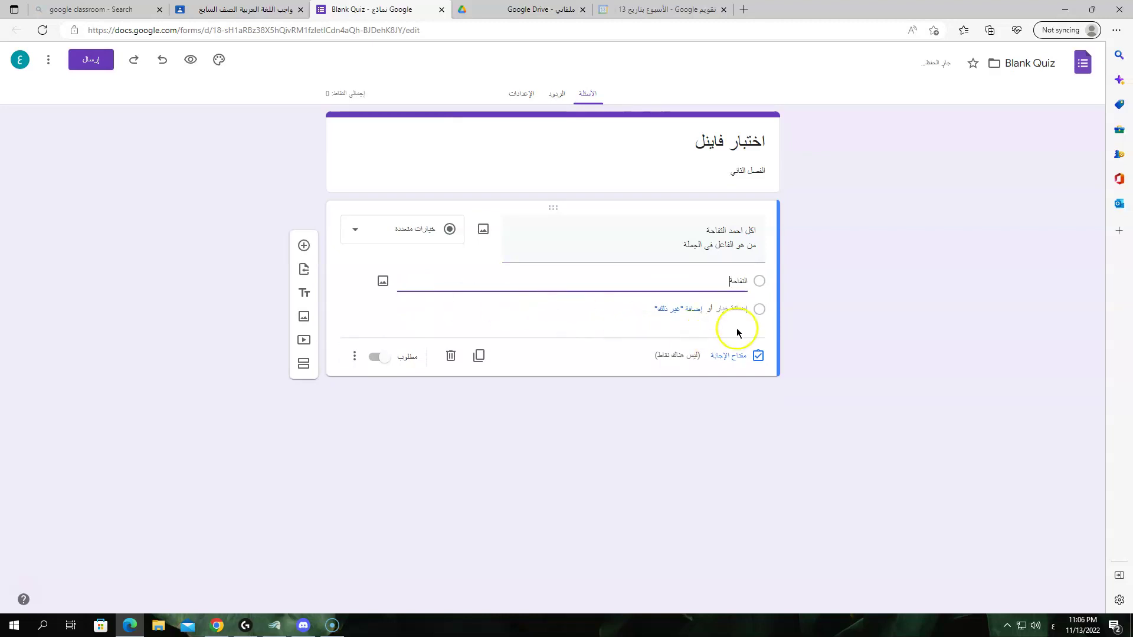
{"action": "left_click", "coordinate": [733, 308]}
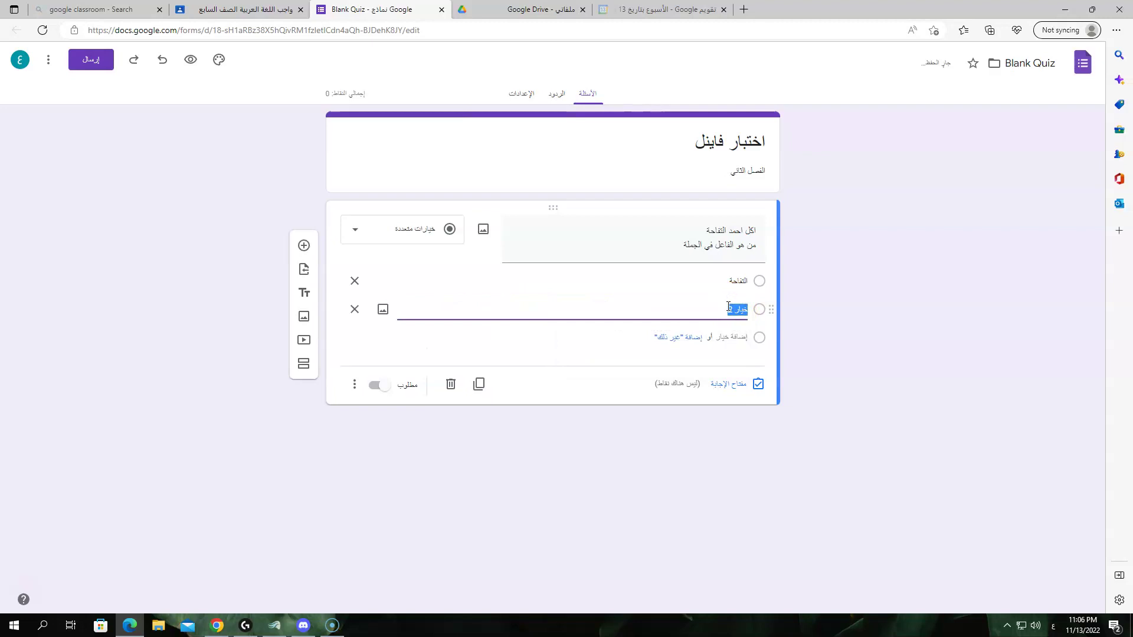
{"action": "key", "text": "BackSpace"}
{"action": "type", "text": "احمد"}
{"action": "left_click", "coordinate": [735, 338]}
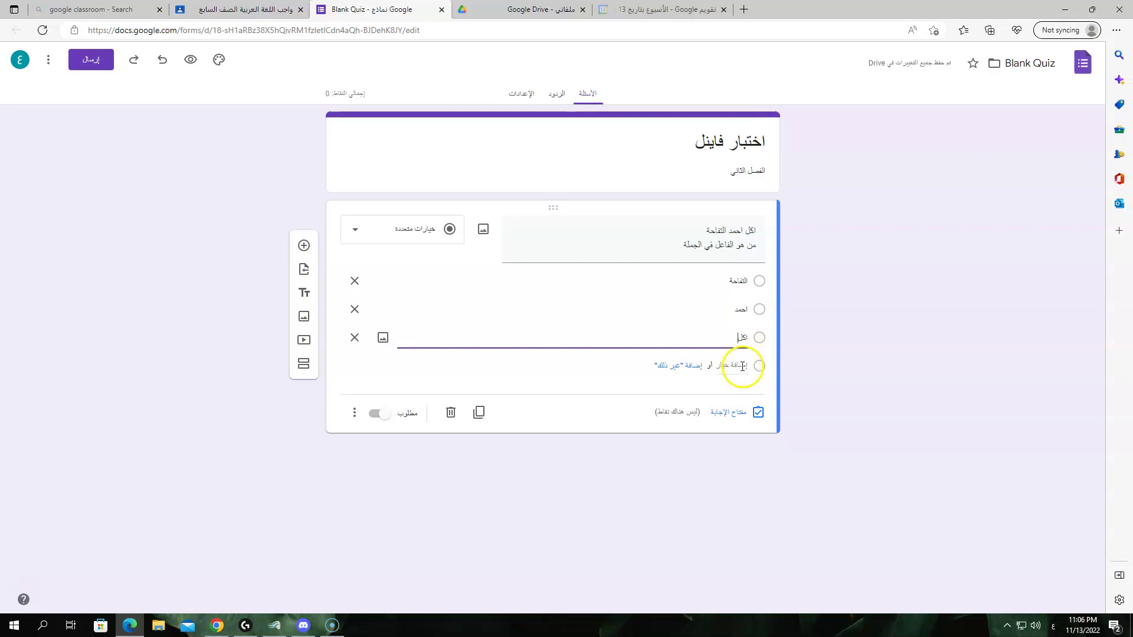
{"action": "left_click", "coordinate": [744, 365]}
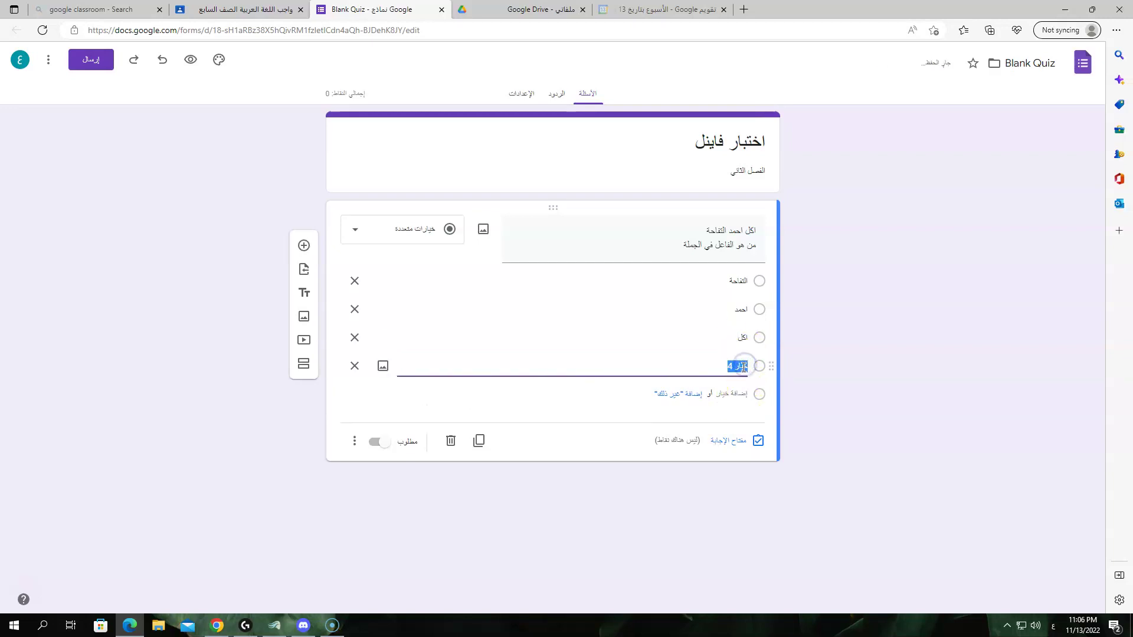
{"action": "type", "text": "الفاعل"}
Step: Set احمد as the only correct answer in the question's answer key
{"action": "left_click", "coordinate": [739, 338]}
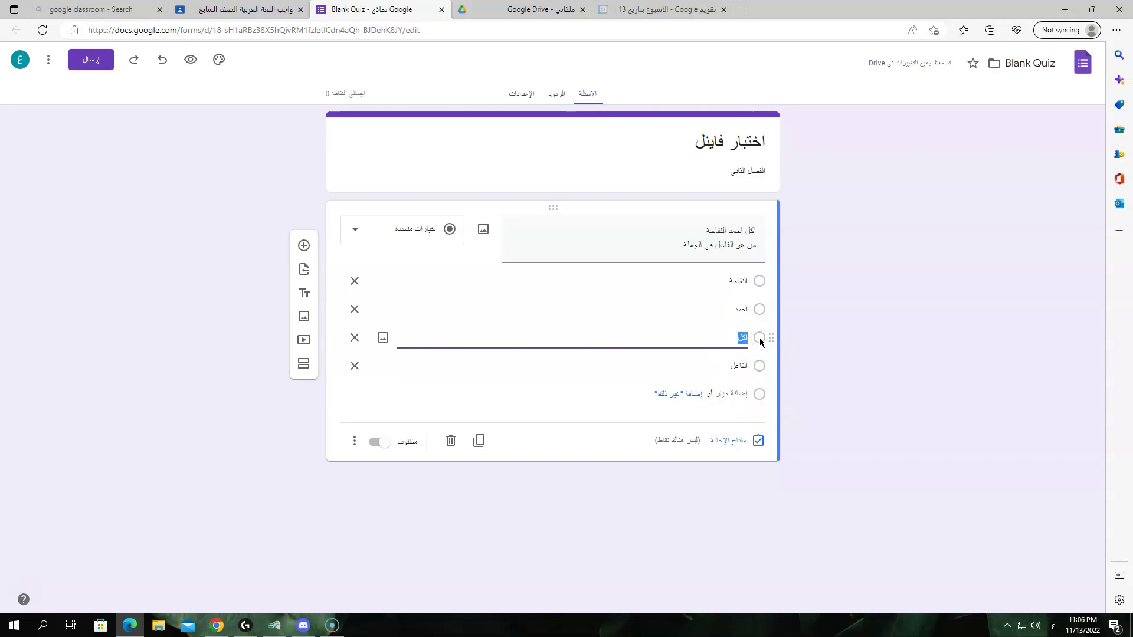
{"action": "left_click", "coordinate": [735, 439]}
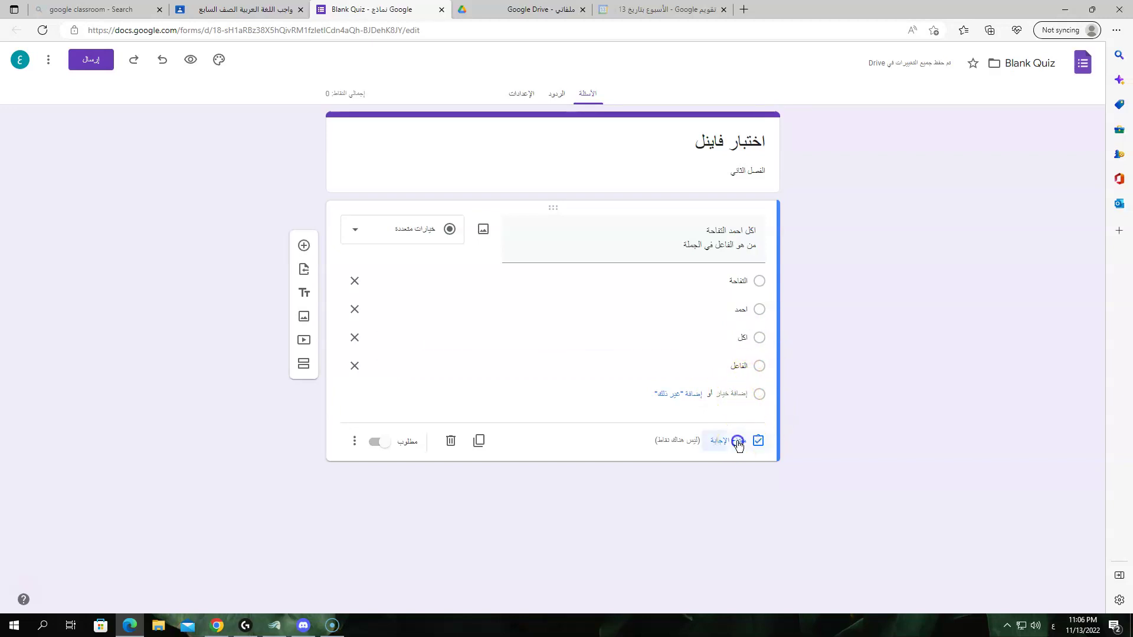
{"action": "left_click", "coordinate": [753, 358]}
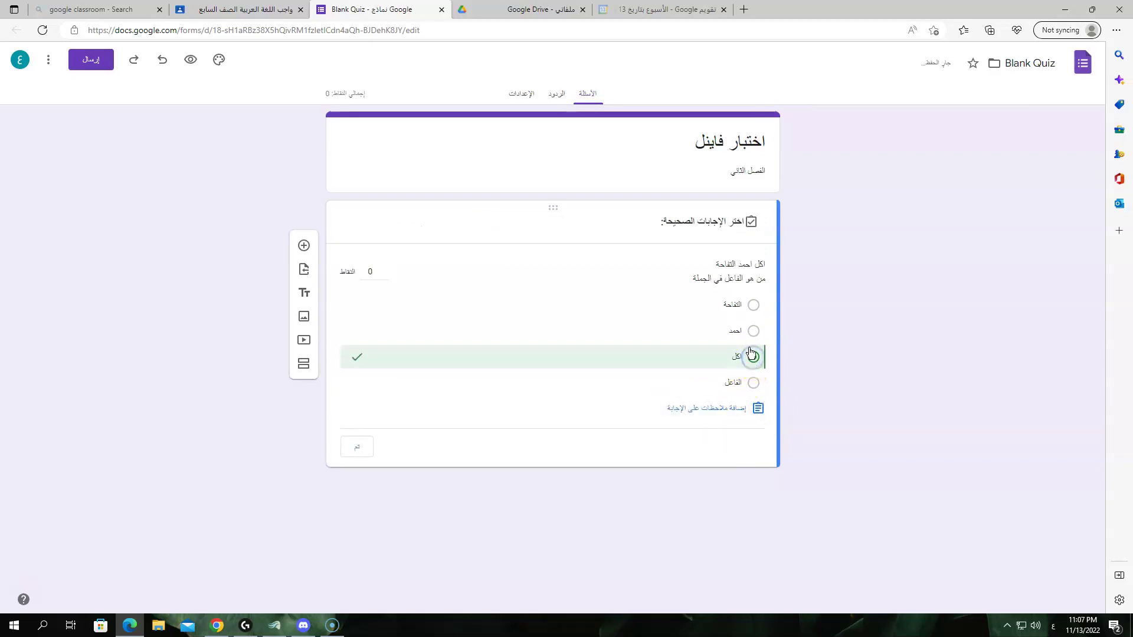
{"action": "left_click", "coordinate": [752, 334]}
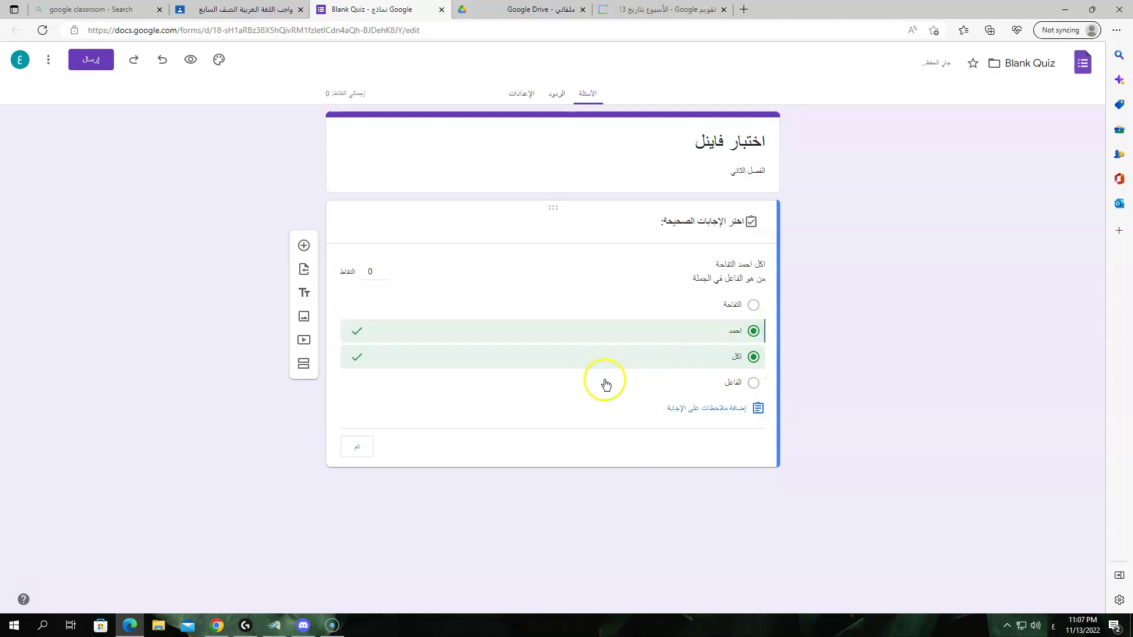
{"action": "left_click", "coordinate": [751, 358]}
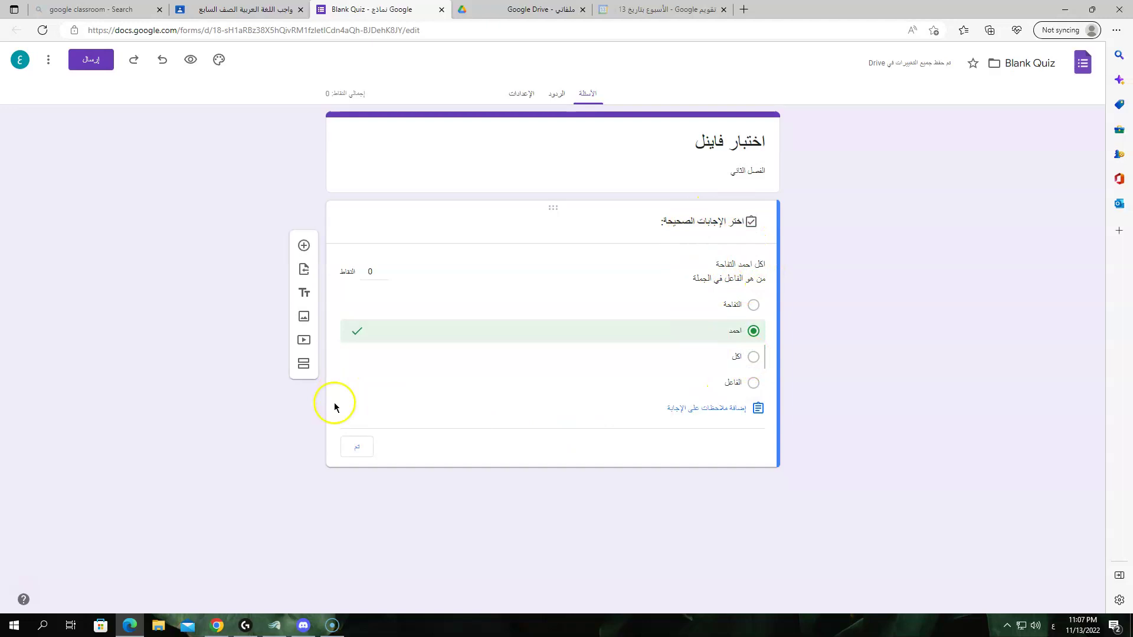
{"action": "left_click", "coordinate": [358, 453]}
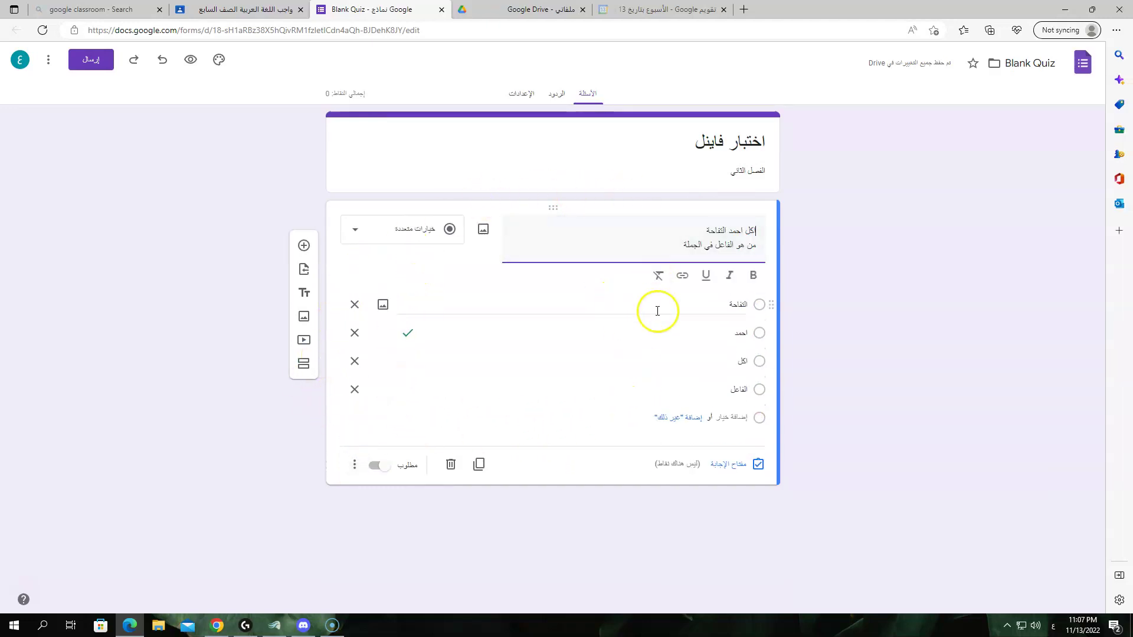
Step: Check the options for inserting an image into the question without adding one
{"action": "left_click", "coordinate": [476, 229]}
{"action": "left_click", "coordinate": [263, 158]}
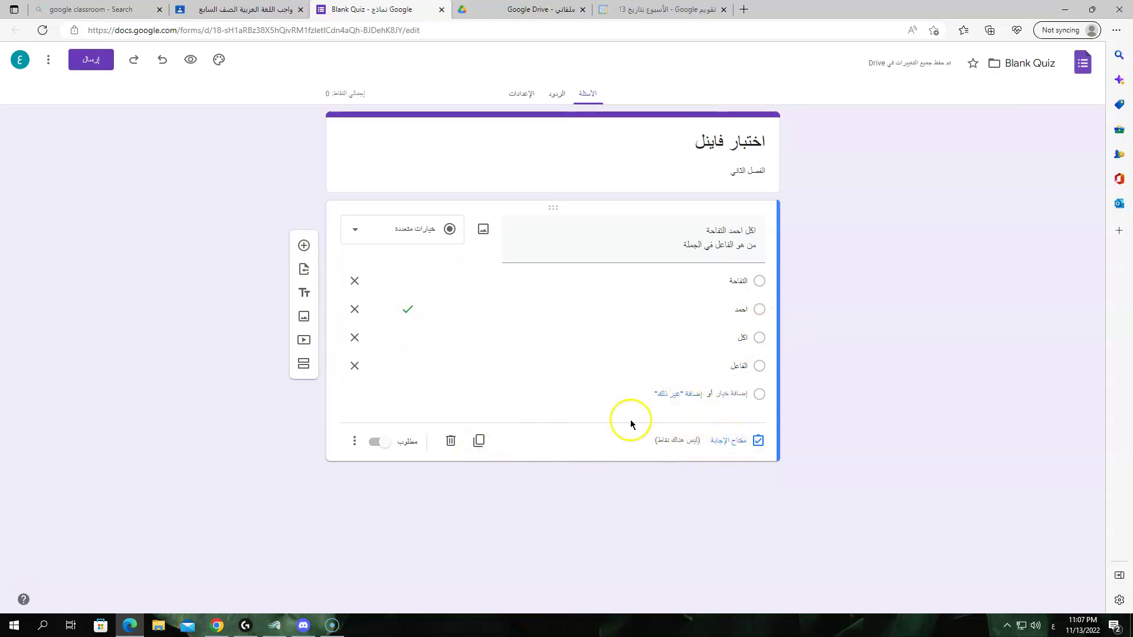
{"action": "double_click", "coordinate": [678, 440]}
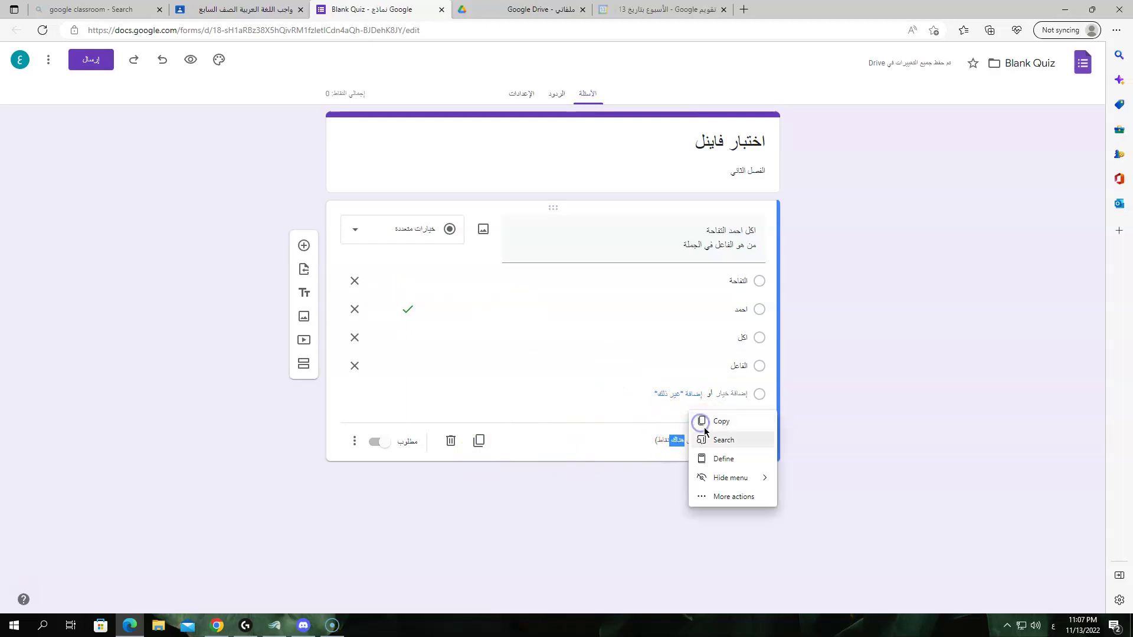
{"action": "left_click", "coordinate": [848, 460]}
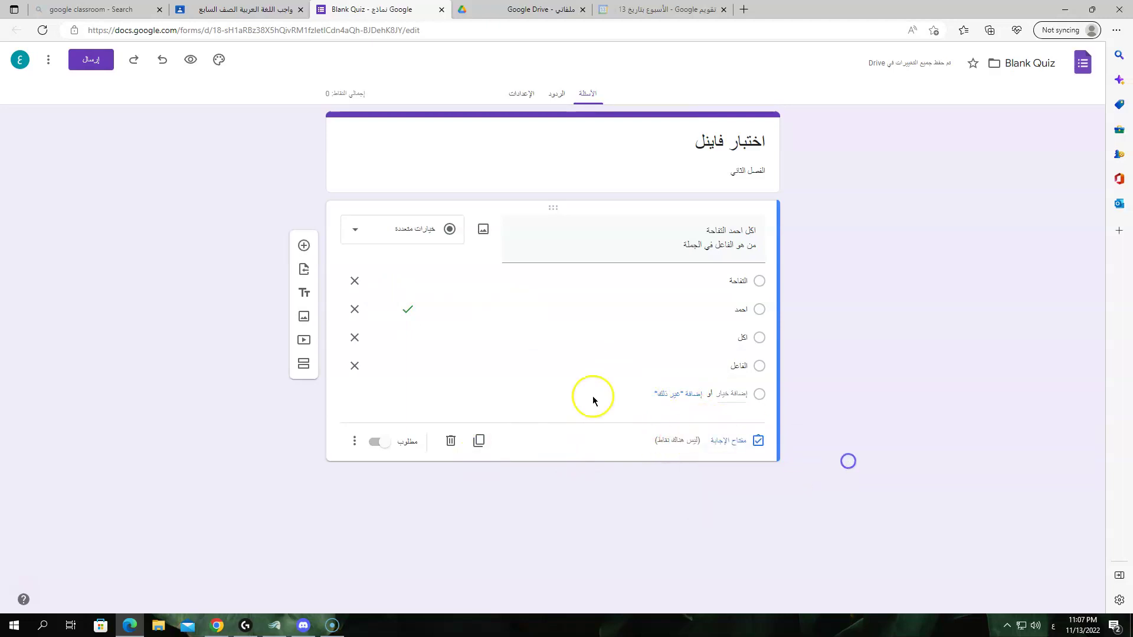
{"action": "left_click", "coordinate": [410, 235]}
{"action": "left_click", "coordinate": [522, 311]}
{"action": "left_click", "coordinate": [360, 244]}
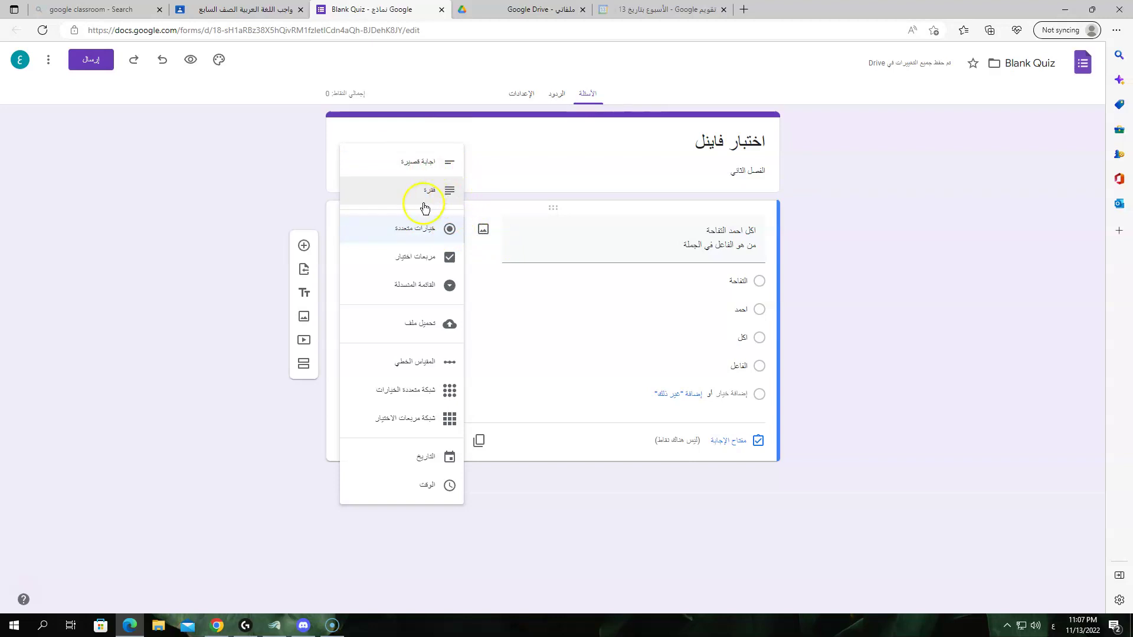
{"action": "left_click", "coordinate": [434, 235]}
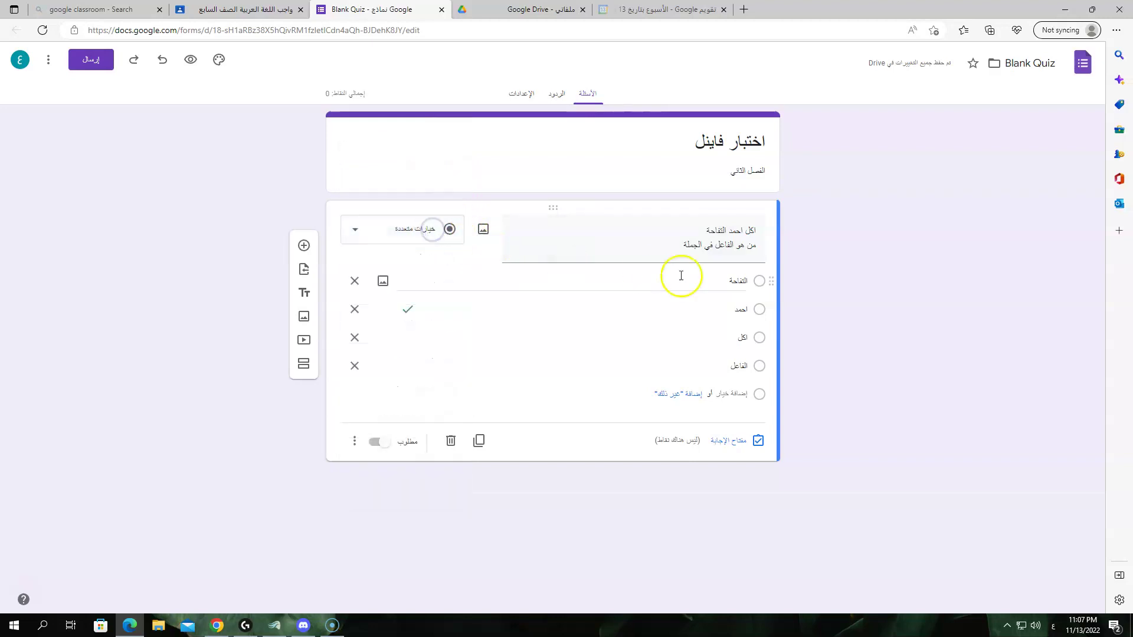
Step: Try the checkboxes and dropdown types on the question, then return it to multiple choice
{"action": "left_click", "coordinate": [439, 238]}
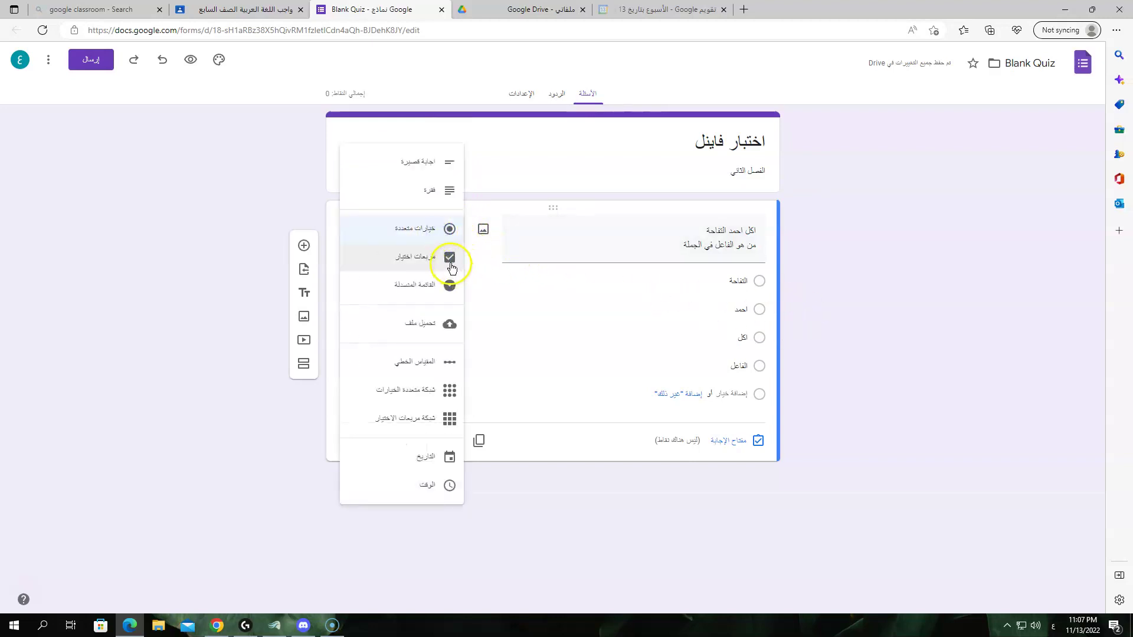
{"action": "left_click", "coordinate": [462, 260]}
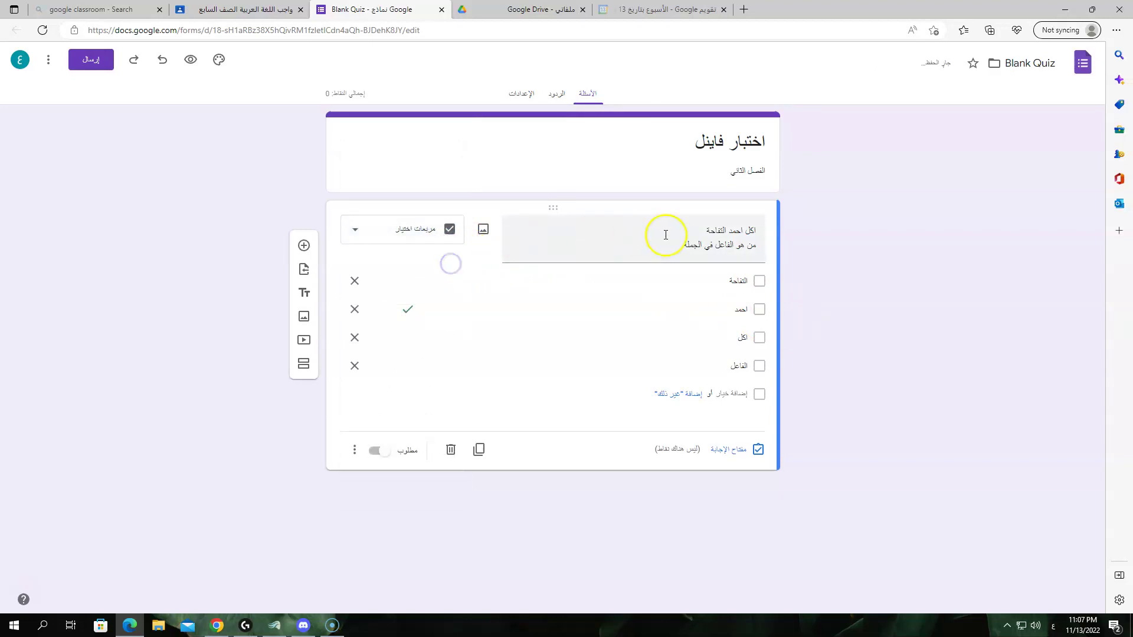
{"action": "left_click", "coordinate": [430, 230]}
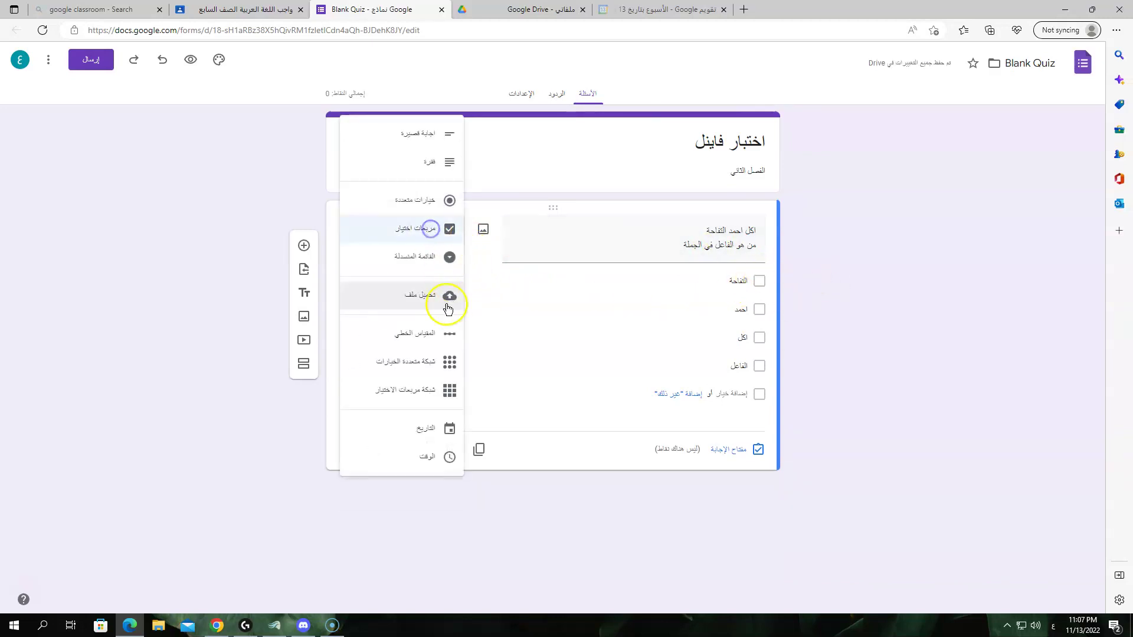
{"action": "left_click", "coordinate": [403, 264]}
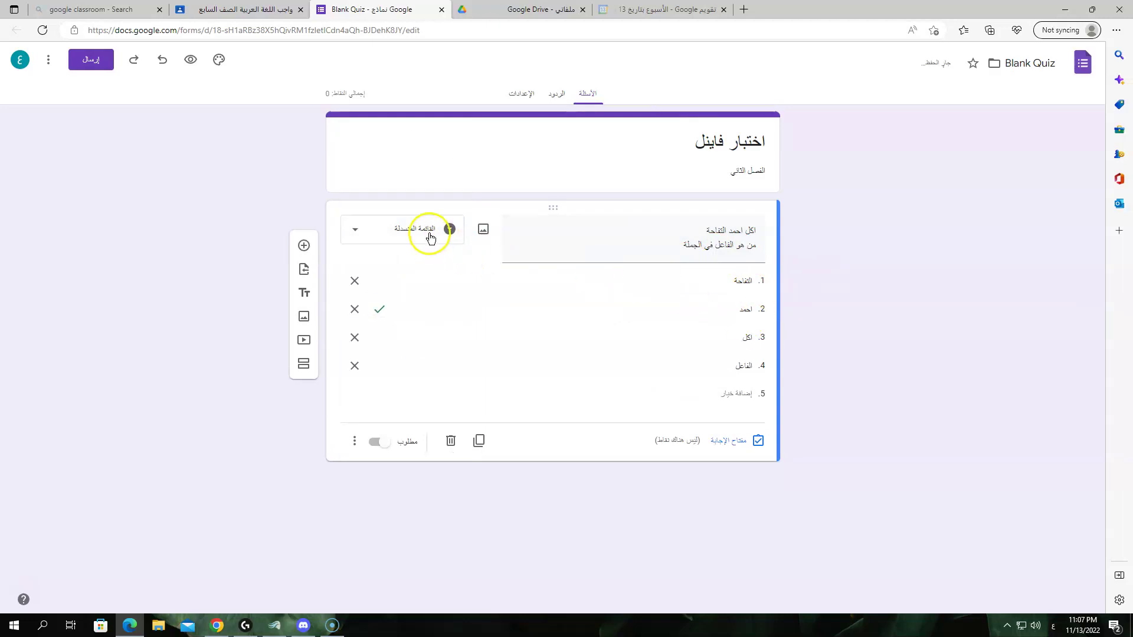
{"action": "left_click", "coordinate": [430, 236]}
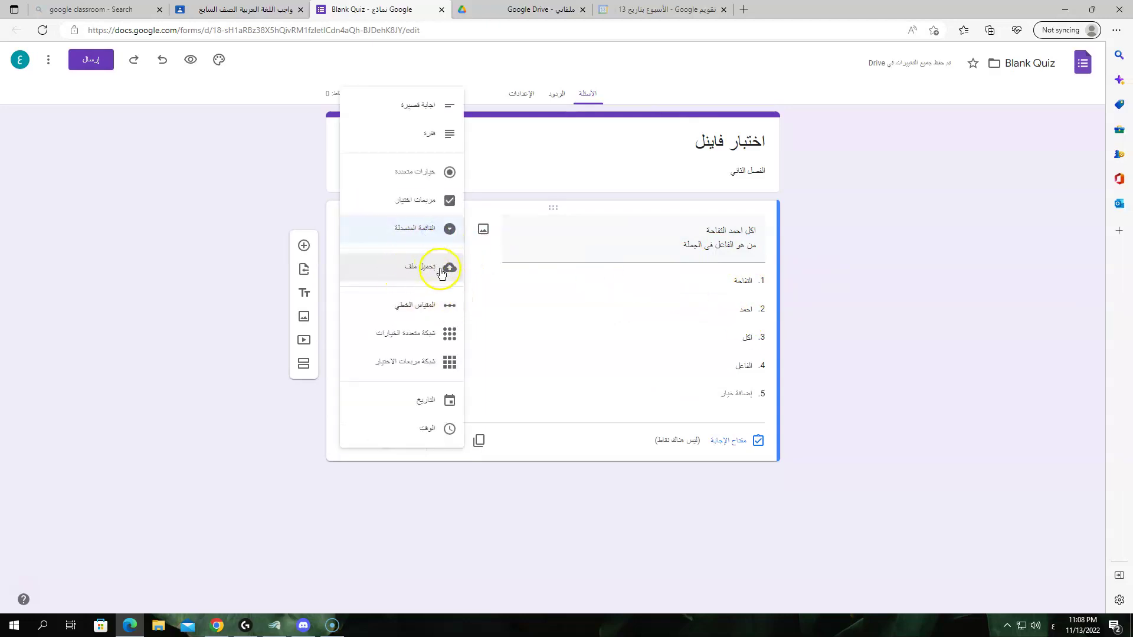
{"action": "left_click", "coordinate": [398, 173]}
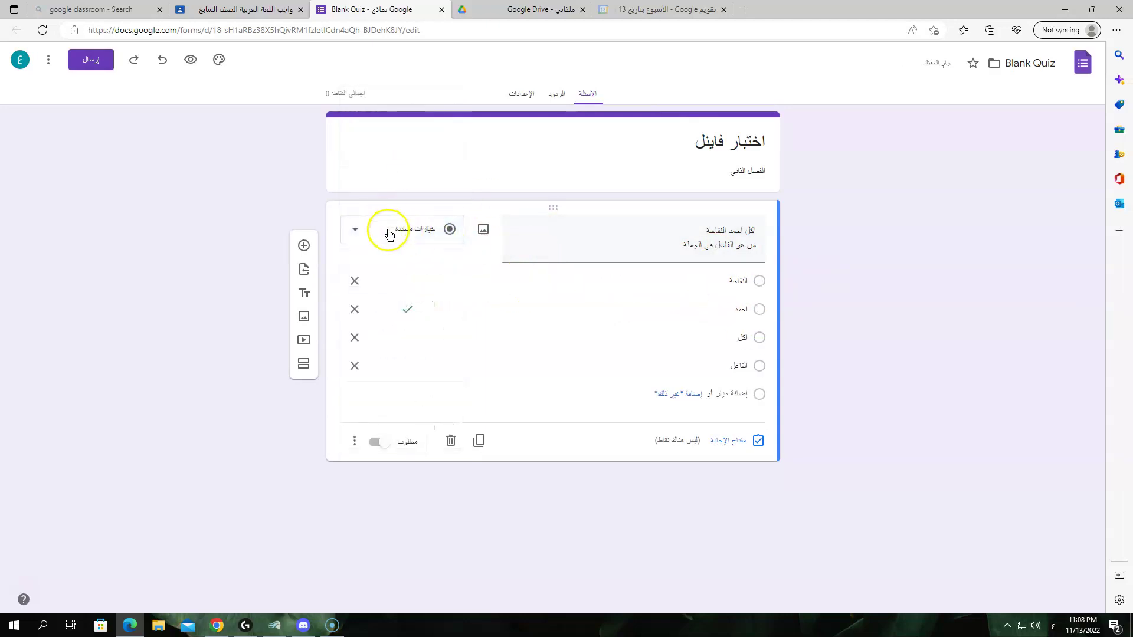
Step: Try the linear scale type on the question, undo it, and look over the remaining question types
{"action": "left_click", "coordinate": [389, 235]}
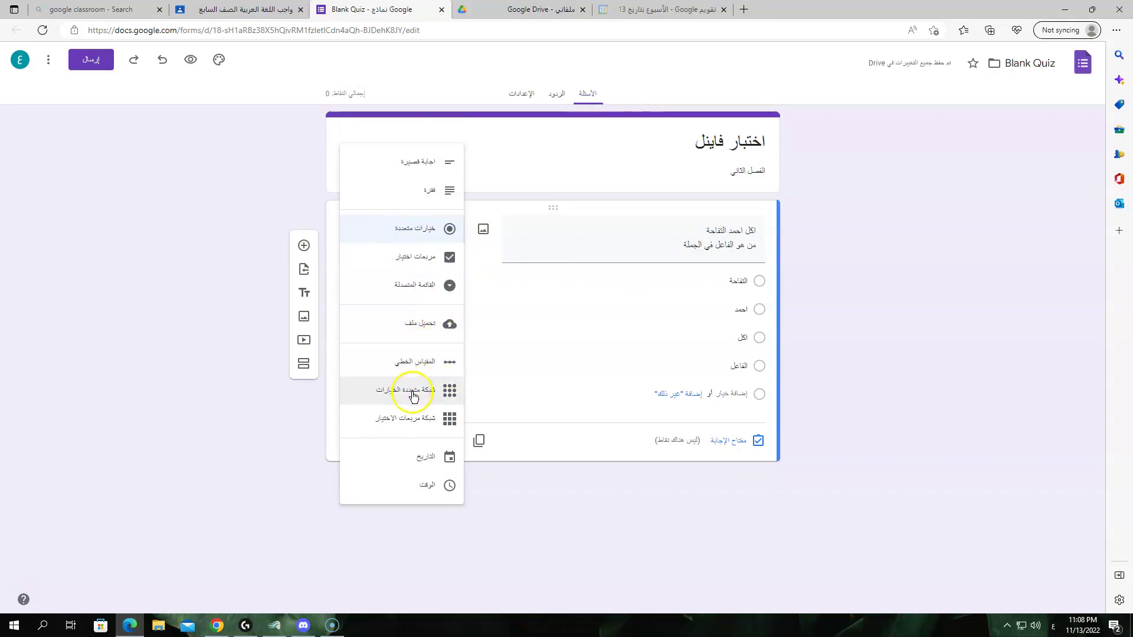
{"action": "left_click", "coordinate": [414, 368]}
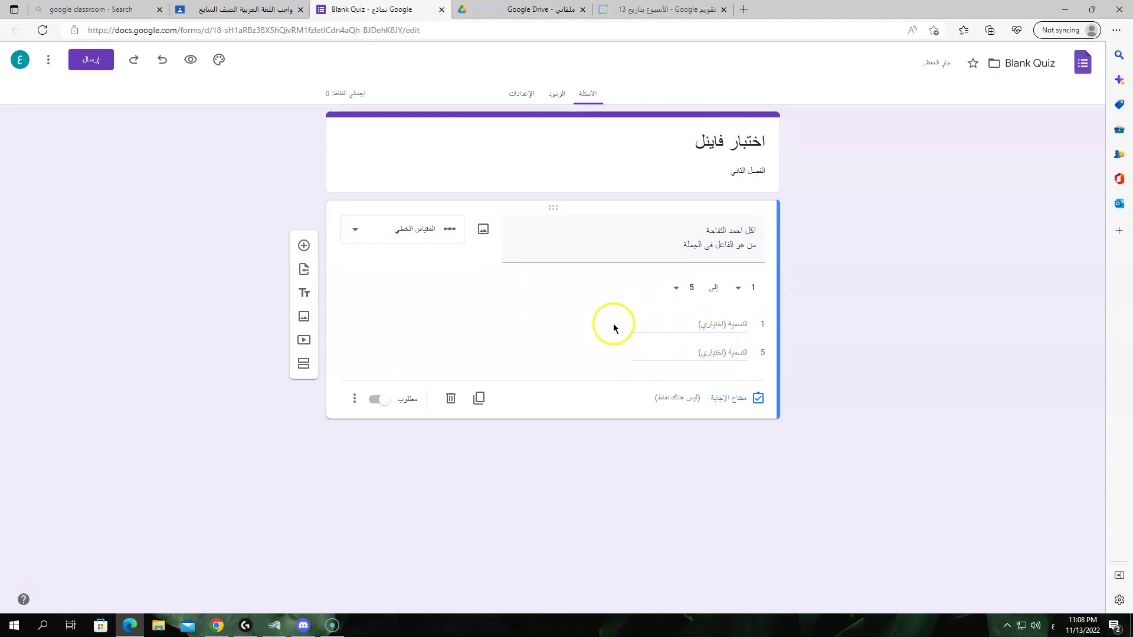
{"action": "left_click", "coordinate": [162, 59]}
{"action": "left_click", "coordinate": [372, 229]}
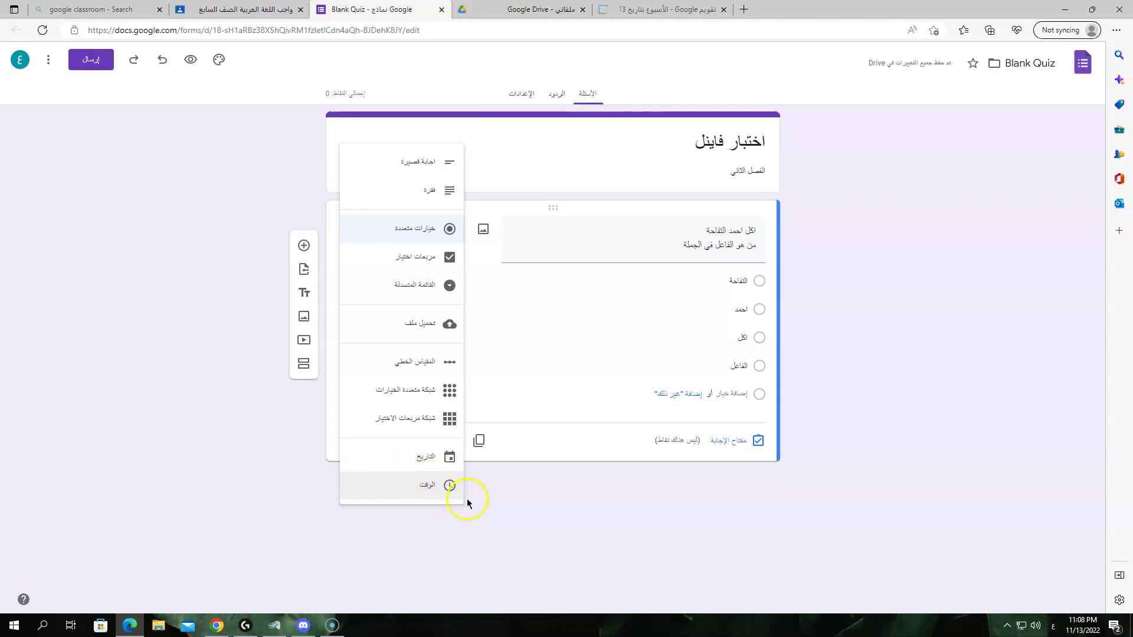
{"action": "left_click", "coordinate": [537, 492]}
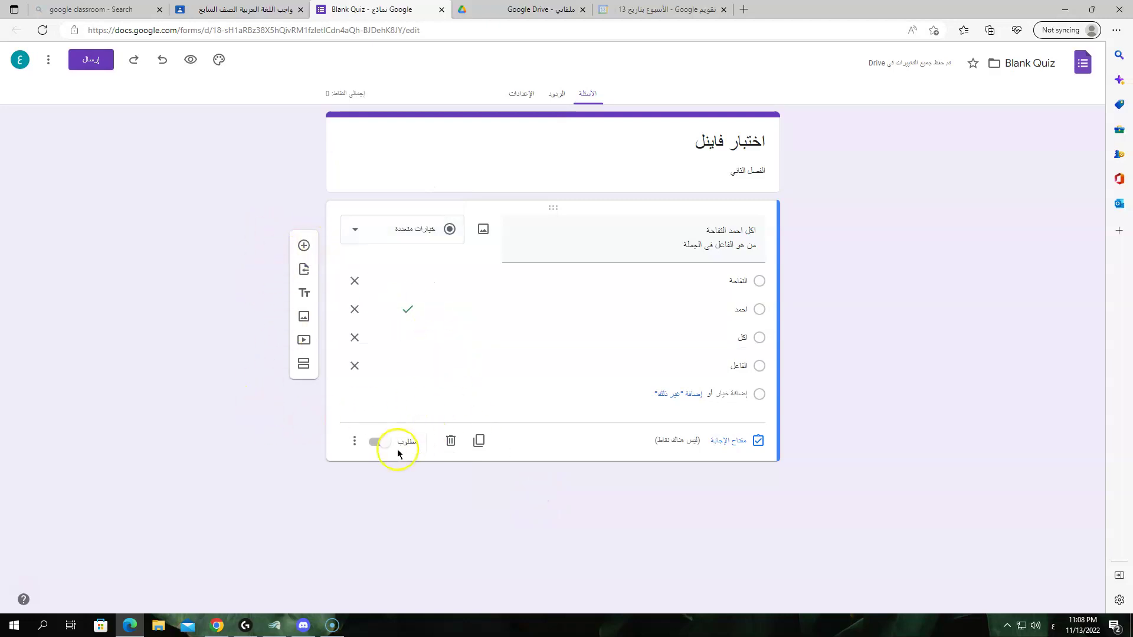
Step: Make the first question required and add a new question below it with the text اذكري حروف الجر
{"action": "left_click", "coordinate": [380, 443]}
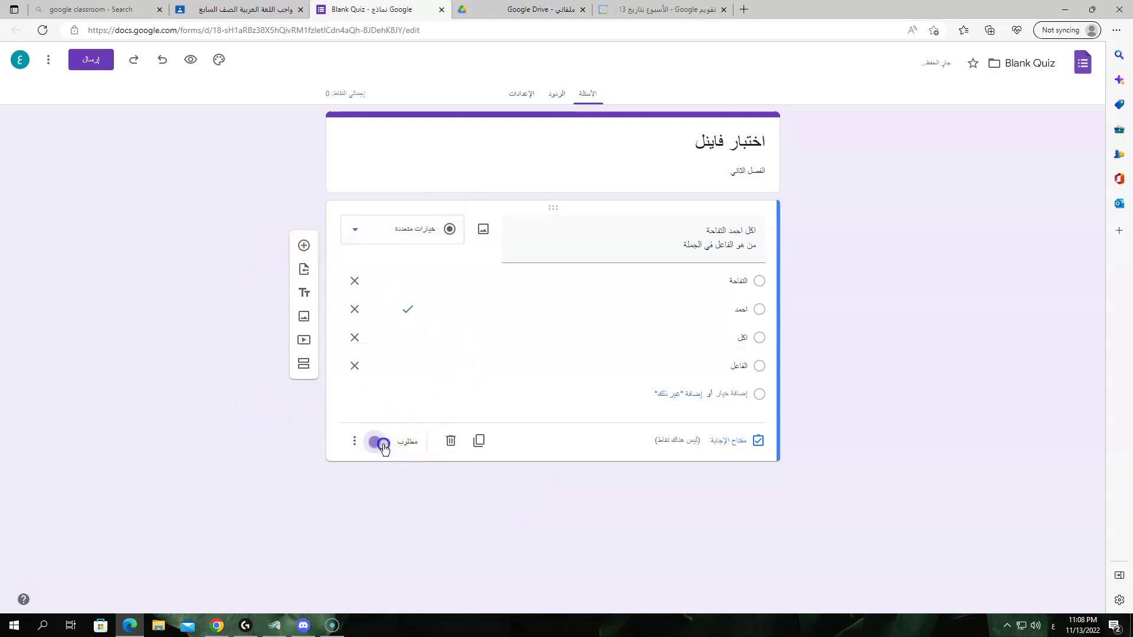
{"action": "left_click", "coordinate": [304, 245]}
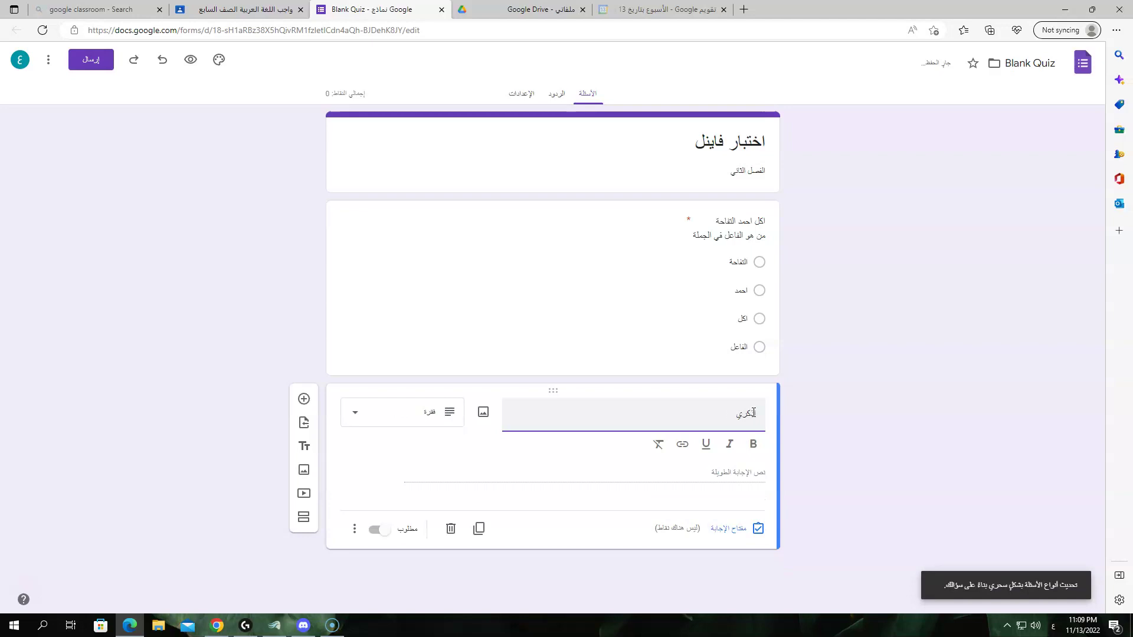
{"action": "type", "text": "ف الجر"}
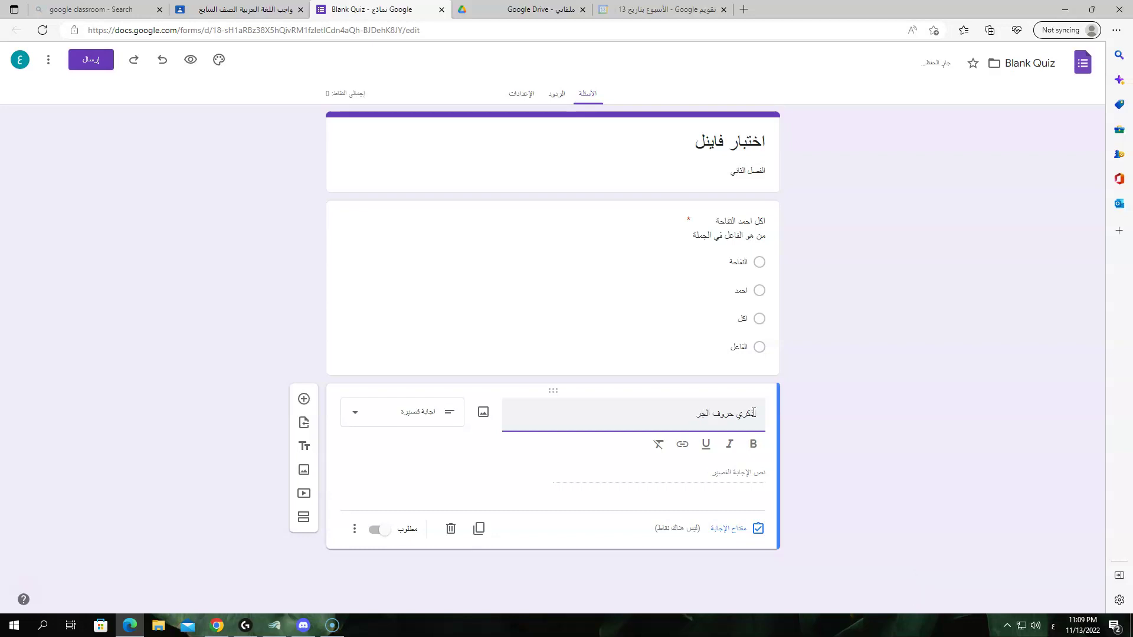
{"action": "left_click", "coordinate": [335, 449]}
{"action": "left_click", "coordinate": [730, 475]}
{"action": "left_click", "coordinate": [733, 451]}
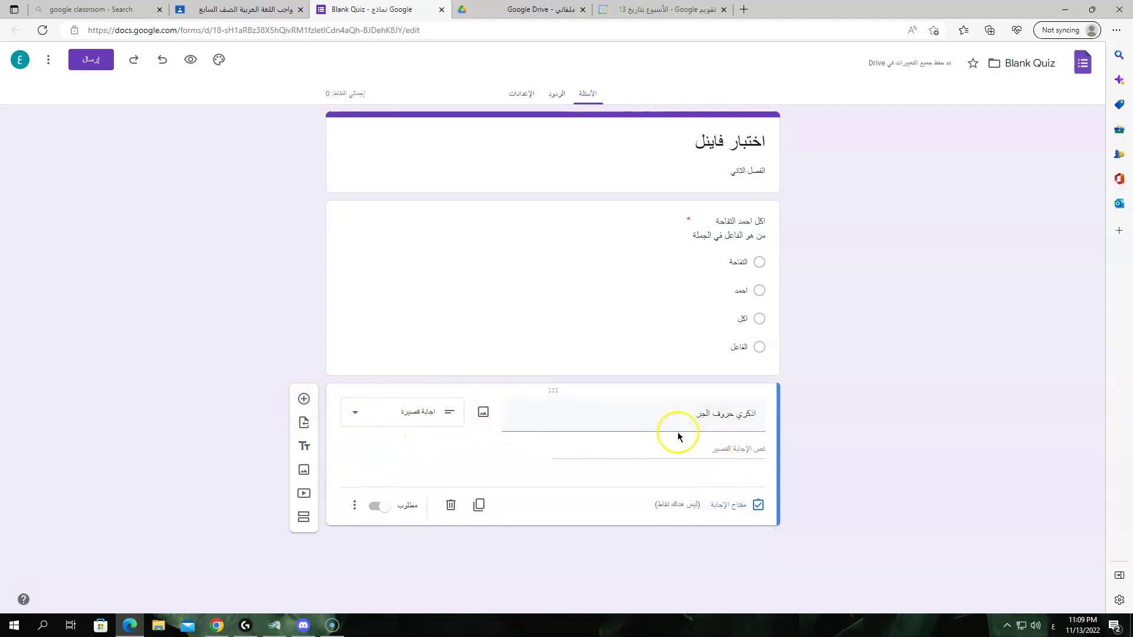
Step: Try the paragraph and checkboxes types on the new question, then settle on multiple choice
{"action": "left_click", "coordinate": [388, 424]}
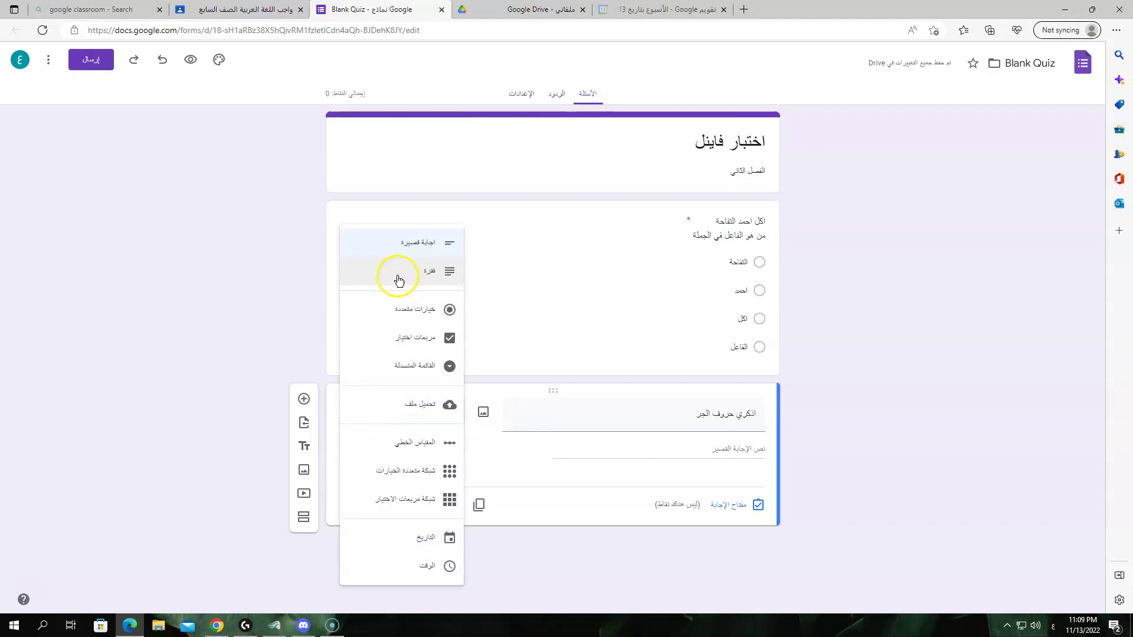
{"action": "left_click", "coordinate": [422, 283]}
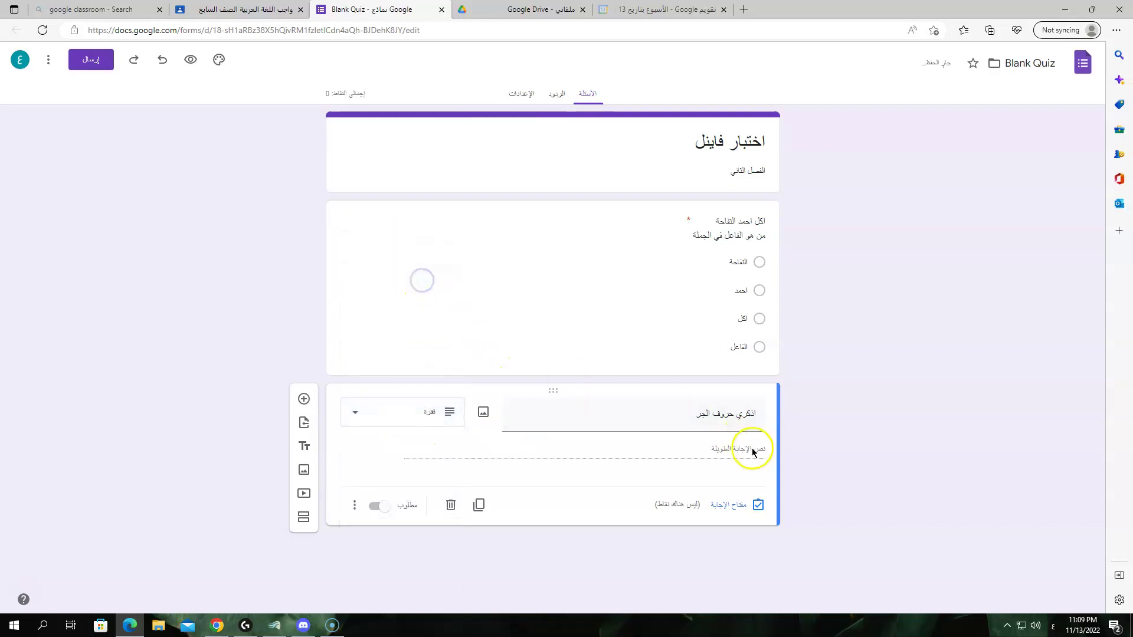
{"action": "left_click", "coordinate": [354, 412]}
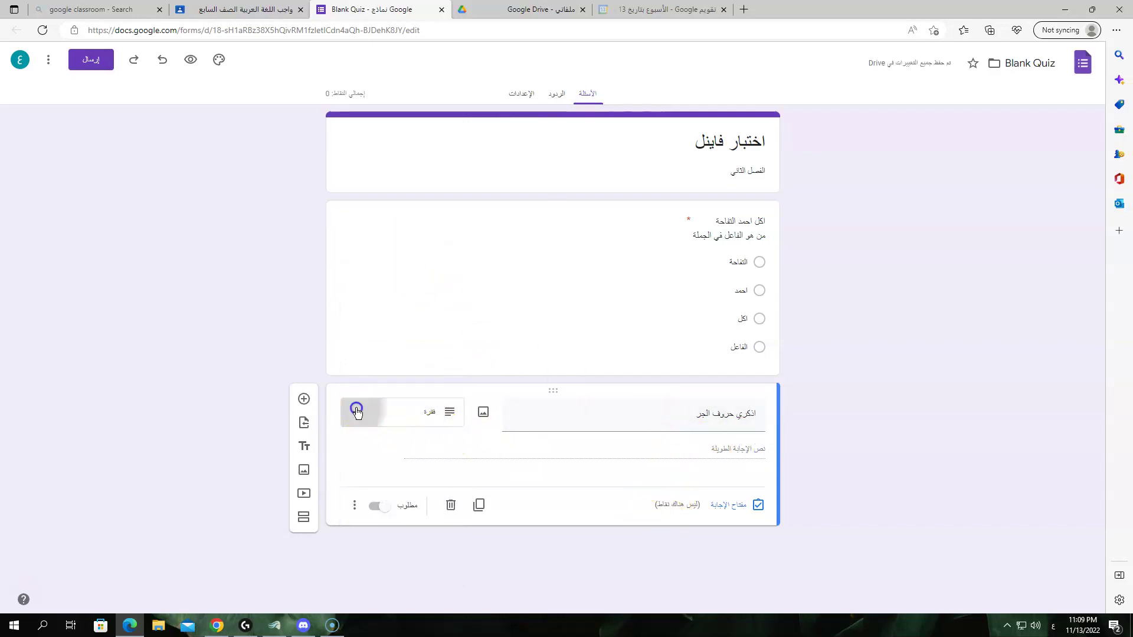
{"action": "left_click", "coordinate": [414, 337]}
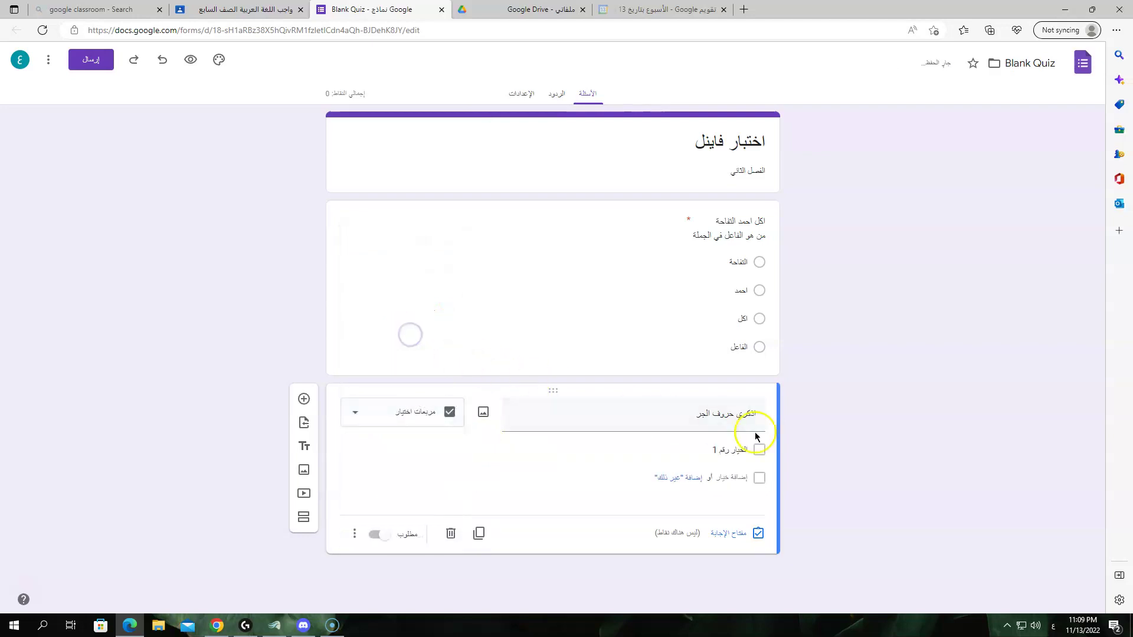
{"action": "left_click", "coordinate": [378, 414]}
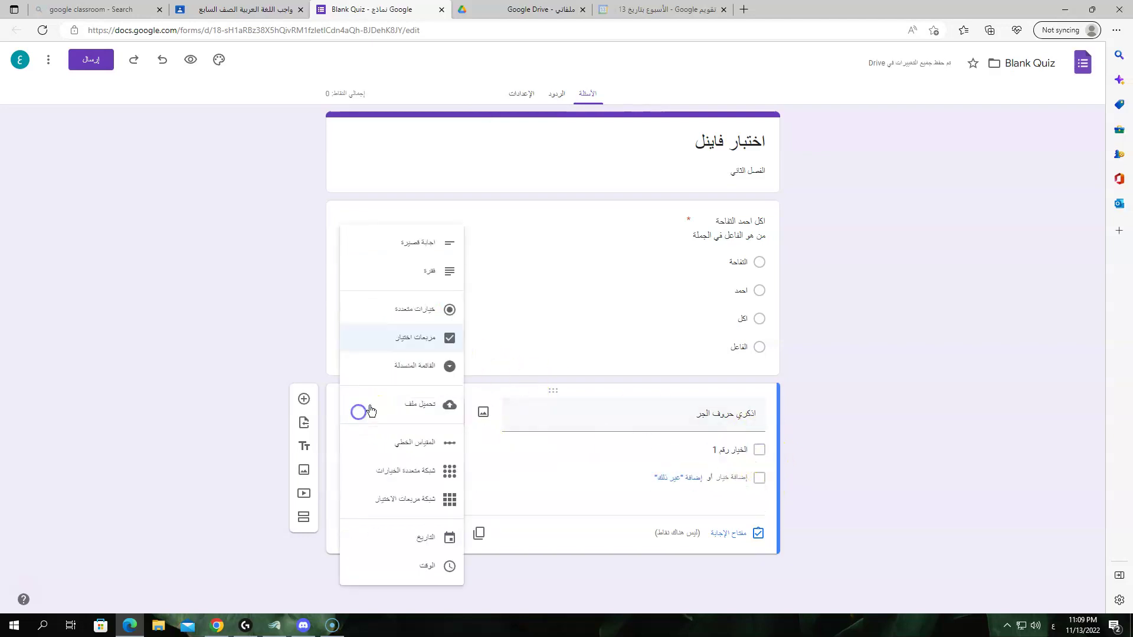
{"action": "left_click", "coordinate": [424, 309]}
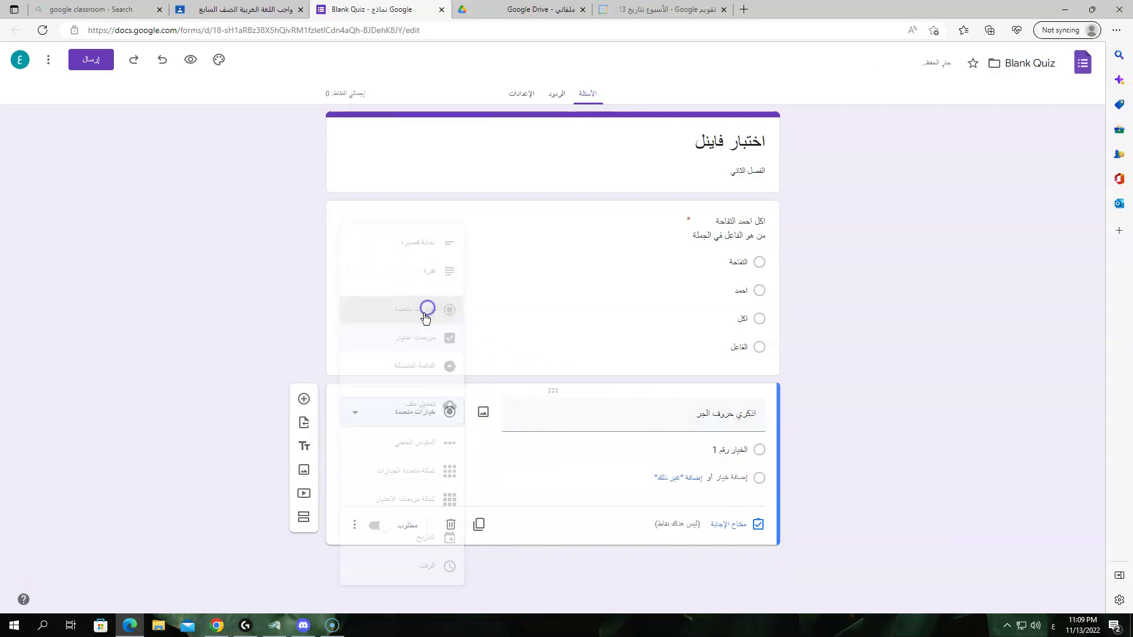
Step: Set the second question's first answer option to في
{"action": "left_click", "coordinate": [734, 451]}
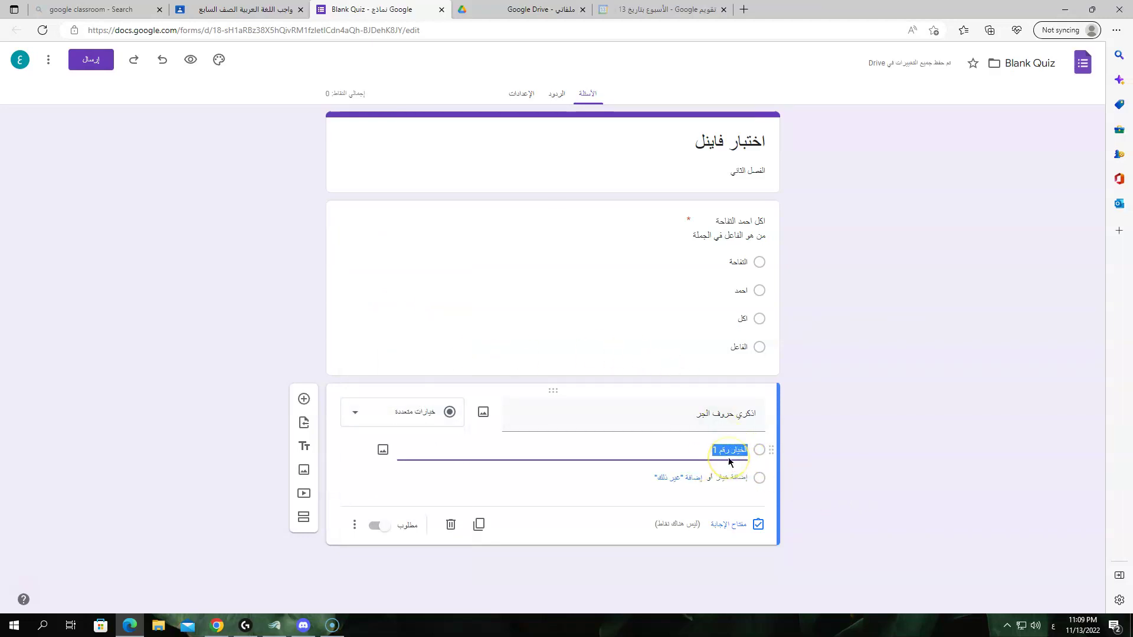
{"action": "type", "text": "في"}
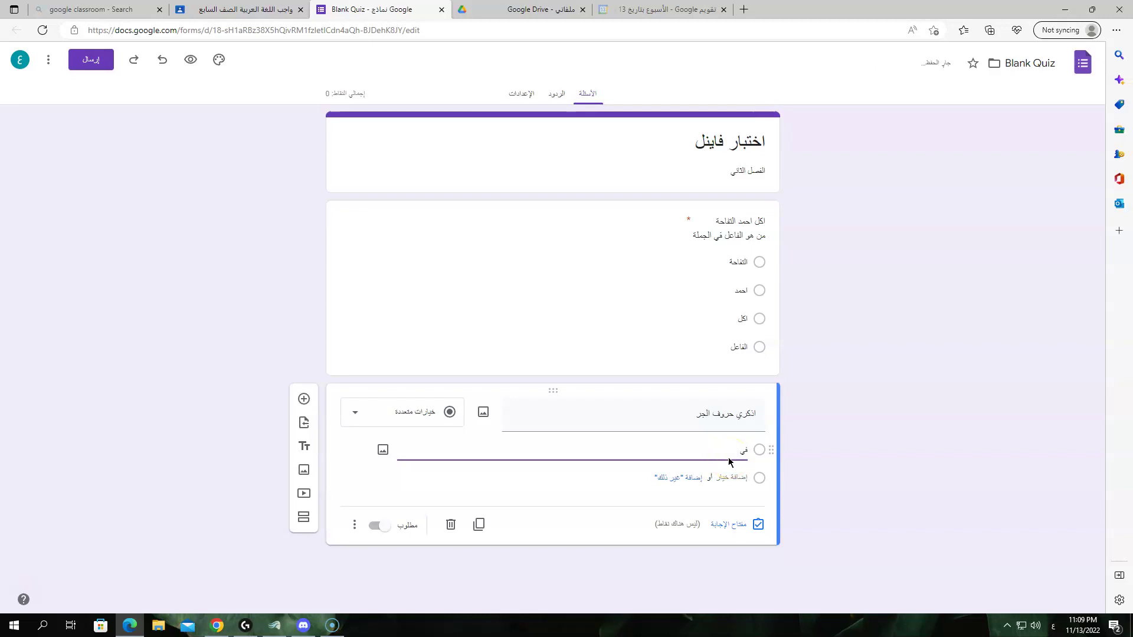
{"action": "key", "text": "BackSpace"}
{"action": "key", "text": "BackSpace"}
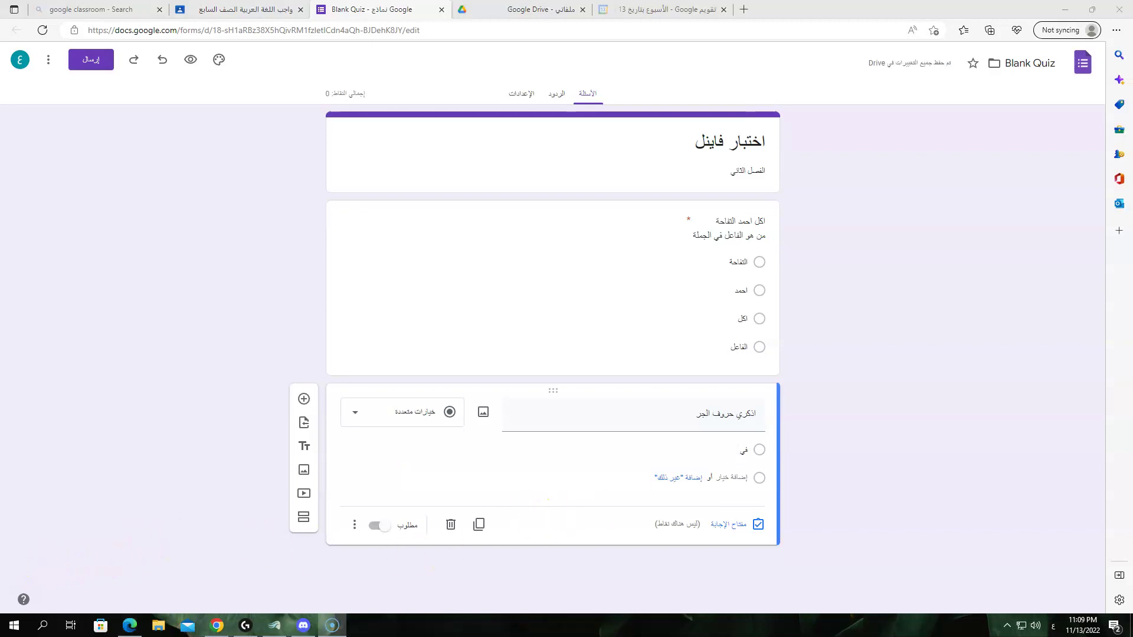
Step: Reword the second question's text as اختاري حروف الجر الصحيحه
{"action": "triple_click", "coordinate": [738, 416]}
{"action": "double_click", "coordinate": [747, 413]}
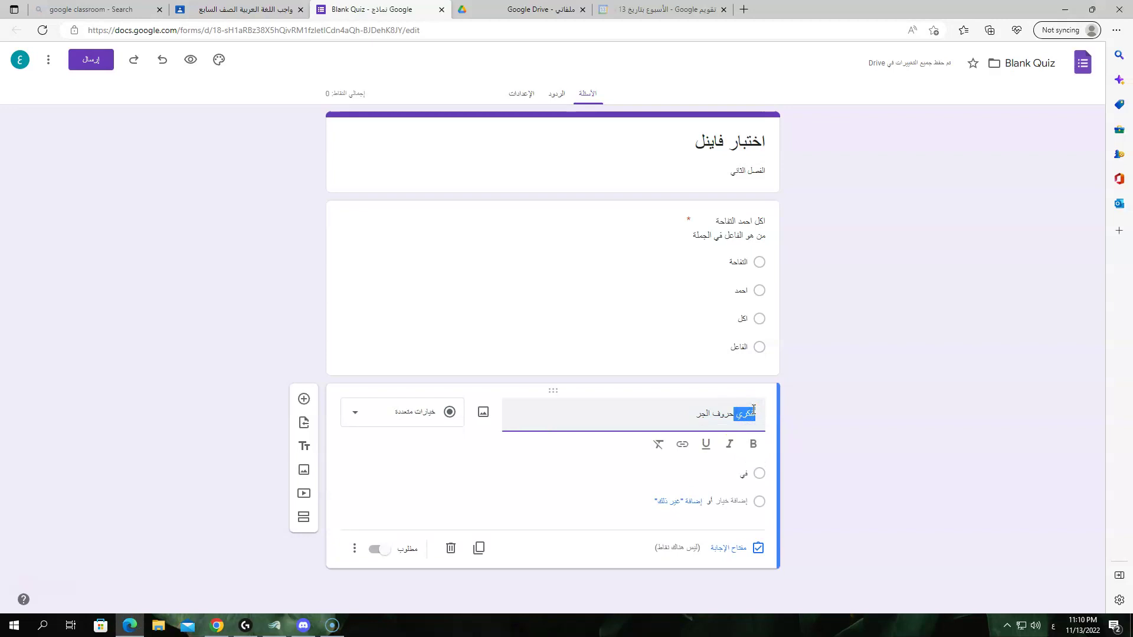
{"action": "type", "text": "اختاري حروف الجر الصحيحه"}
Step: Extend the second question's first option to read في و الواو و الباء
{"action": "left_click", "coordinate": [736, 472]}
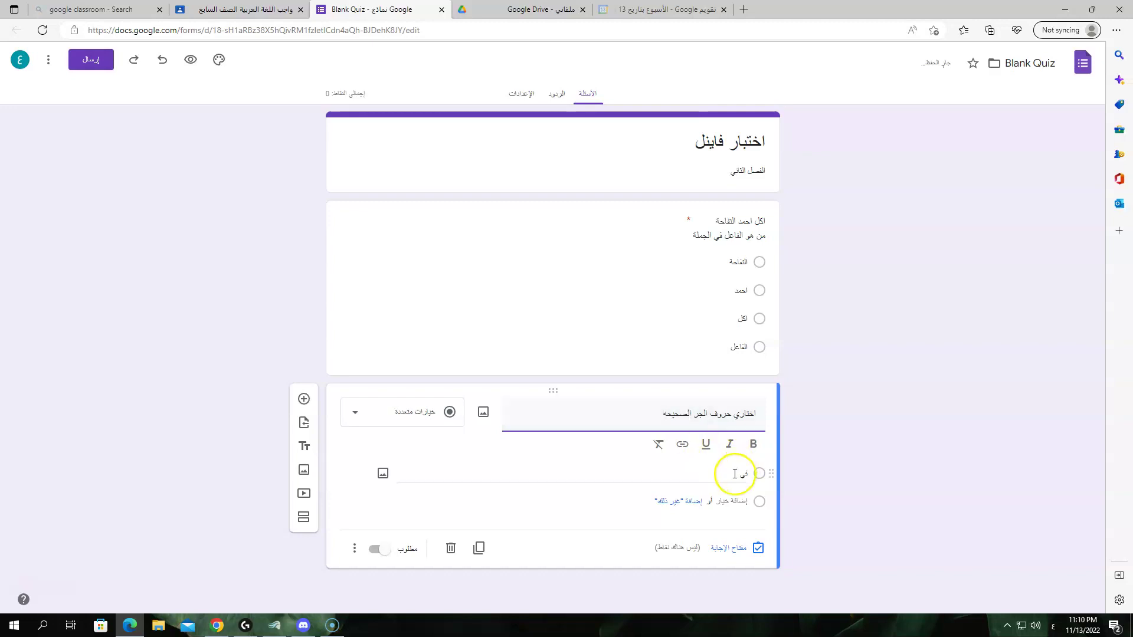
{"action": "left_click", "coordinate": [726, 450]}
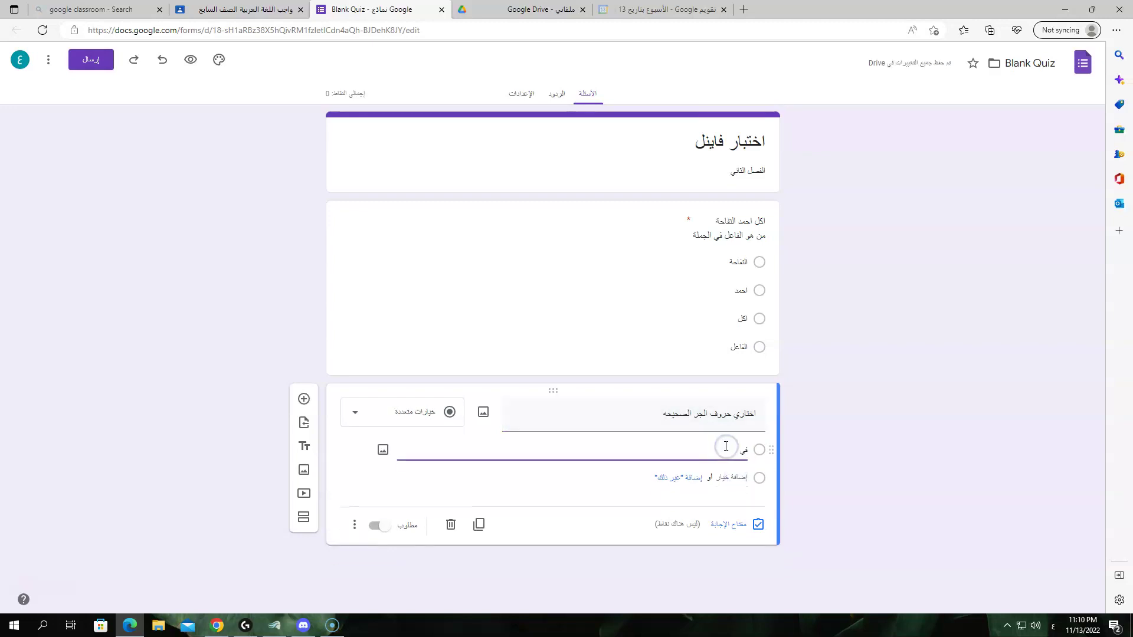
{"action": "type", "text": "و ال"}
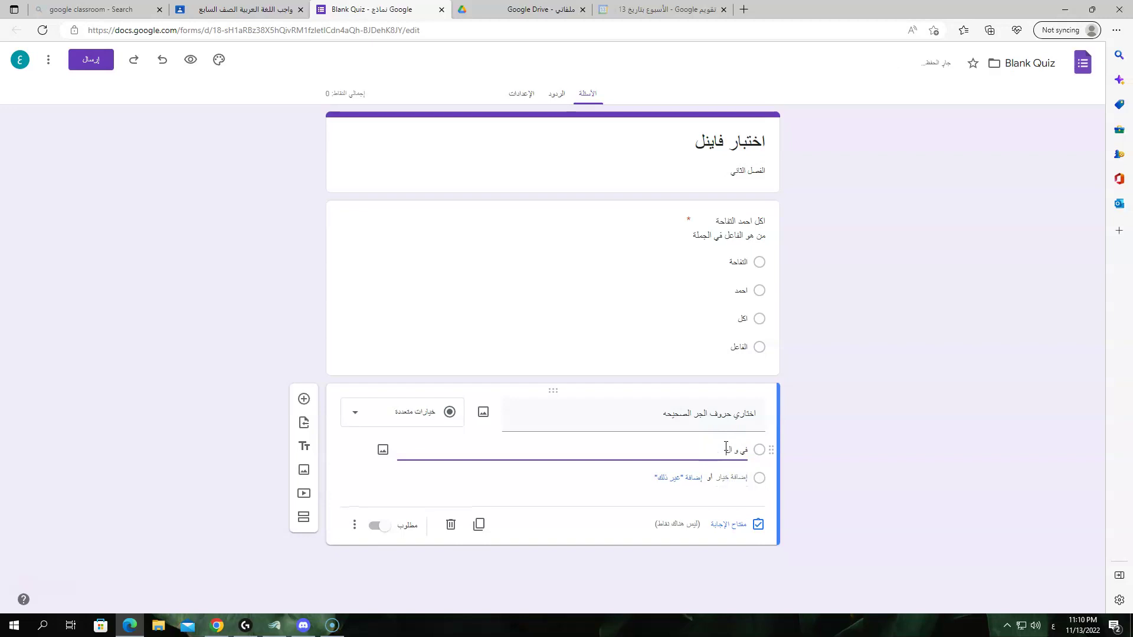
{"action": "type", "text": "واو"}
{"action": "type", "text": "و الباء"}
Step: Add a second answer option reading ان و اللاتي و هولاء to the second question
{"action": "left_click", "coordinate": [758, 477]}
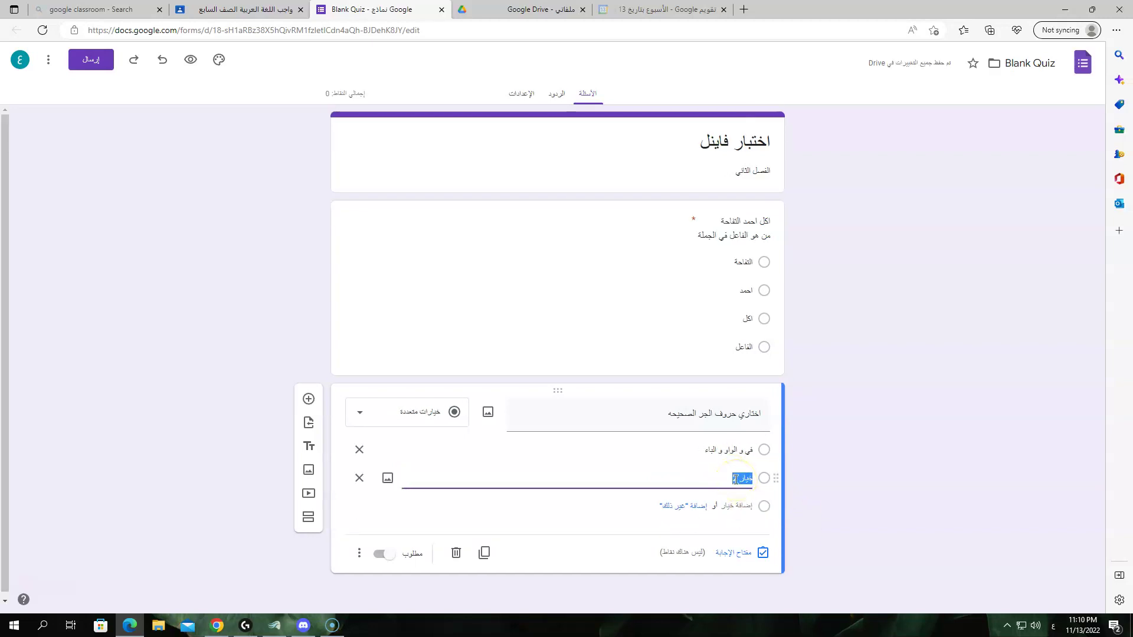
{"action": "type", "text": "ان الذي"}
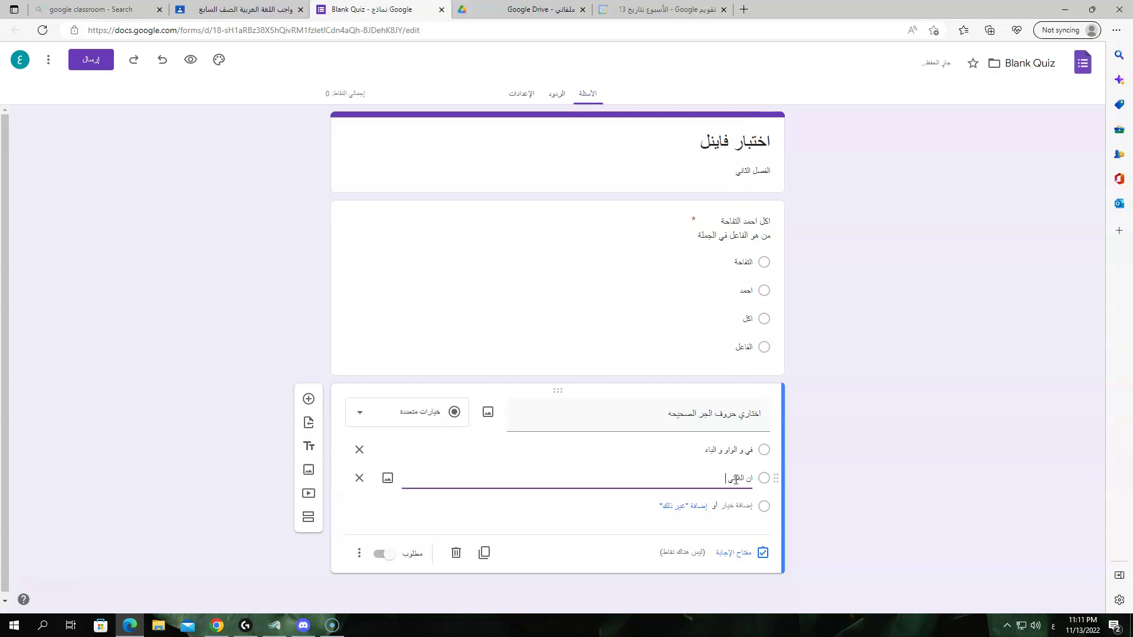
{"action": "left_click", "coordinate": [745, 478]}
{"action": "left_click", "coordinate": [701, 479]}
{"action": "left_click", "coordinate": [755, 491]}
{"action": "type", "text": "و"}
{"action": "left_click", "coordinate": [716, 477]}
{"action": "type", "text": "و هولاء"}
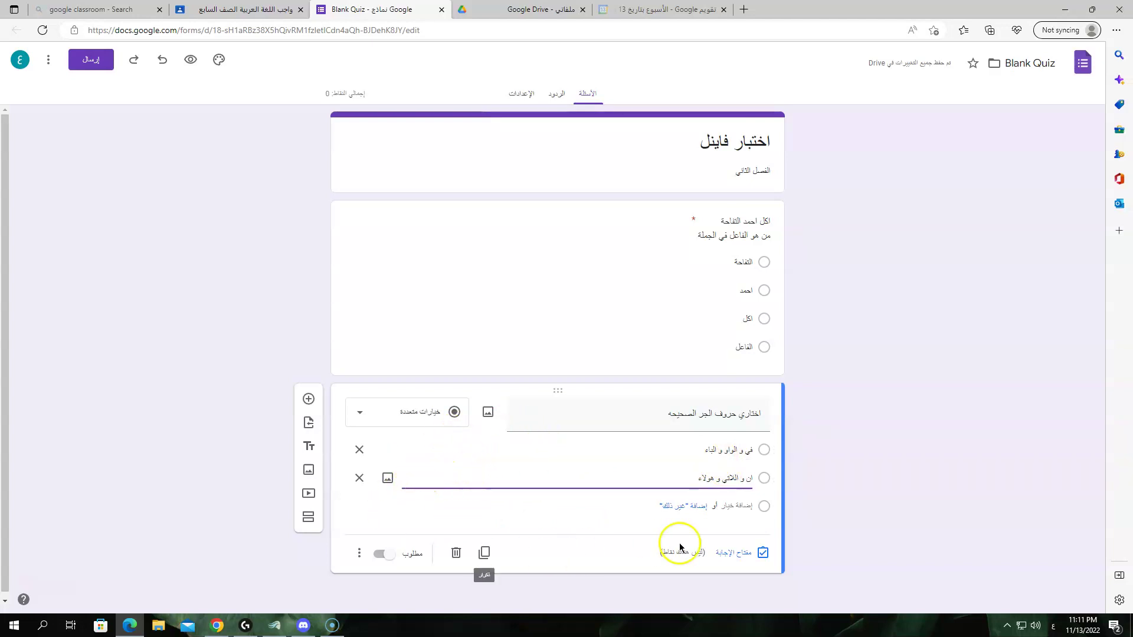
Step: Mark في و الواو و الباء as the second question's correct answer in its answer key, and duplicate the question
{"action": "left_click", "coordinate": [731, 551]}
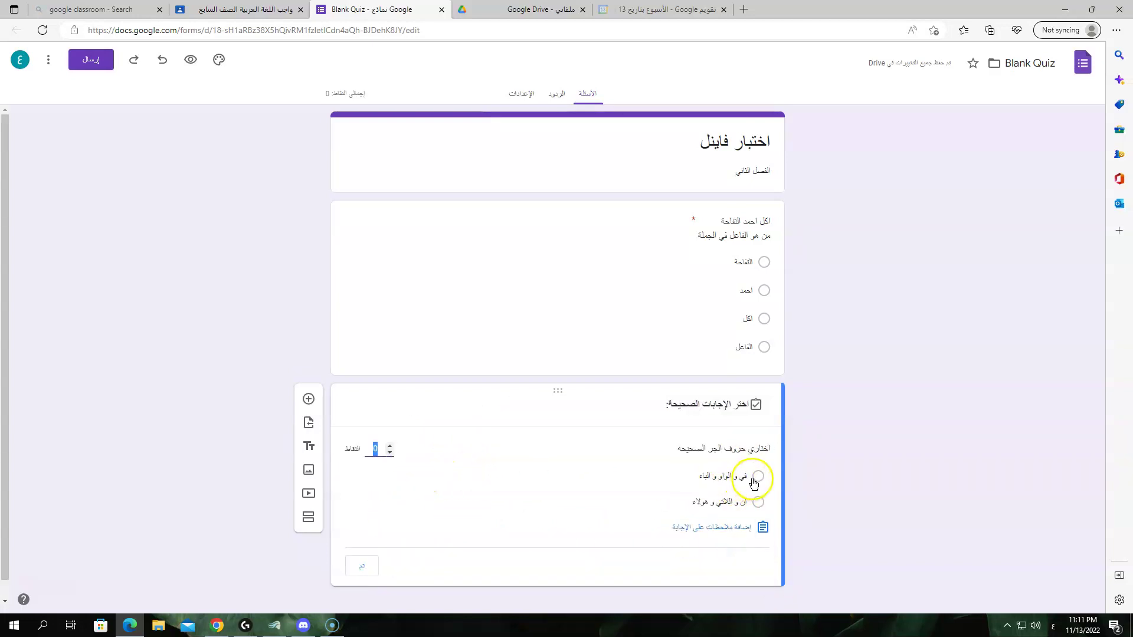
{"action": "left_click", "coordinate": [756, 479]}
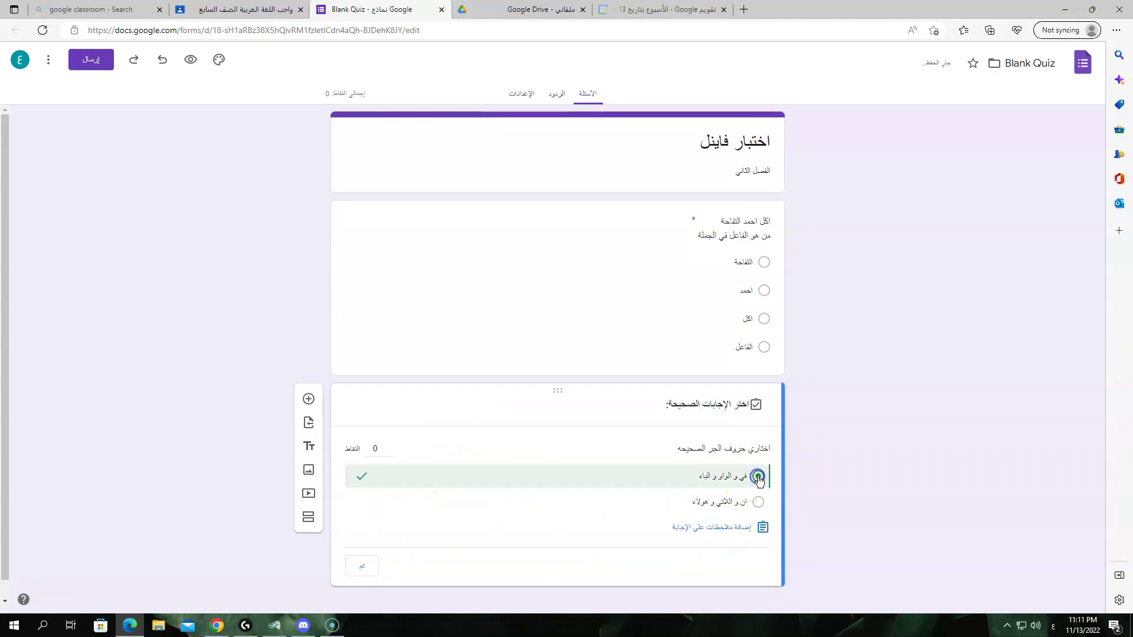
{"action": "left_click", "coordinate": [364, 570]}
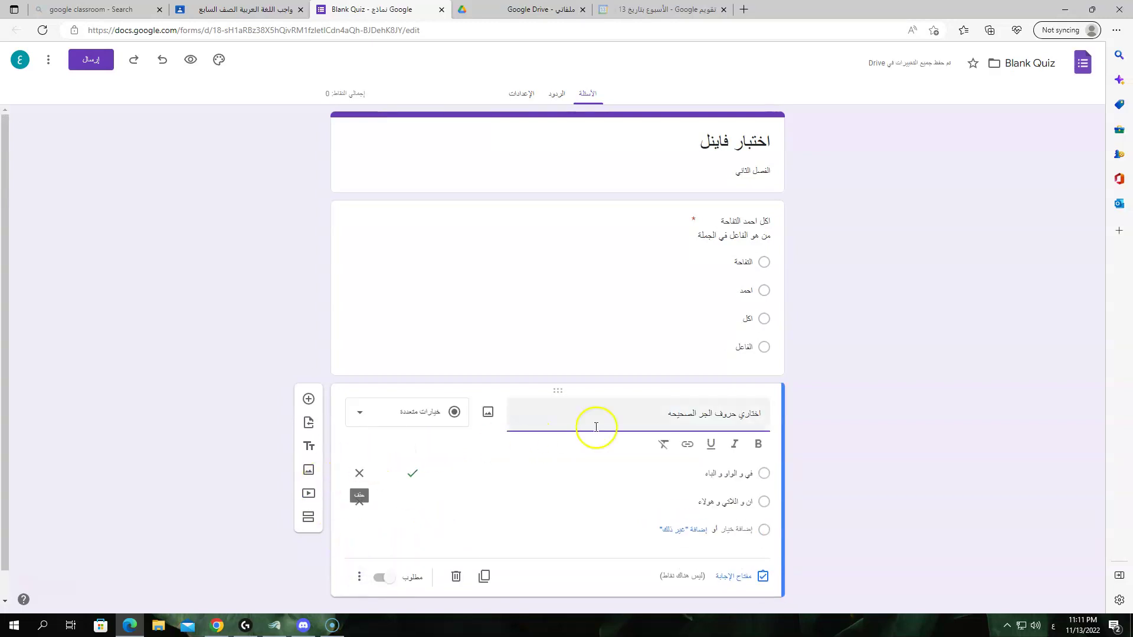
{"action": "left_click", "coordinate": [485, 577]}
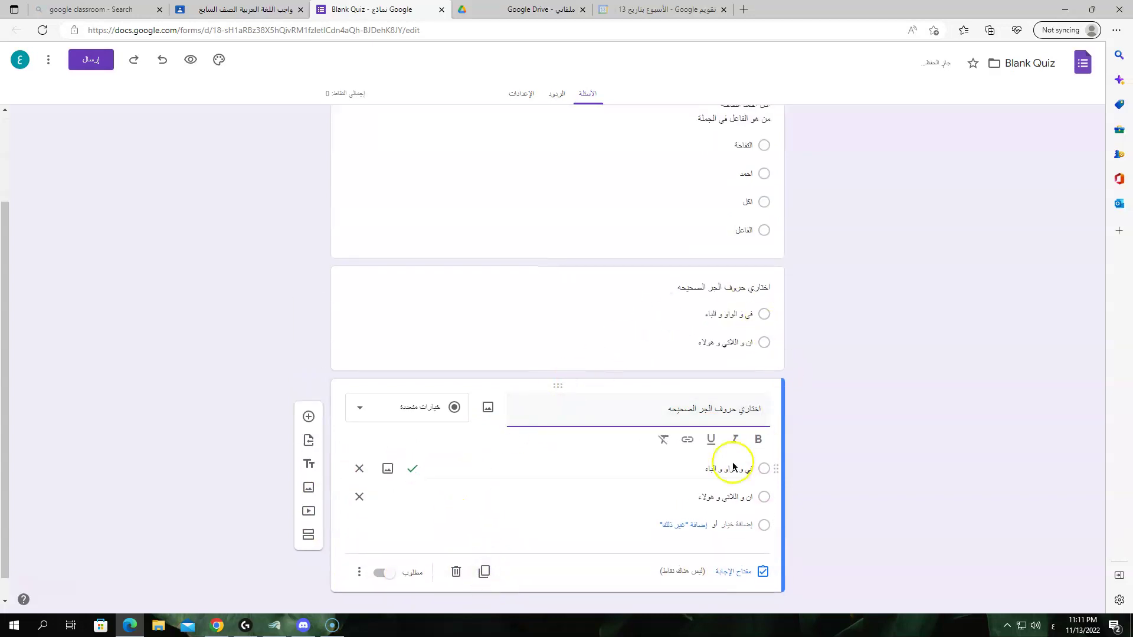